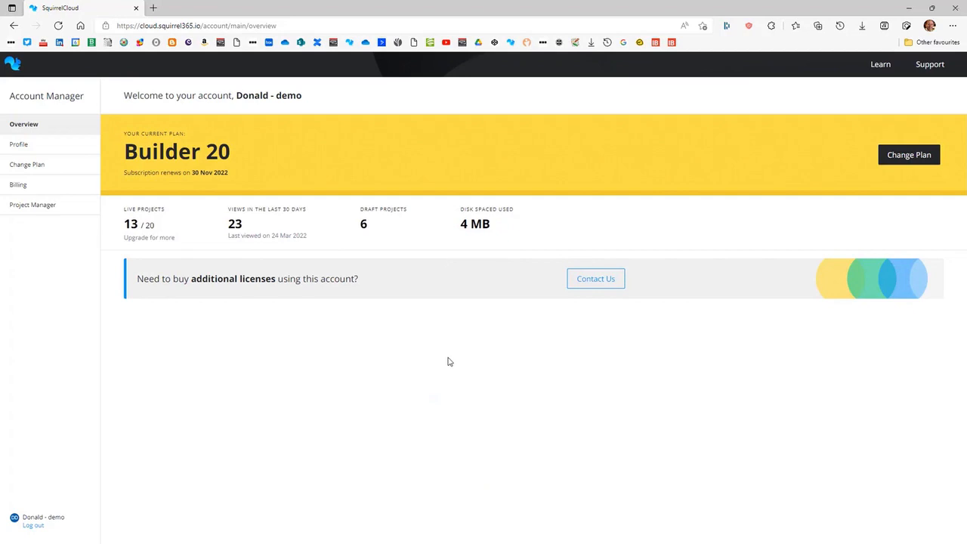
# Open the account profile and view the profile image options, closing them without changes.
pyautogui.click(36, 151)
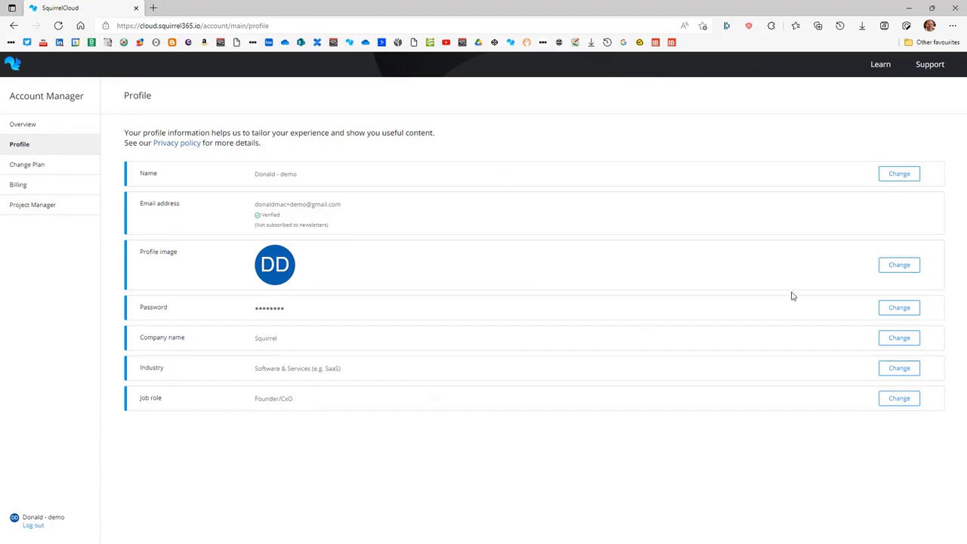
pyautogui.click(899, 265)
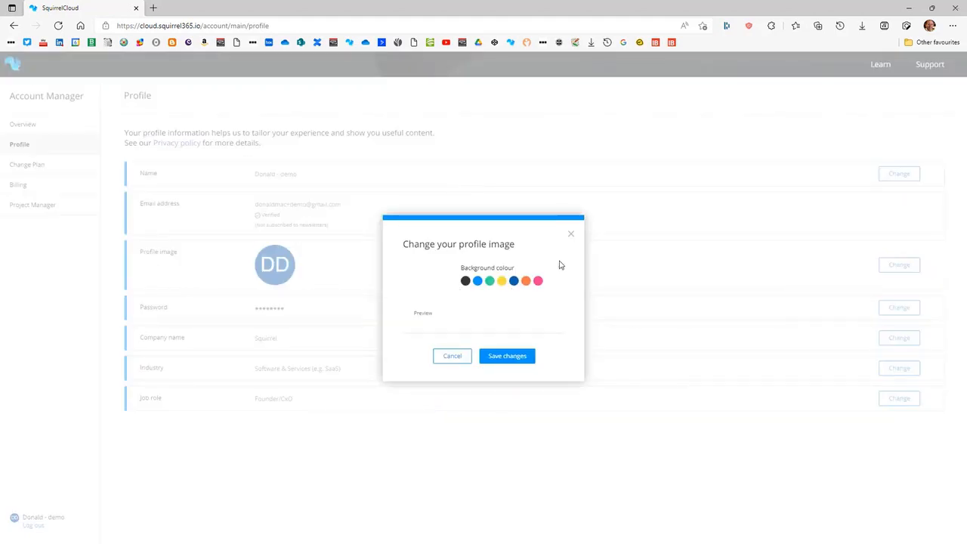
pyautogui.click(569, 233)
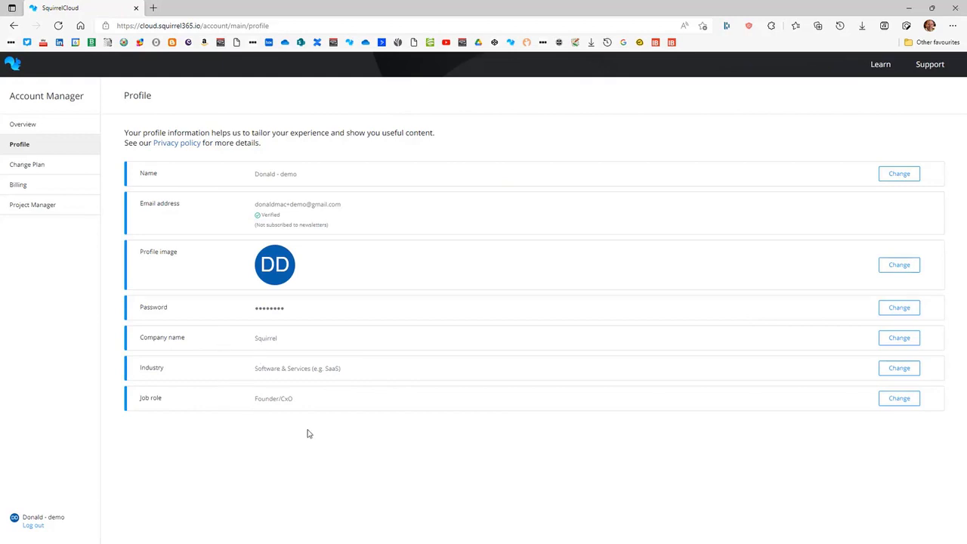
# View the available subscription plans and open the Project Manager.
pyautogui.click(30, 172)
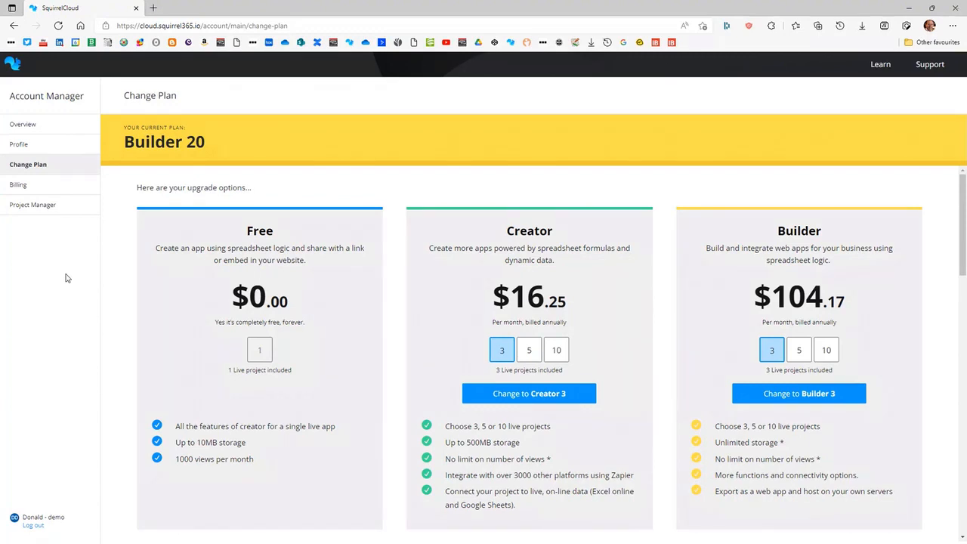
pyautogui.click(31, 207)
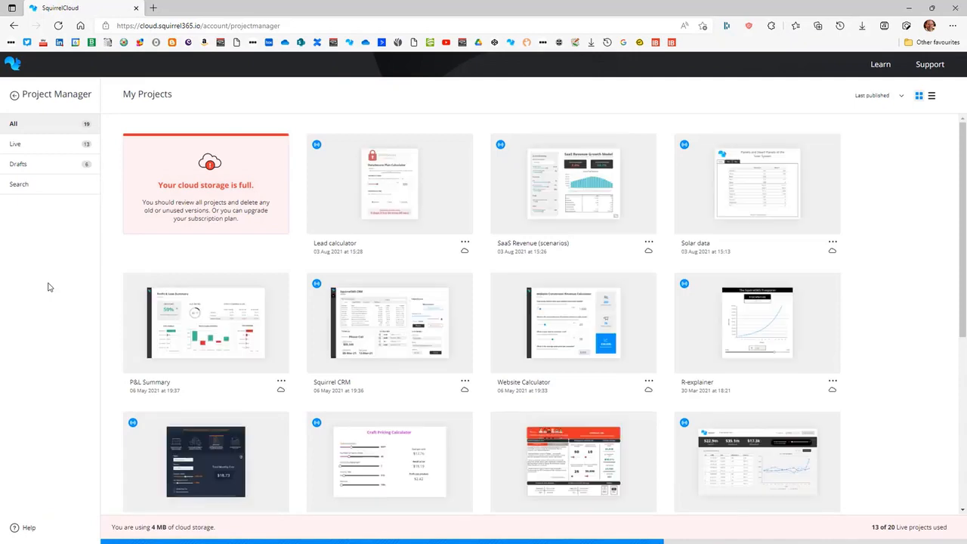
# Review the Lead calculator project's available actions and its sharing settings, leaving them as they are.
pyautogui.click(465, 243)
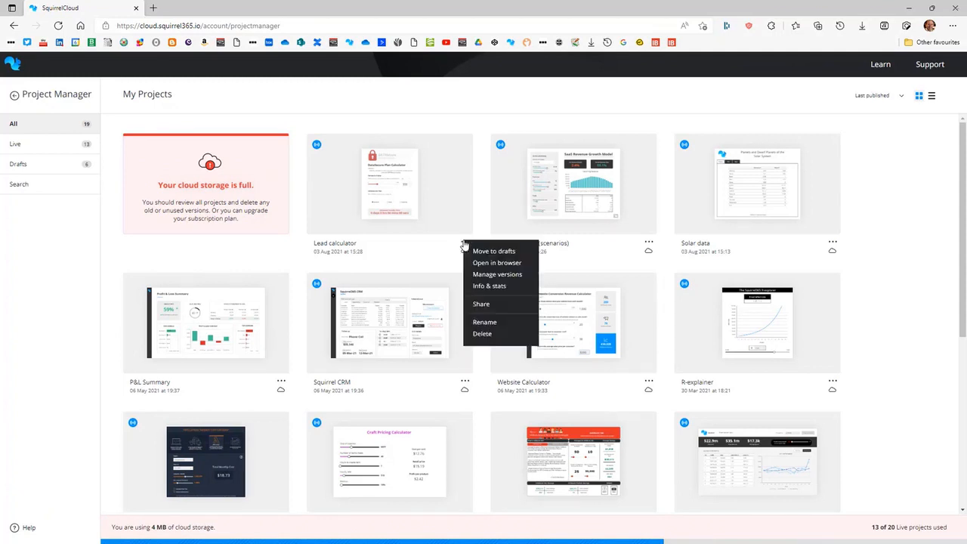
pyautogui.click(474, 287)
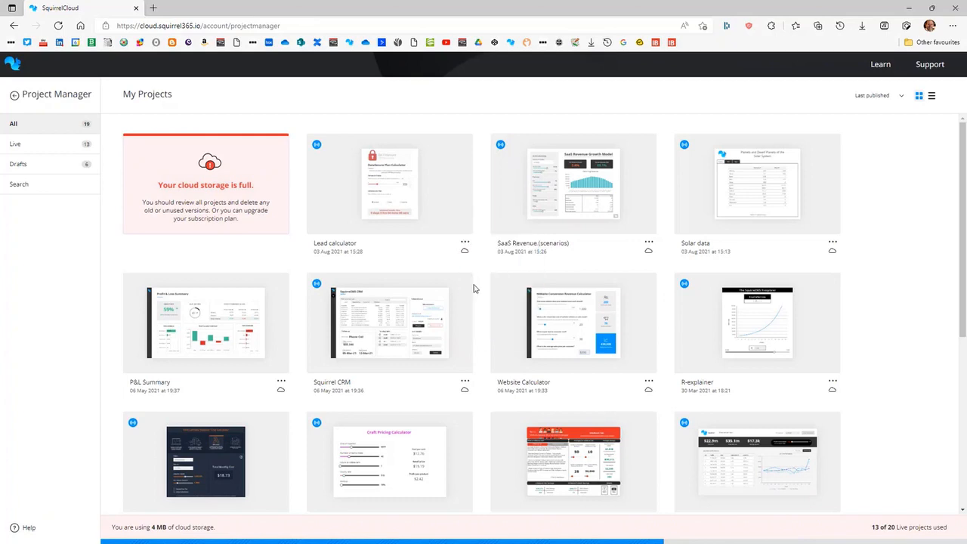
pyautogui.click(621, 166)
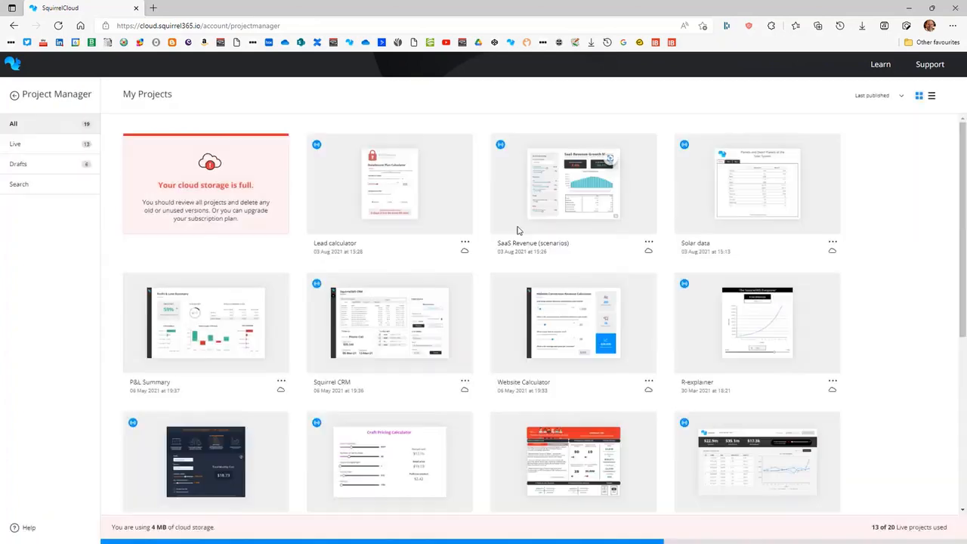
pyautogui.click(465, 244)
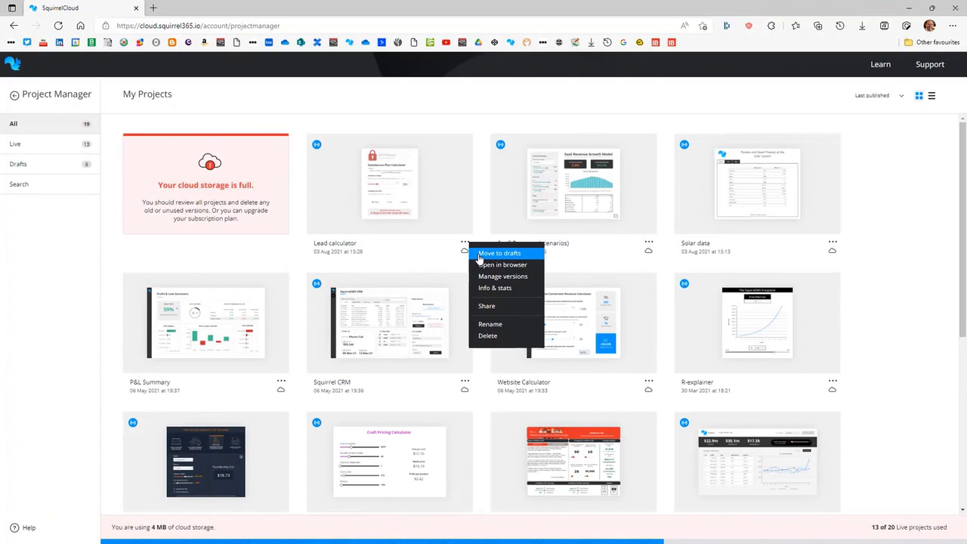
pyautogui.click(485, 306)
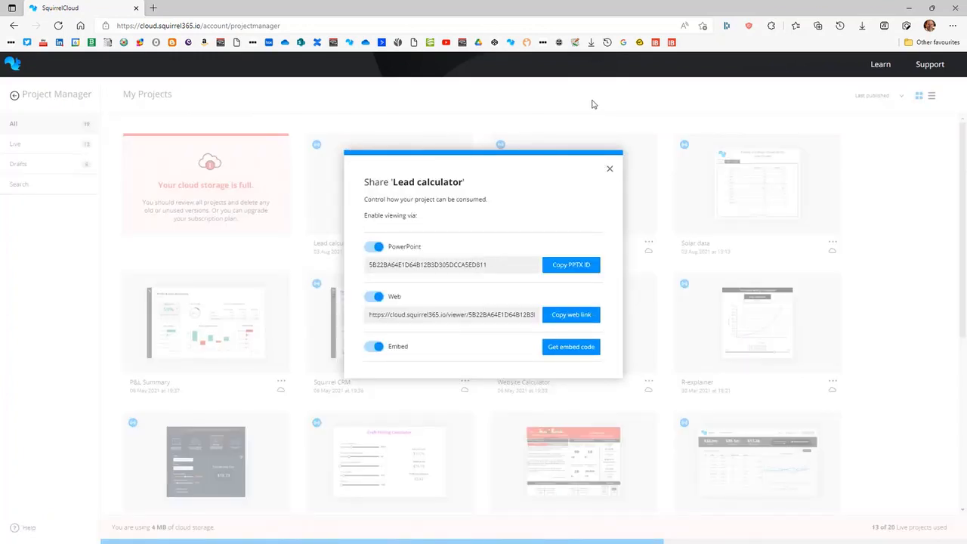
pyautogui.click(609, 169)
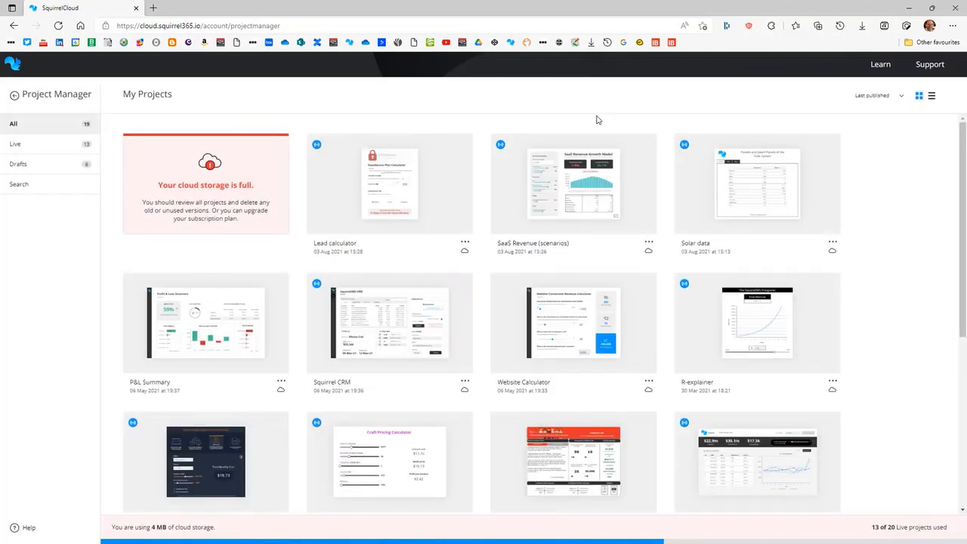
# Switch to Squirrel365 Designer and show the start page twice with the Show start page command, closing it each time.
pyautogui.click(349, 43)
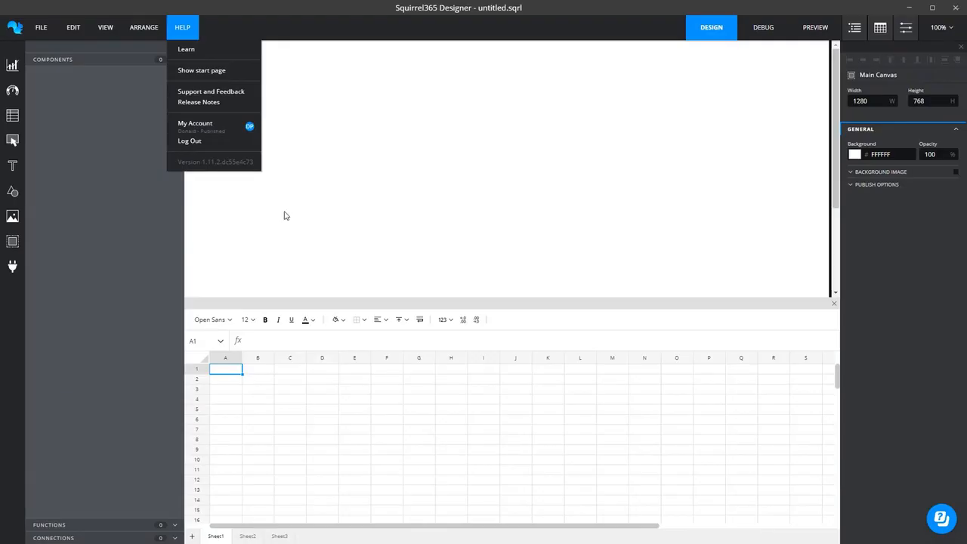
pyautogui.click(284, 216)
pyautogui.click(185, 30)
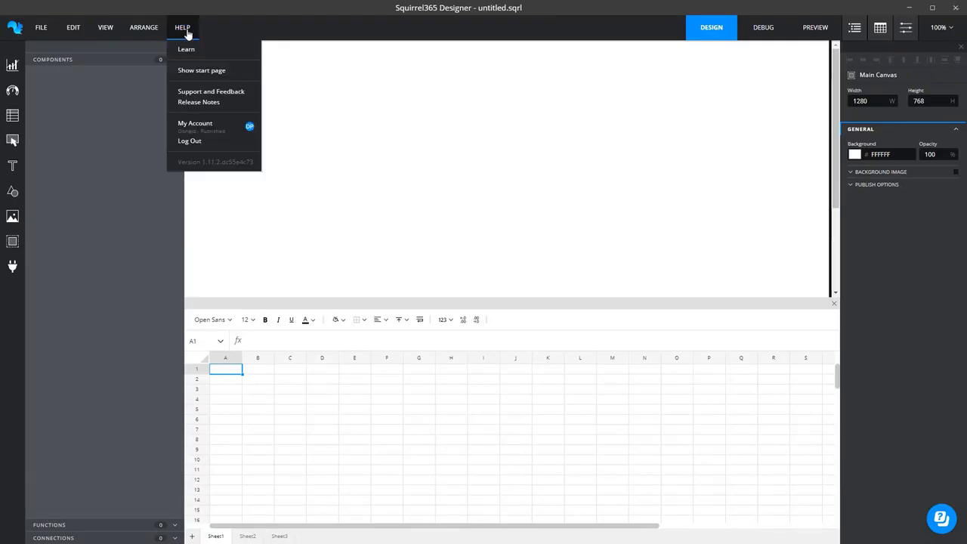
pyautogui.click(193, 71)
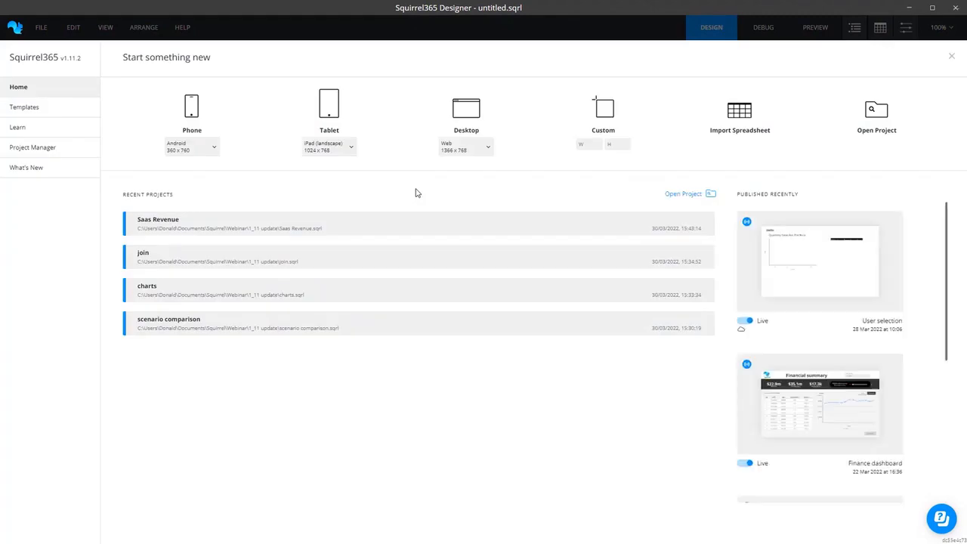
pyautogui.click(952, 60)
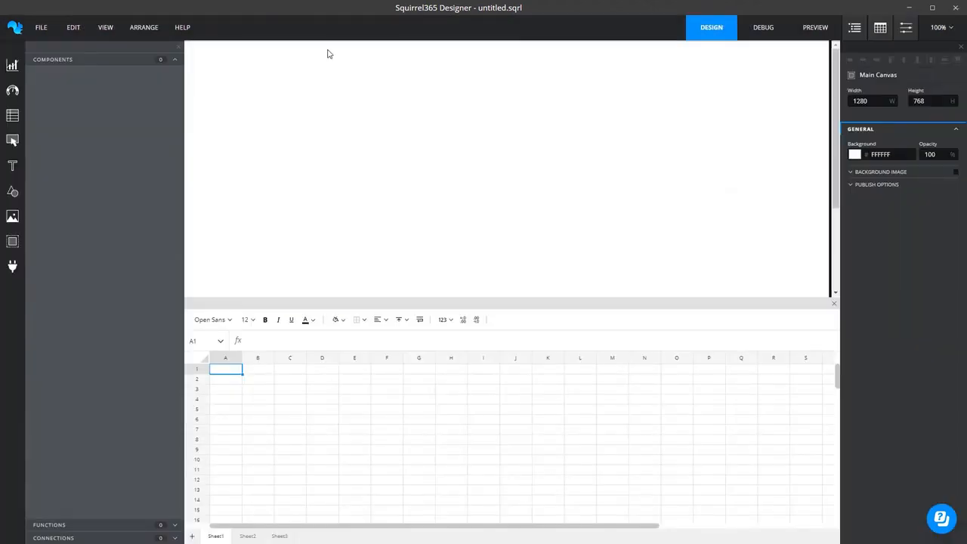
pyautogui.click(188, 28)
pyautogui.click(184, 71)
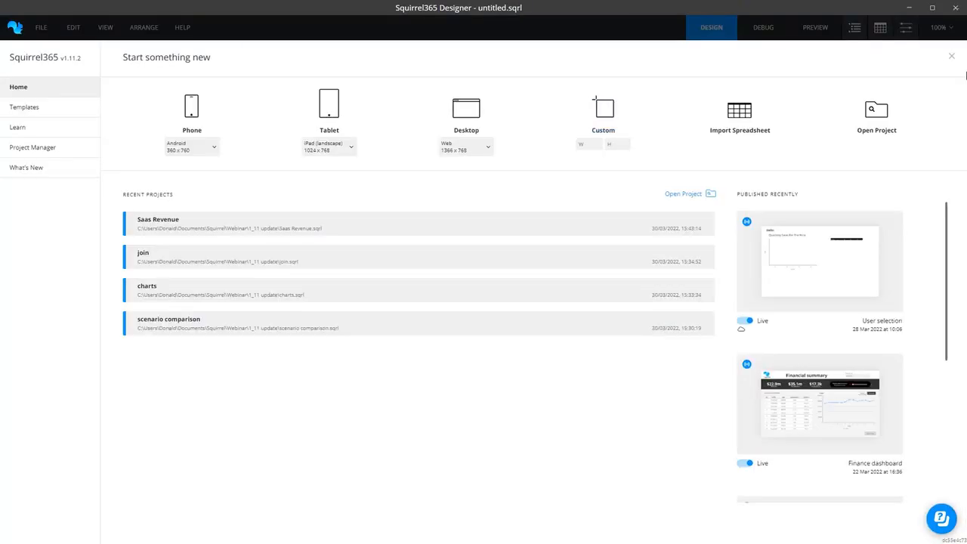
pyautogui.click(952, 57)
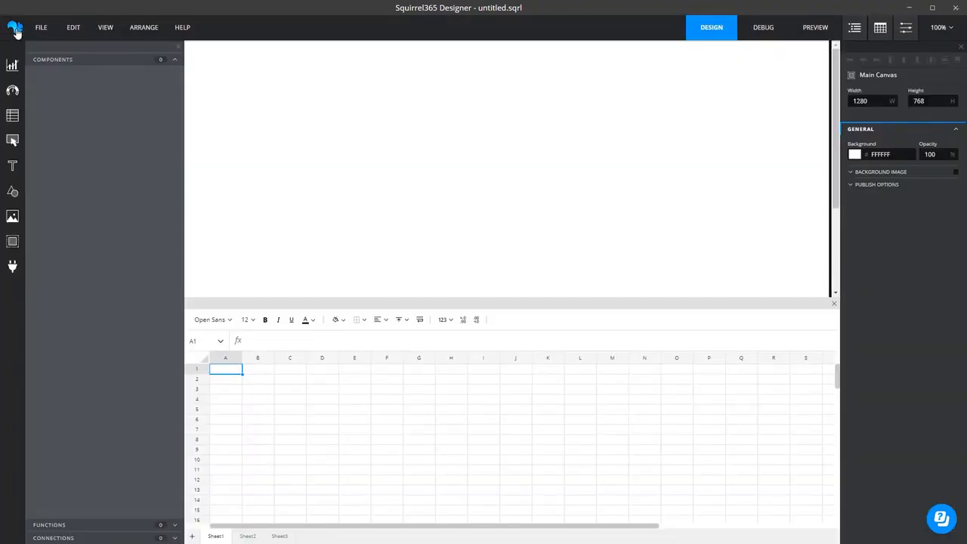
# Toggle the start page on and off repeatedly with the squirrel logo, ending on the blank design canvas.
pyautogui.click(15, 30)
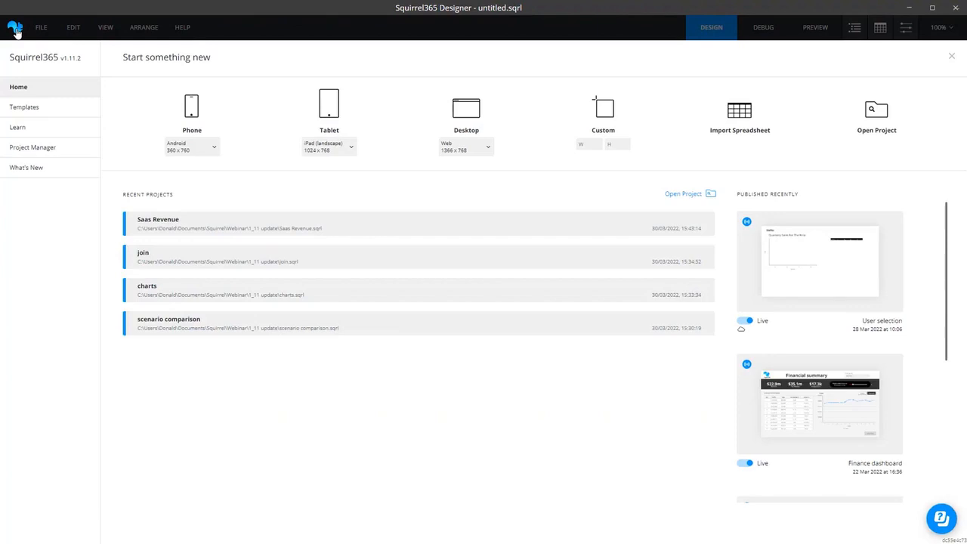
pyautogui.click(15, 31)
pyautogui.click(15, 31)
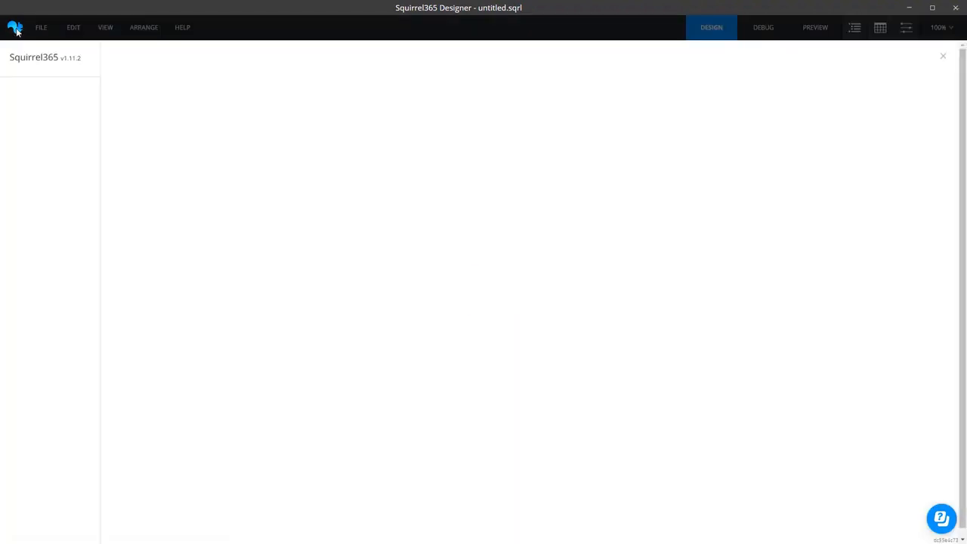
pyautogui.click(15, 30)
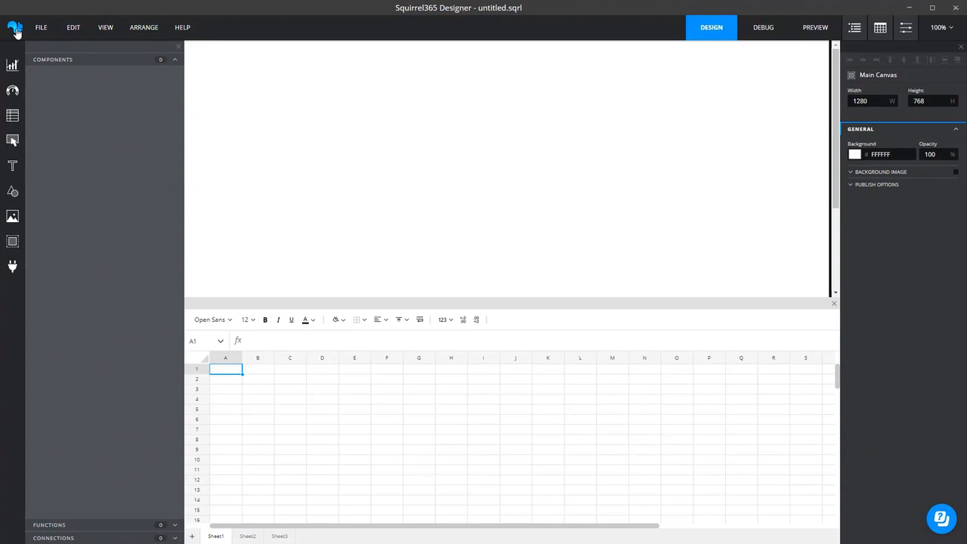
pyautogui.click(15, 31)
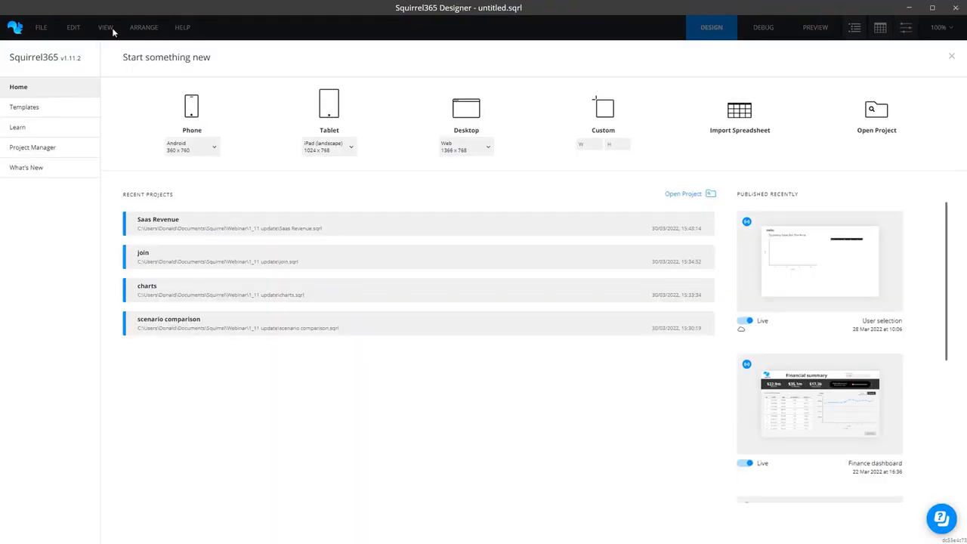
pyautogui.click(17, 28)
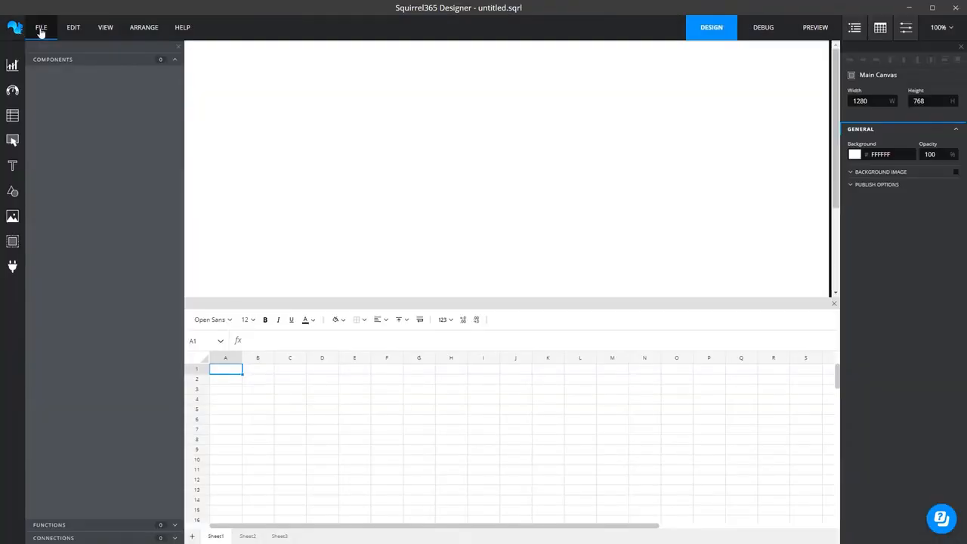
# Open the recent project charts.sqrl.
pyautogui.click(44, 29)
pyautogui.moveTo(61, 71)
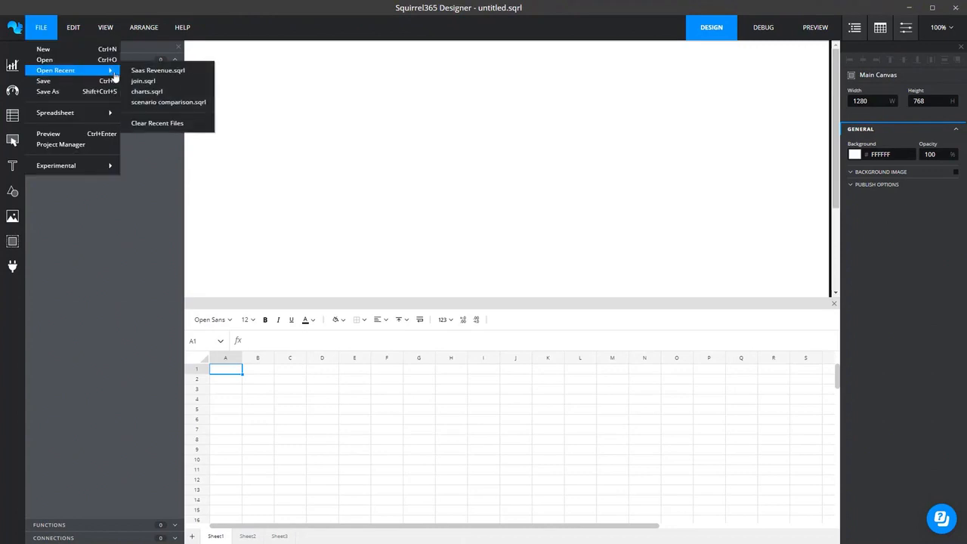
pyautogui.click(152, 92)
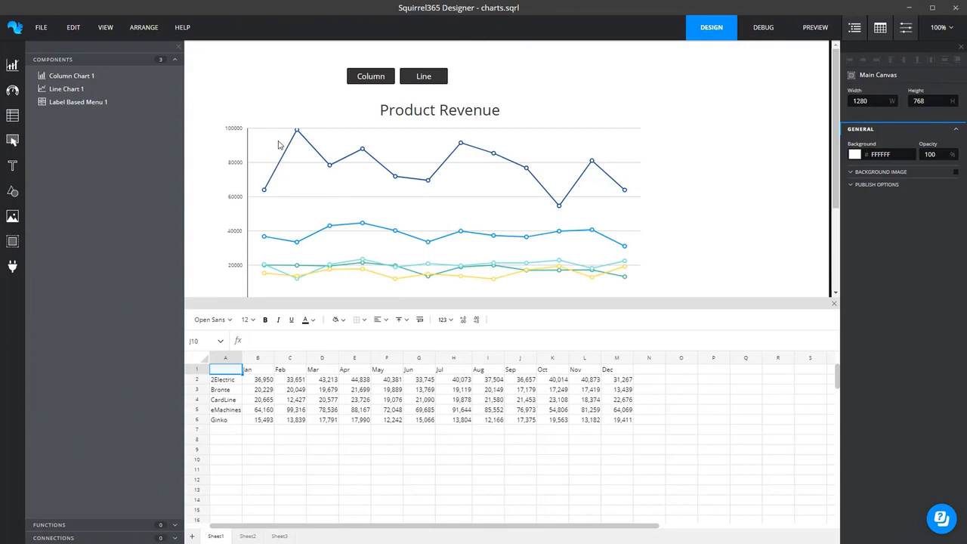
# Trace the Product Revenue line chart's bindings to Sheet1!A1:M6 and the 2Electric series name in Sheet1!A2 in the spreadsheet.
pyautogui.click(403, 155)
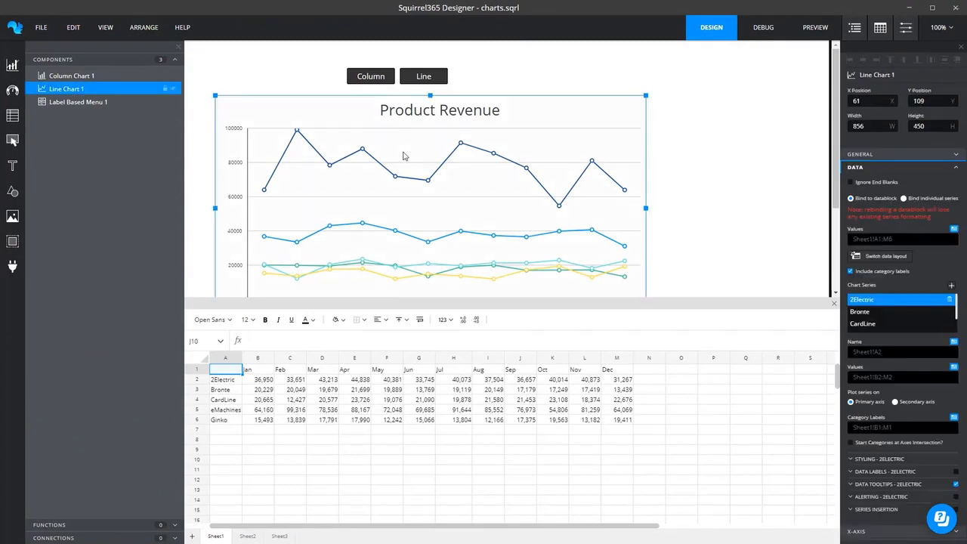
pyautogui.moveTo(869, 241)
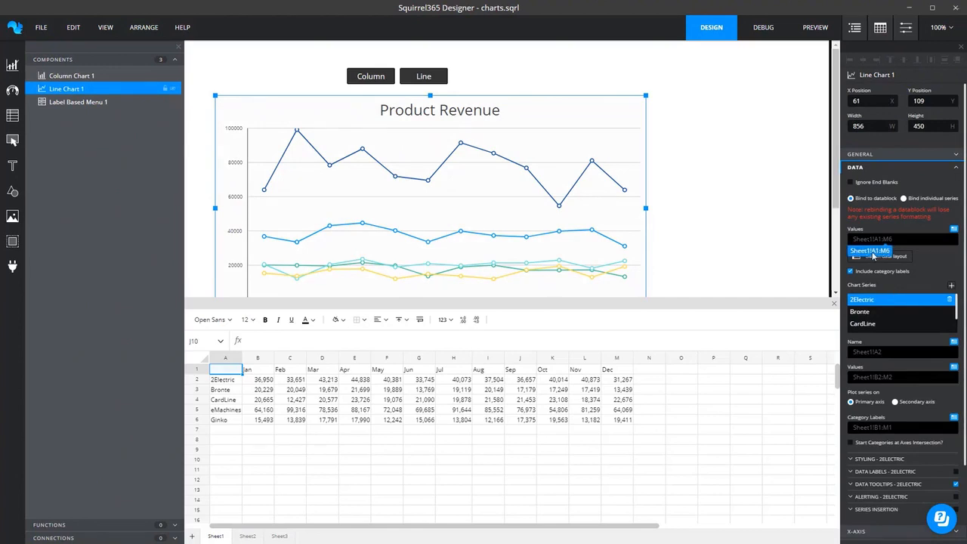
pyautogui.click(870, 252)
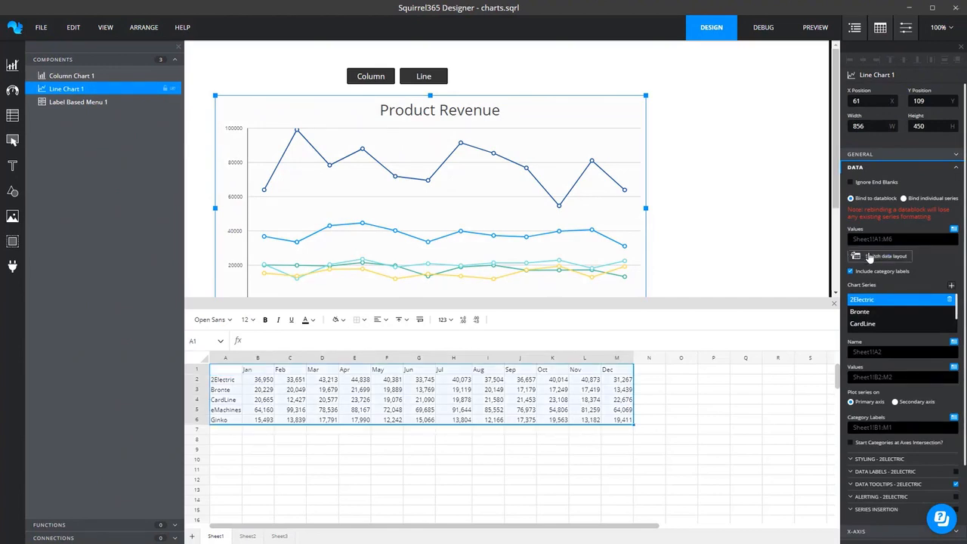
pyautogui.moveTo(871, 355)
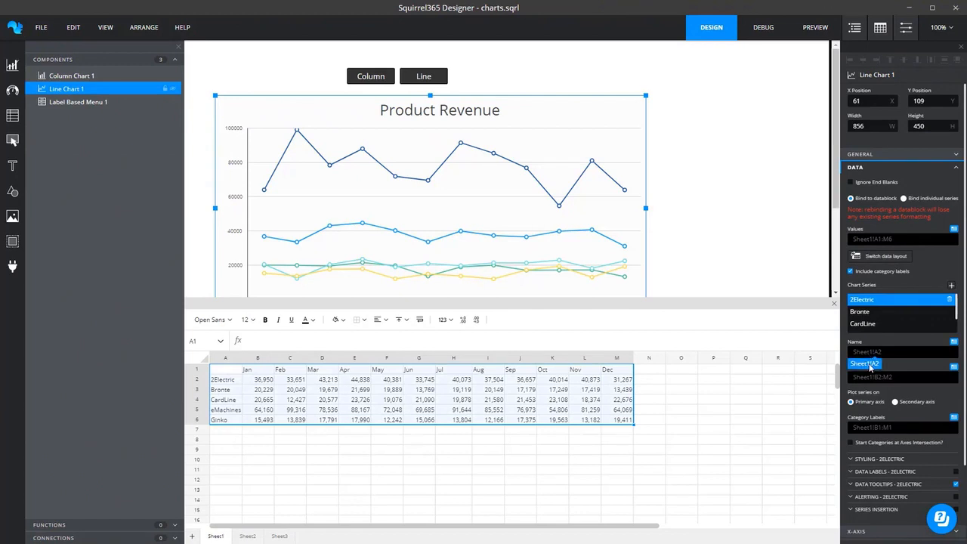
pyautogui.click(870, 365)
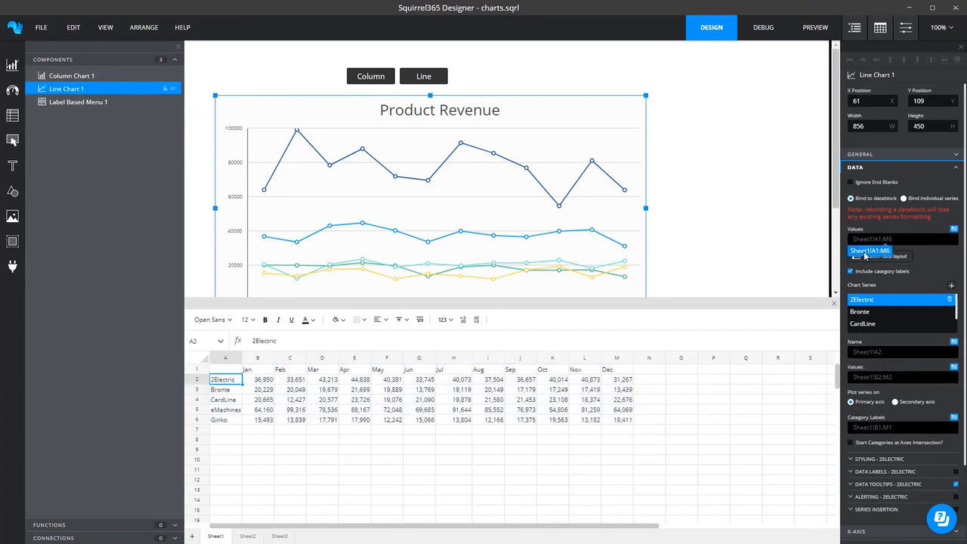
pyautogui.click(866, 252)
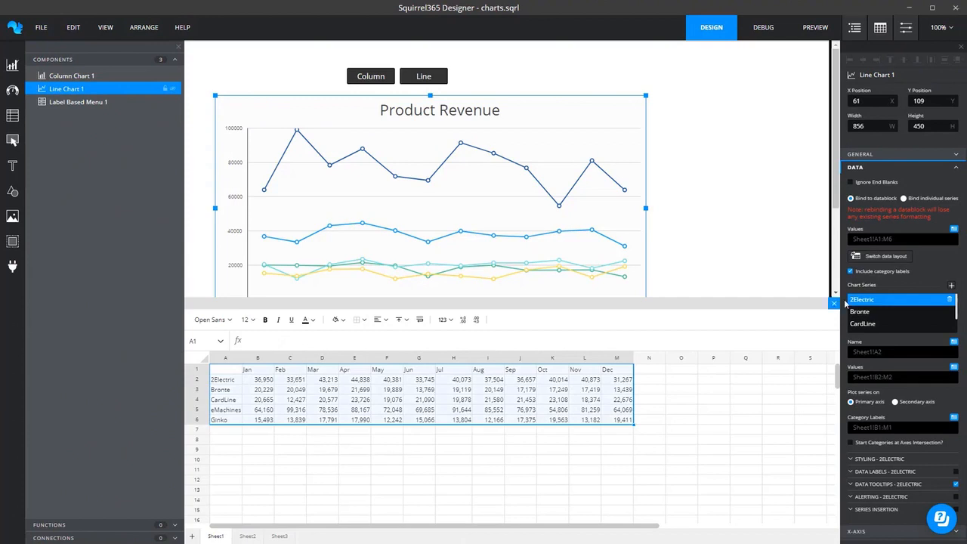
pyautogui.click(863, 363)
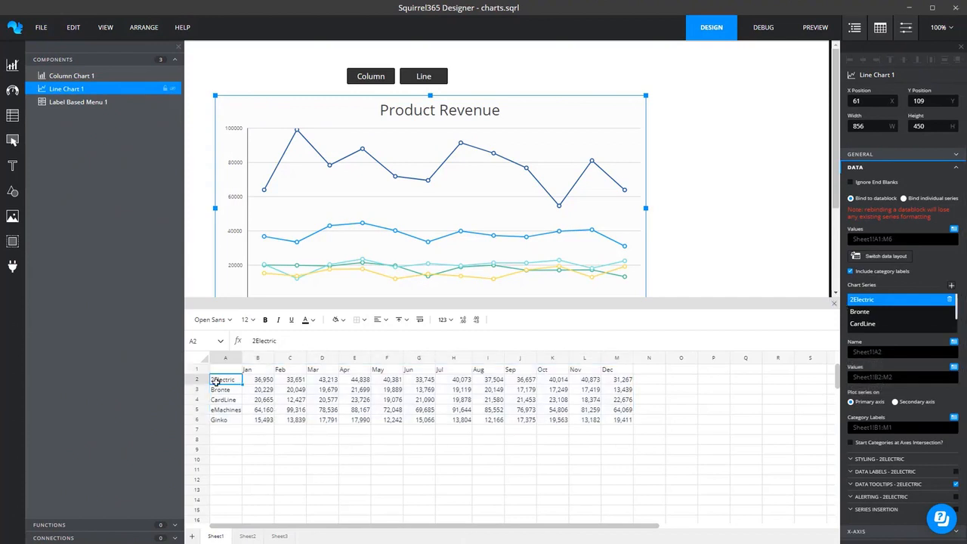
# Inspect the Column/Line label menu's data insertion settings and trace its destination binding to Sheet2!B1.
pyautogui.click(390, 87)
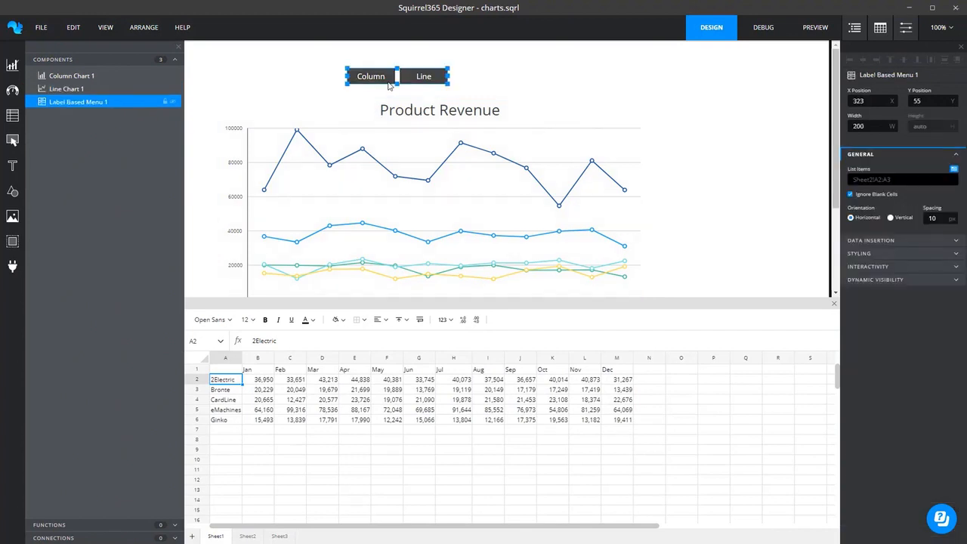
pyautogui.click(884, 243)
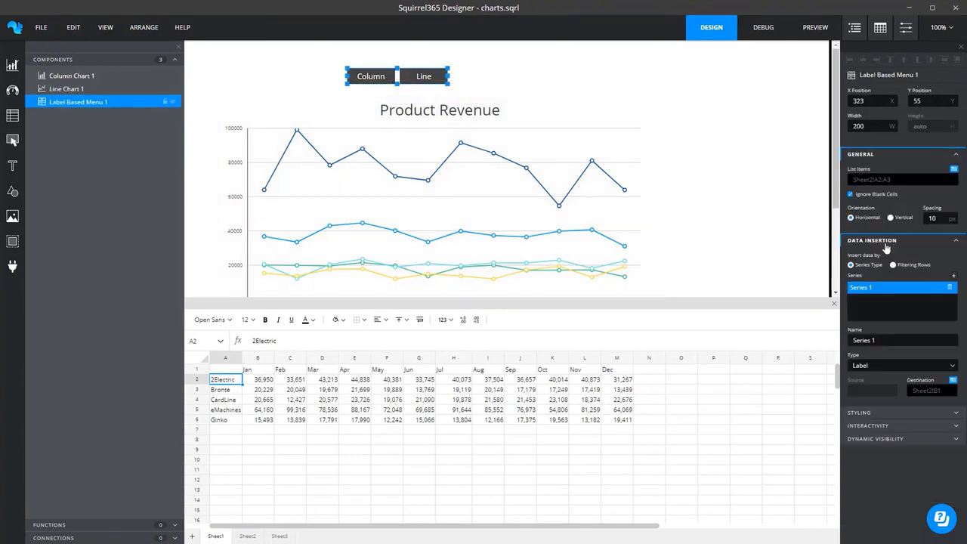
pyautogui.click(954, 378)
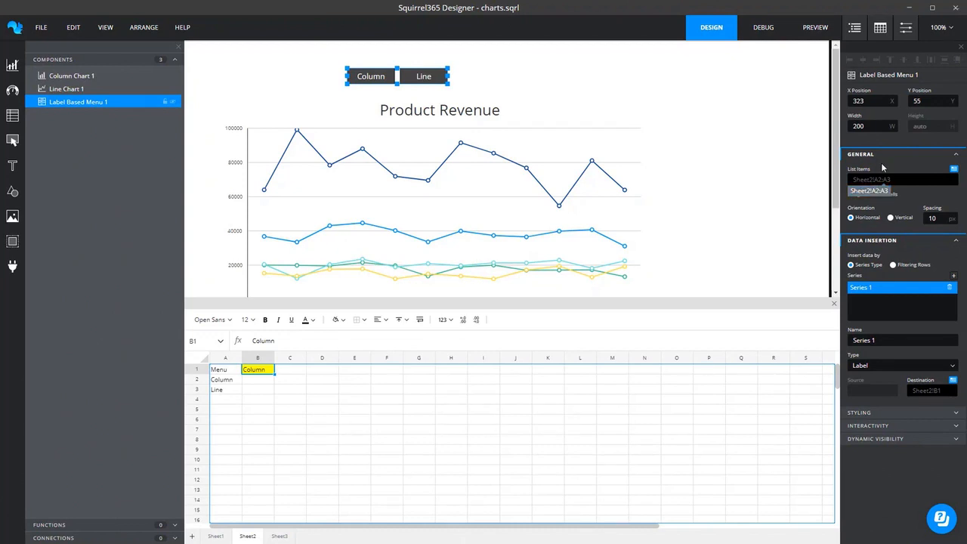
pyautogui.click(352, 188)
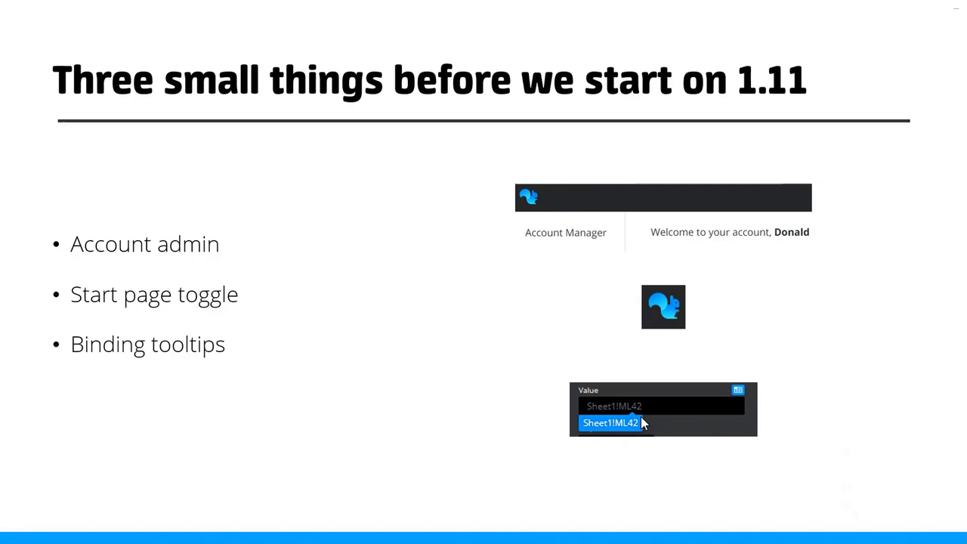
pyautogui.press('Right')
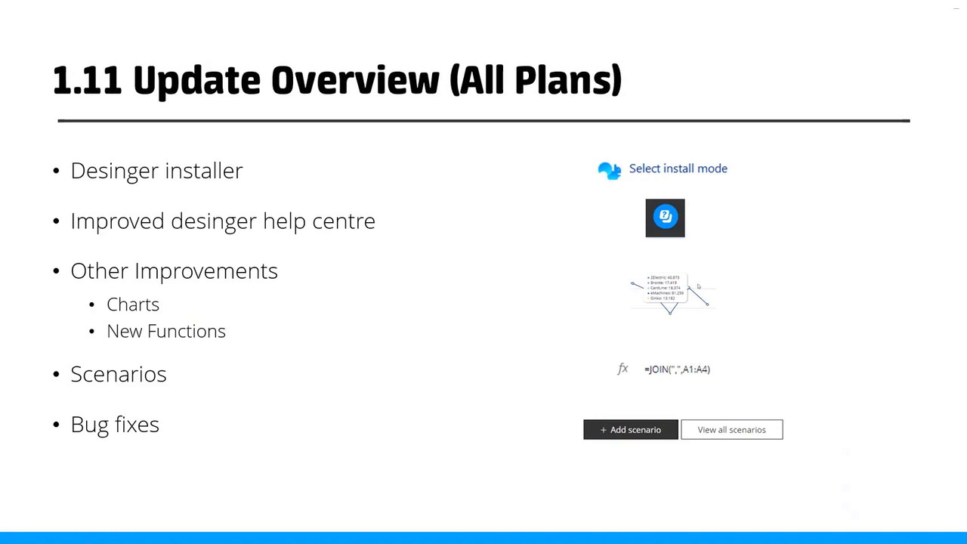
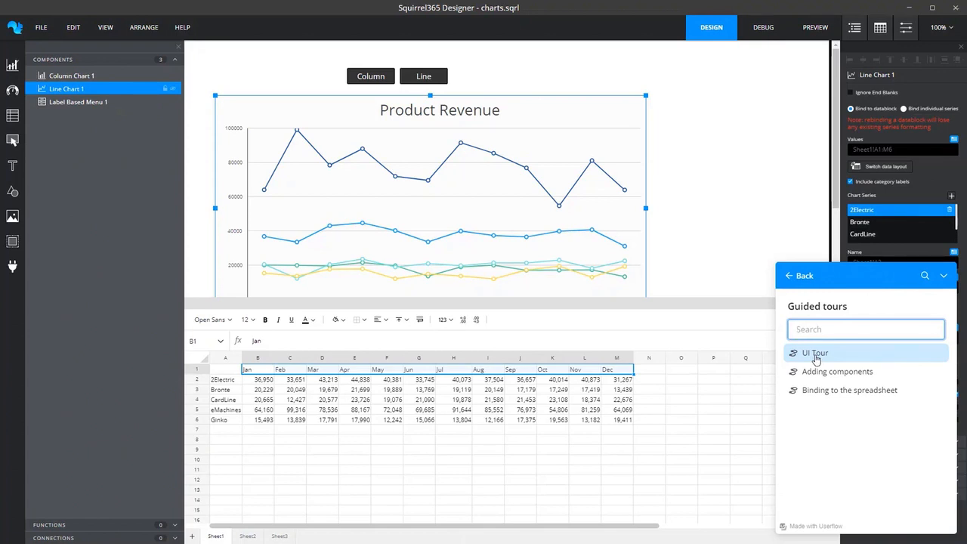
# Run the UI Tour guided tour through to the Properties Panel explanation, and close the guide there.
pyautogui.click(815, 360)
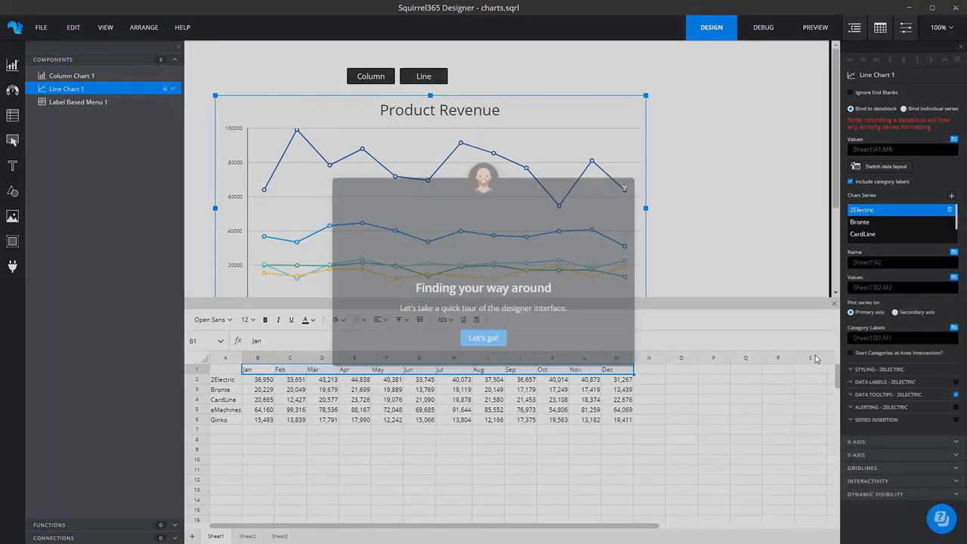
pyautogui.click(476, 335)
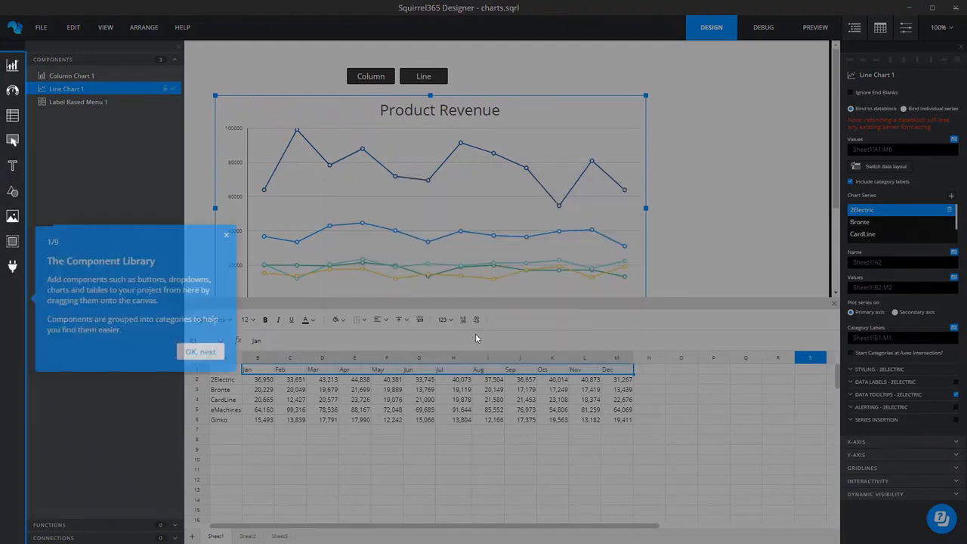
pyautogui.click(188, 360)
pyautogui.click(575, 421)
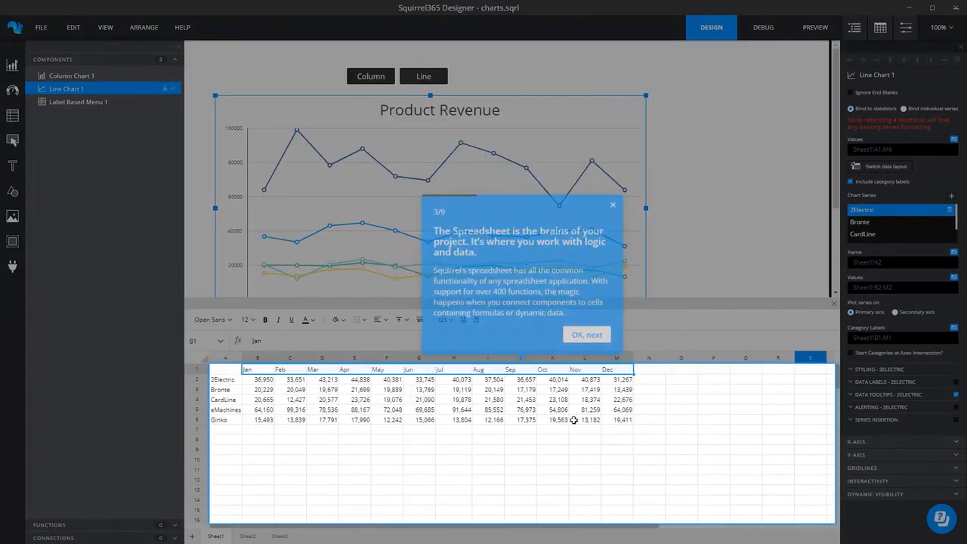
pyautogui.click(594, 337)
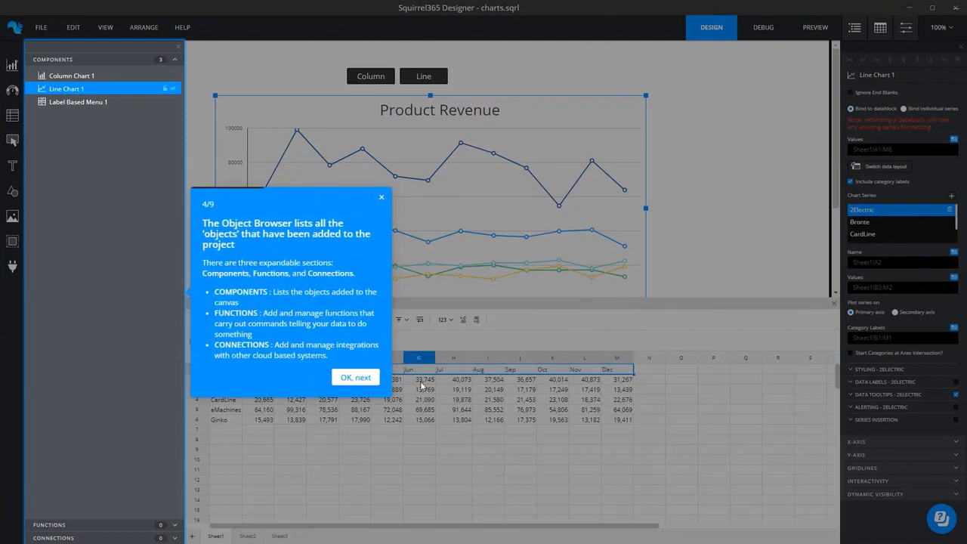
pyautogui.click(355, 377)
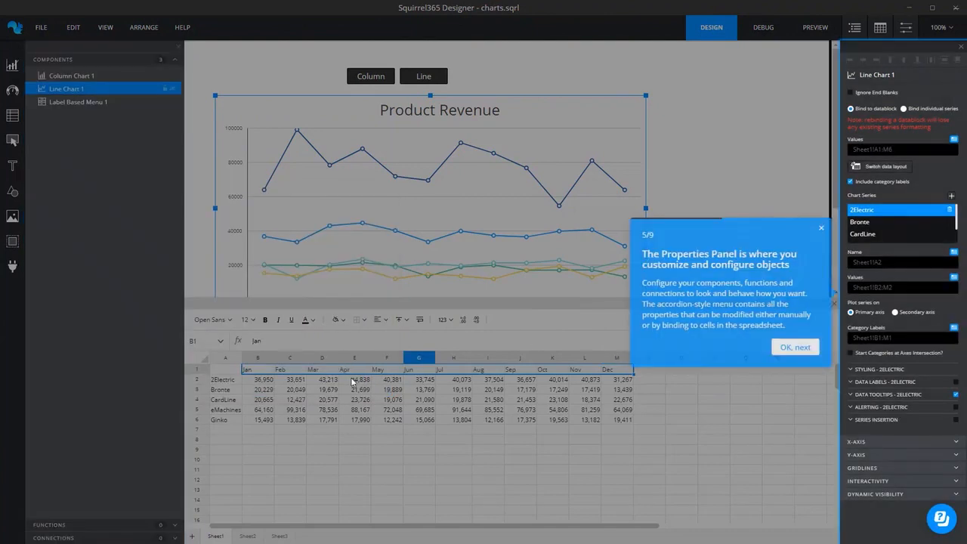
pyautogui.click(824, 229)
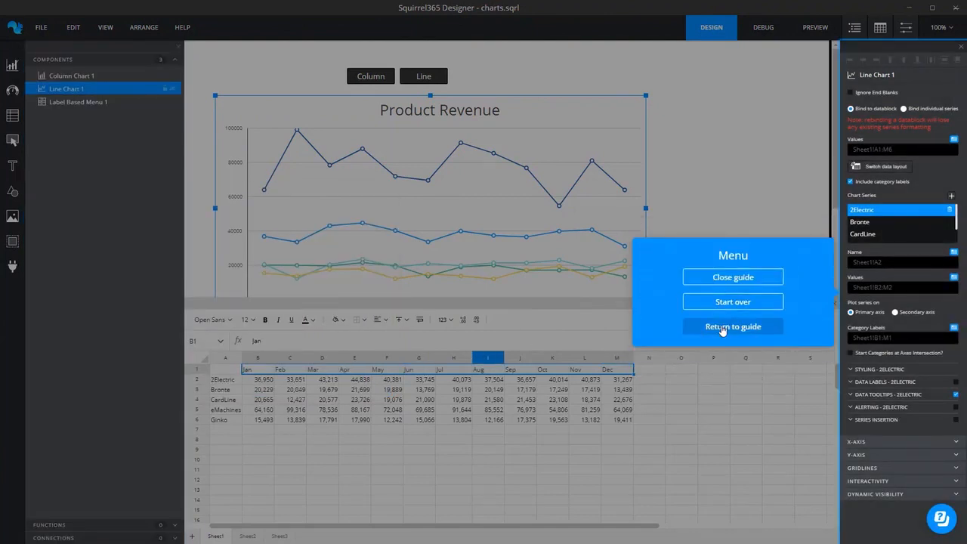
pyautogui.click(724, 282)
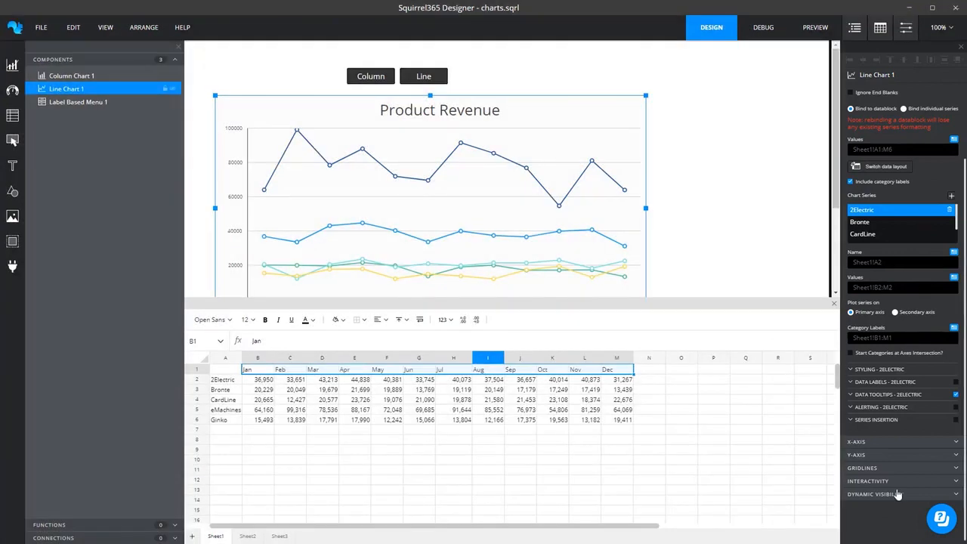
# Browse the Help Center's list of guided tours and the Binding video page, ending in its Documentation section.
pyautogui.click(937, 519)
pyautogui.click(822, 366)
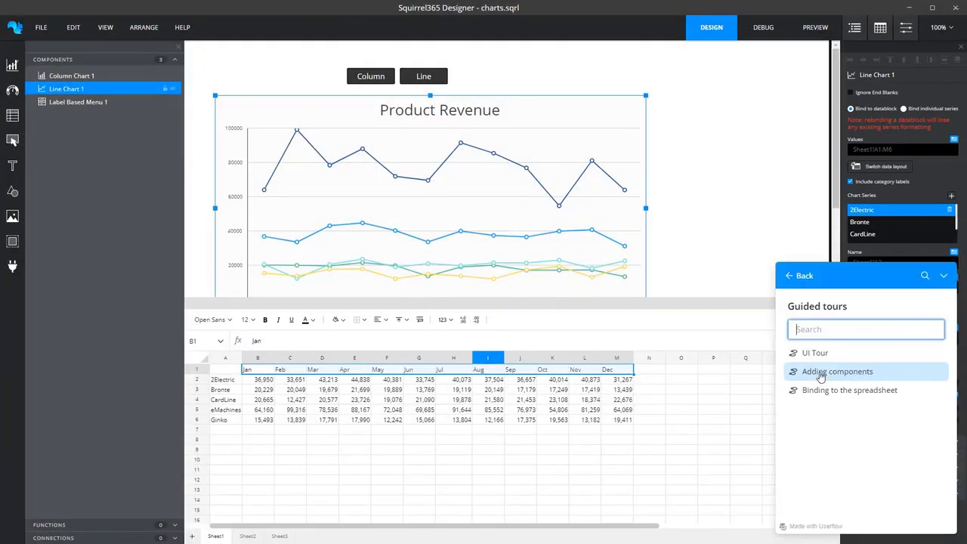
pyautogui.click(801, 275)
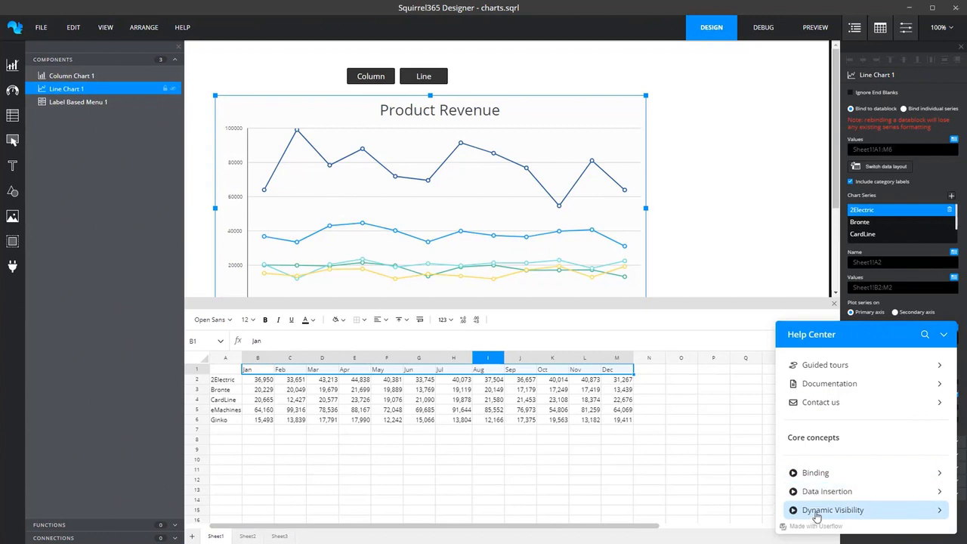
pyautogui.click(807, 474)
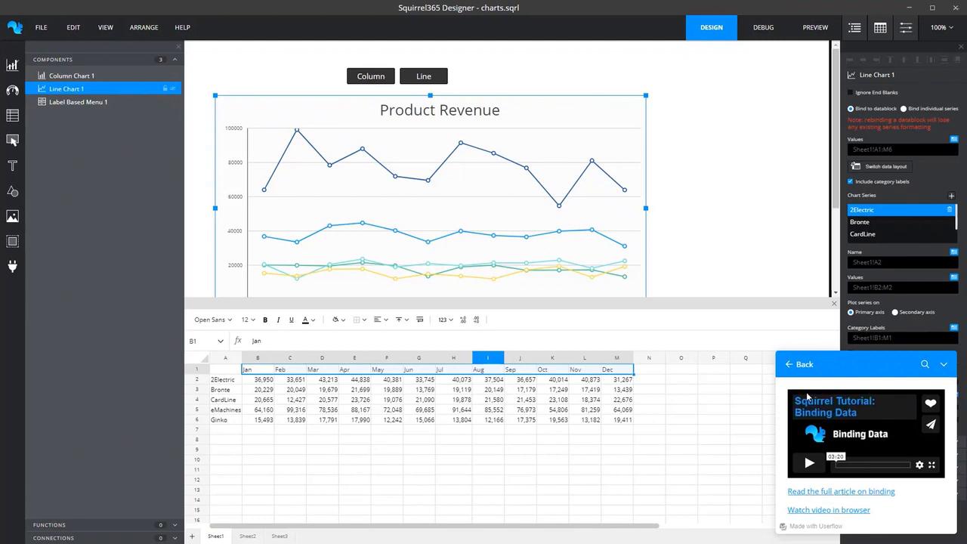
pyautogui.click(789, 366)
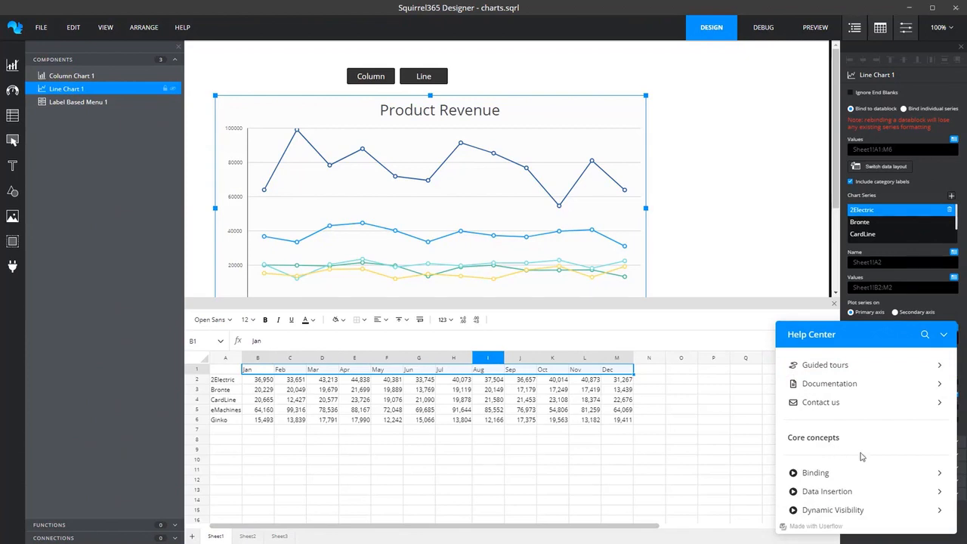
pyautogui.click(826, 384)
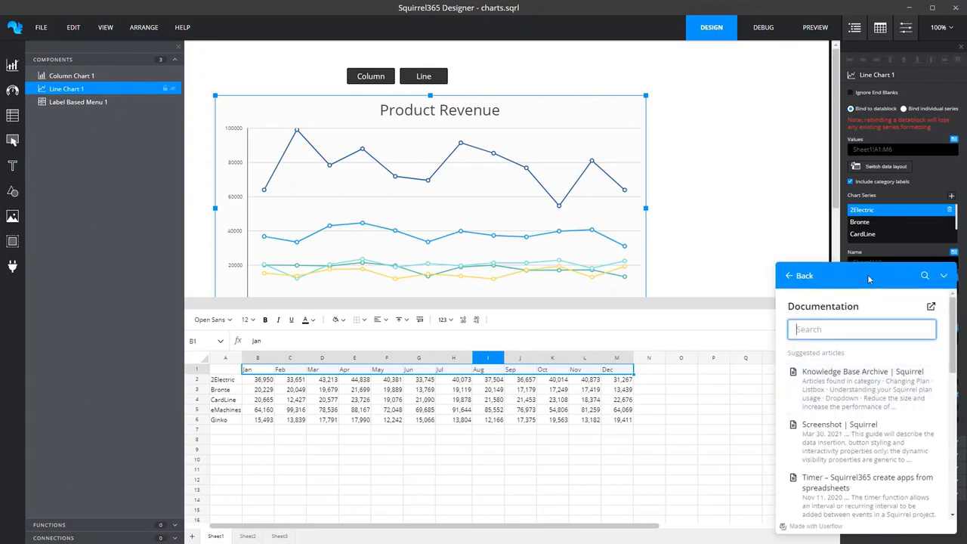
pyautogui.write('tabbed view')
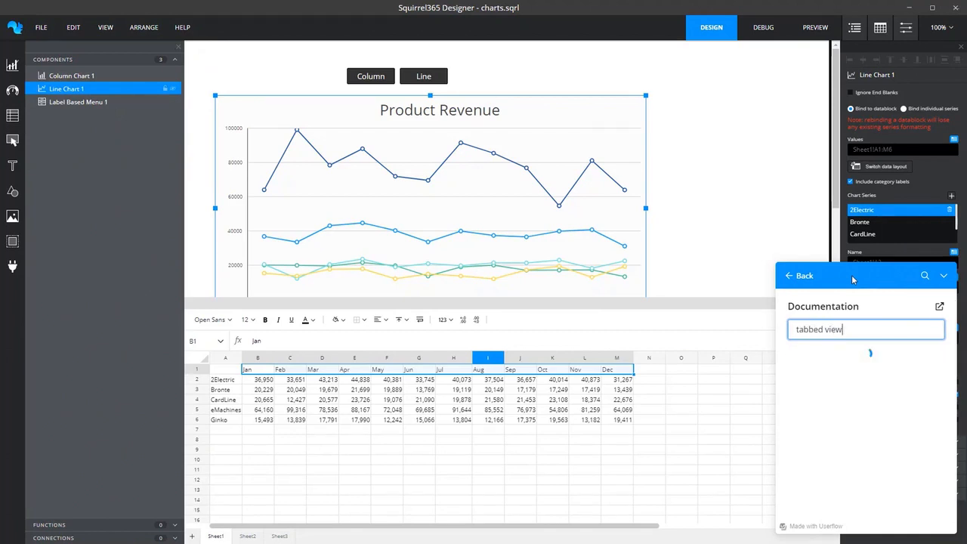
pyautogui.press('BackSpace')
pyautogui.press('BackSpace')
pyautogui.press('BackSpace')
pyautogui.press('BackSpace')
pyautogui.press('BackSpace')
pyautogui.press('BackSpace')
pyautogui.press('BackSpace')
pyautogui.press('BackSpace')
pyautogui.press('BackSpace')
pyautogui.press('BackSpace')
pyautogui.press('BackSpace')
# Search the Help Center documentation for "push button" and open the Push Button article.
pyautogui.write('pau')
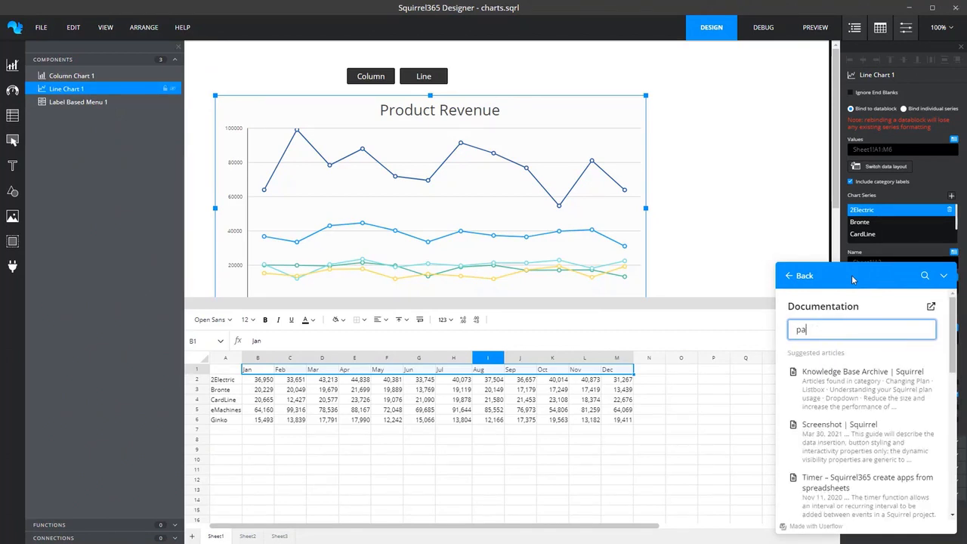
pyautogui.press('BackSpace')
pyautogui.press('BackSpace')
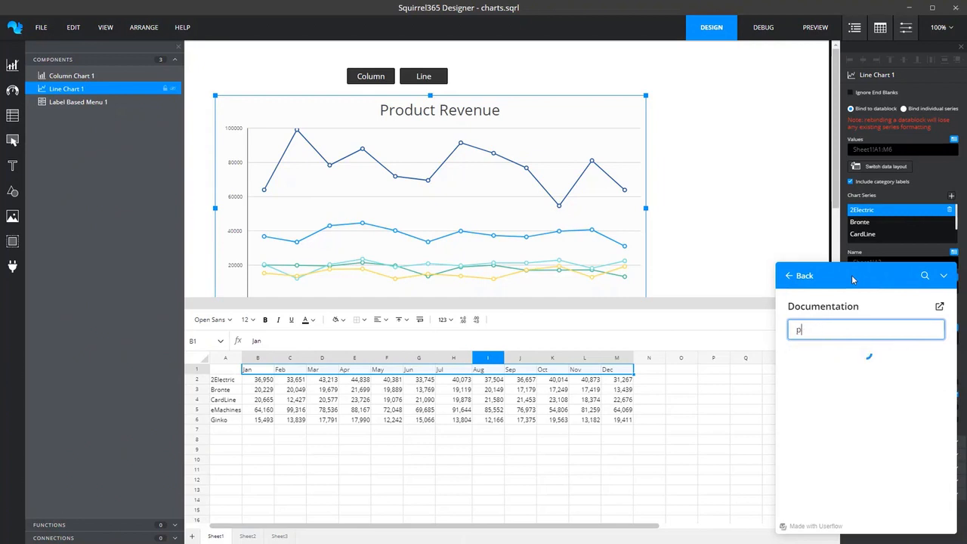
pyautogui.write('ush button')
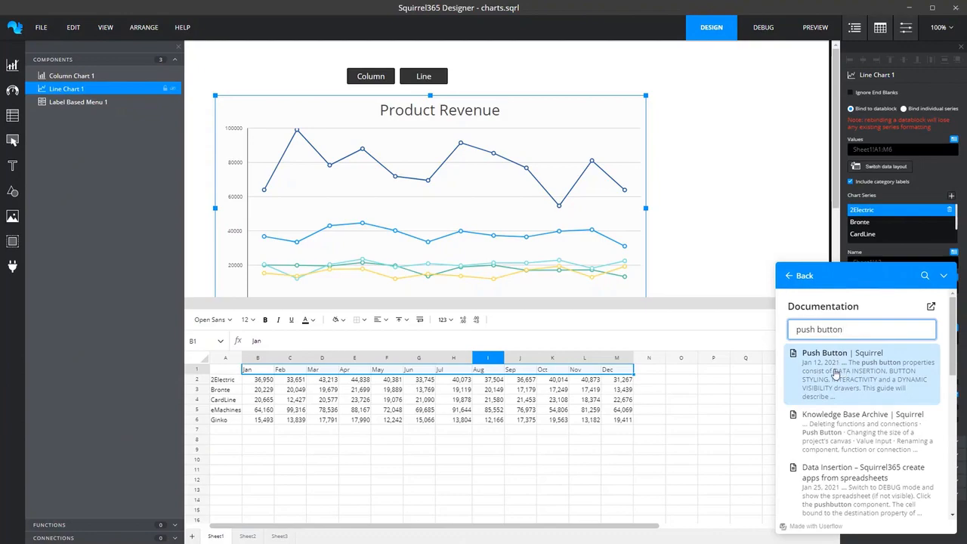
pyautogui.click(835, 373)
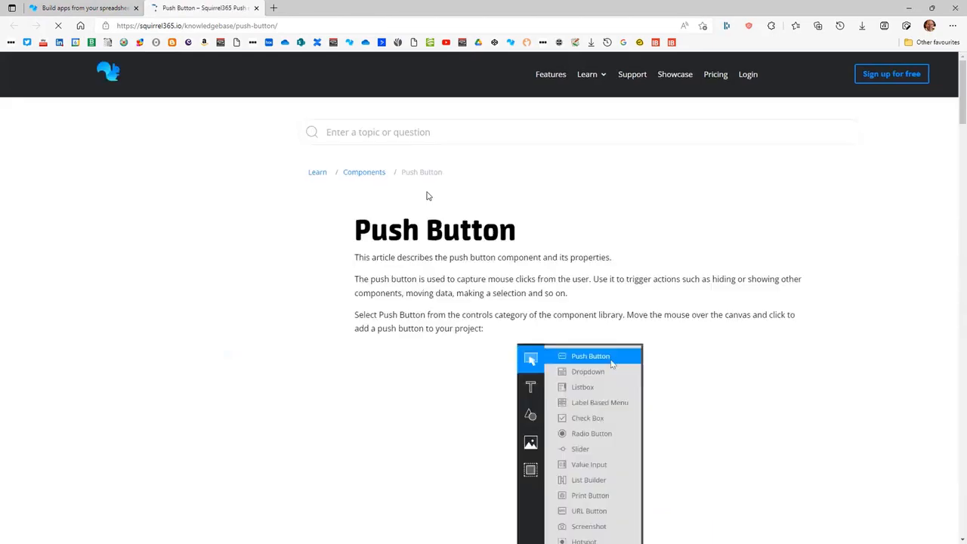
# Return to Squirrel365 Designer, search the documentation for "tabbed view" and open the Build a Tabbed View article.
pyautogui.hotkey('alt', 'Tab')
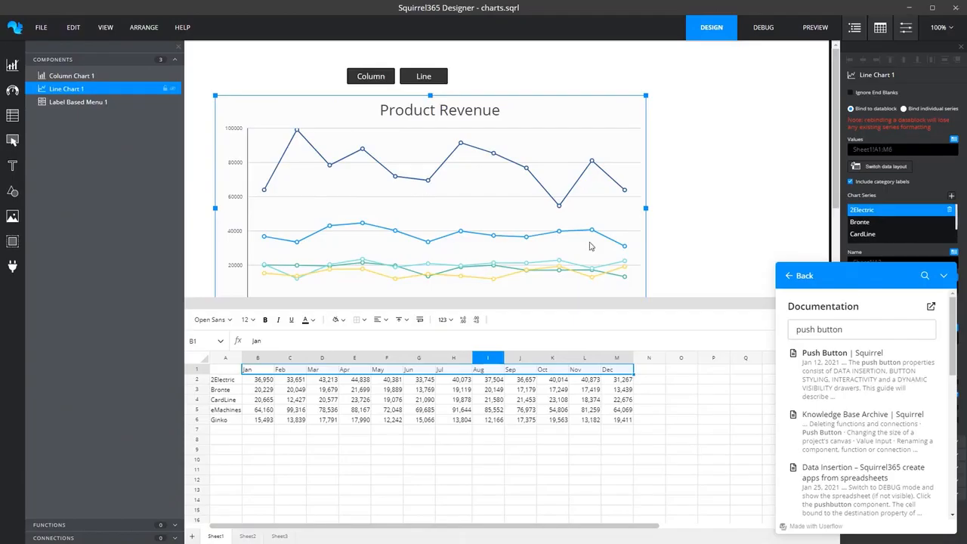
pyautogui.tripleClick(855, 327)
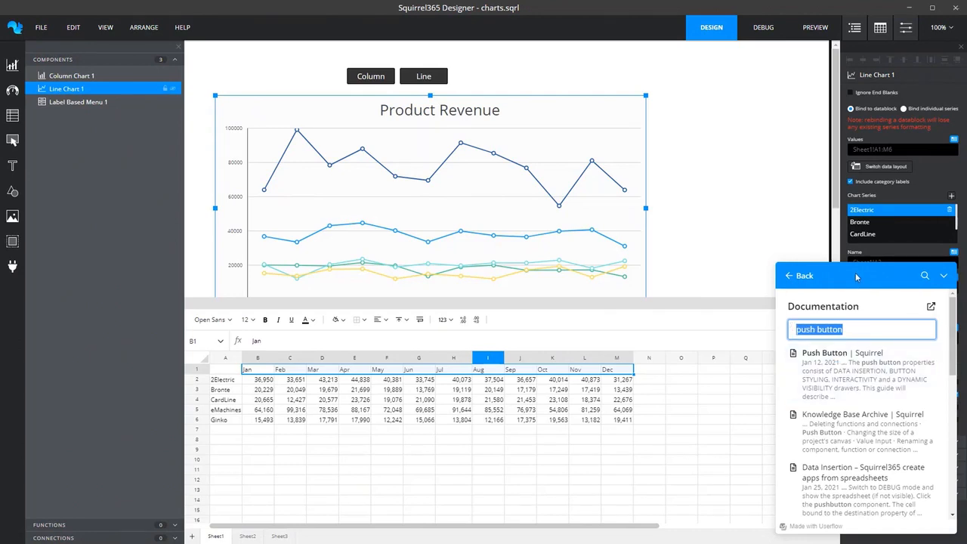
pyautogui.write('tabbe ho')
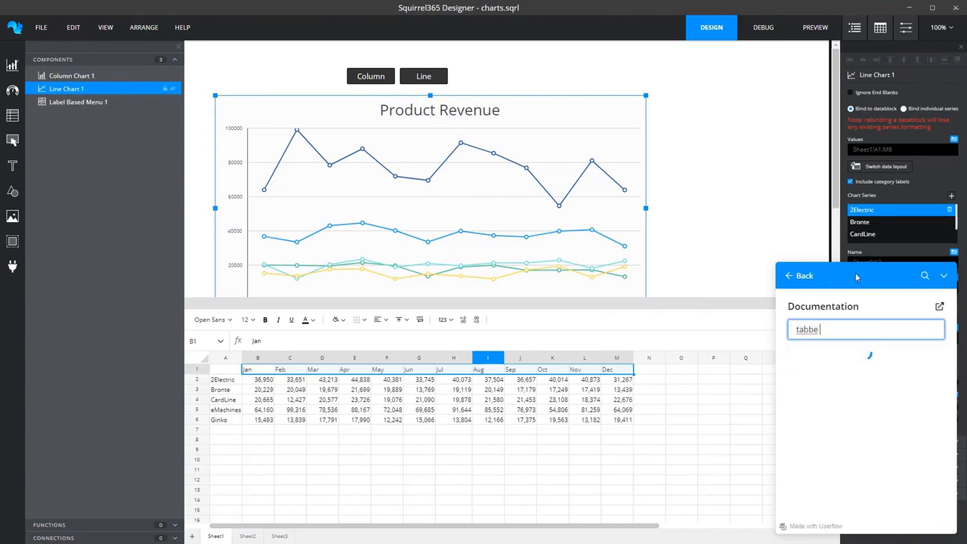
pyautogui.press('BackSpace')
pyautogui.press('BackSpace')
pyautogui.press('BackSpace')
pyautogui.write('f')
pyautogui.press('BackSpace')
pyautogui.write('d view')
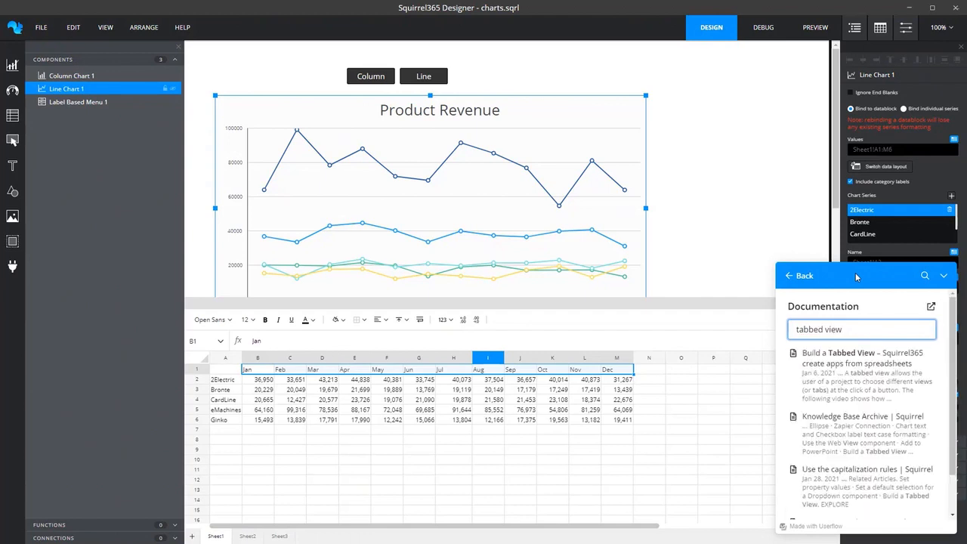
pyautogui.click(826, 367)
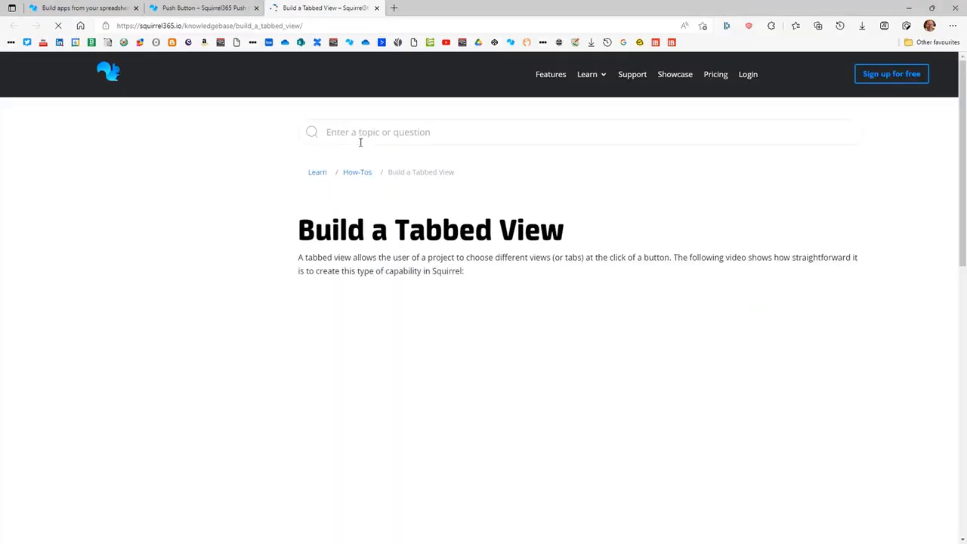
# Look over the Build a Tabbed View article and its video, and follow the link to its How-Tos category.
pyautogui.scroll(-2, 423, 327)
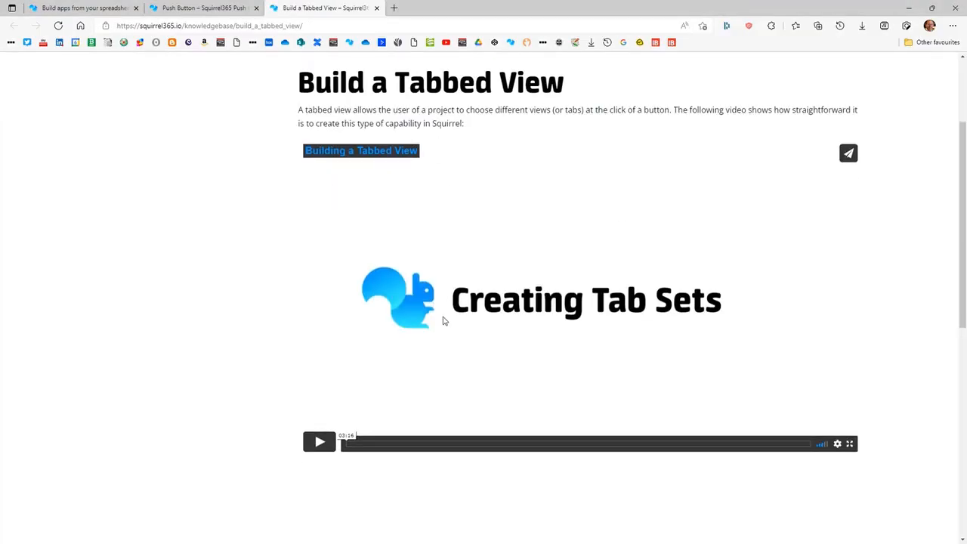
pyautogui.scroll(1, 492, 325)
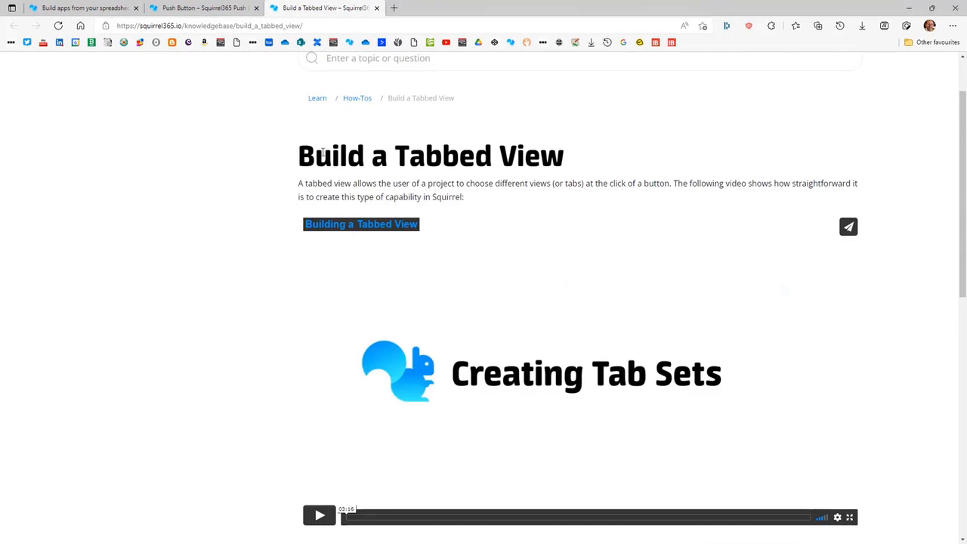
pyautogui.click(350, 104)
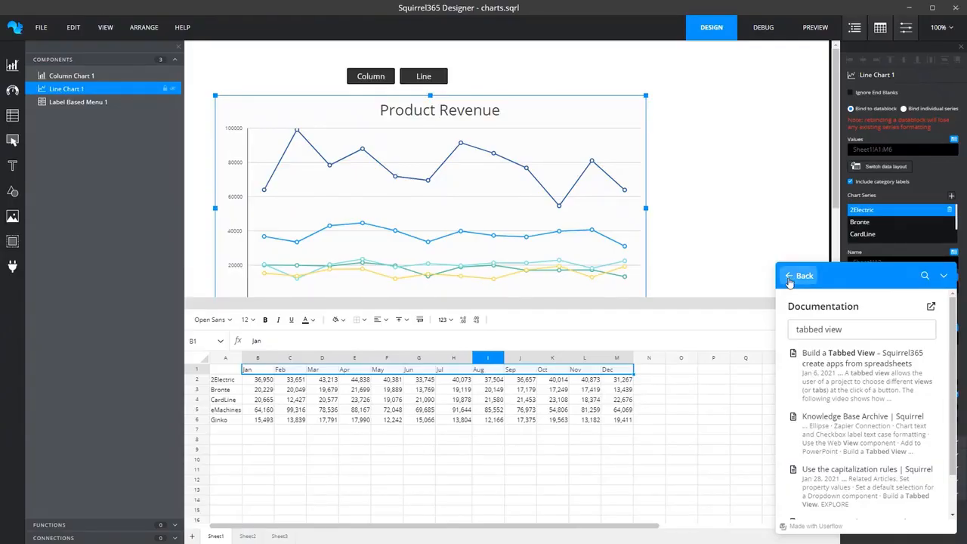
# Go back to the Help Center overview, then close, reopen and close the Help Center again.
pyautogui.click(789, 279)
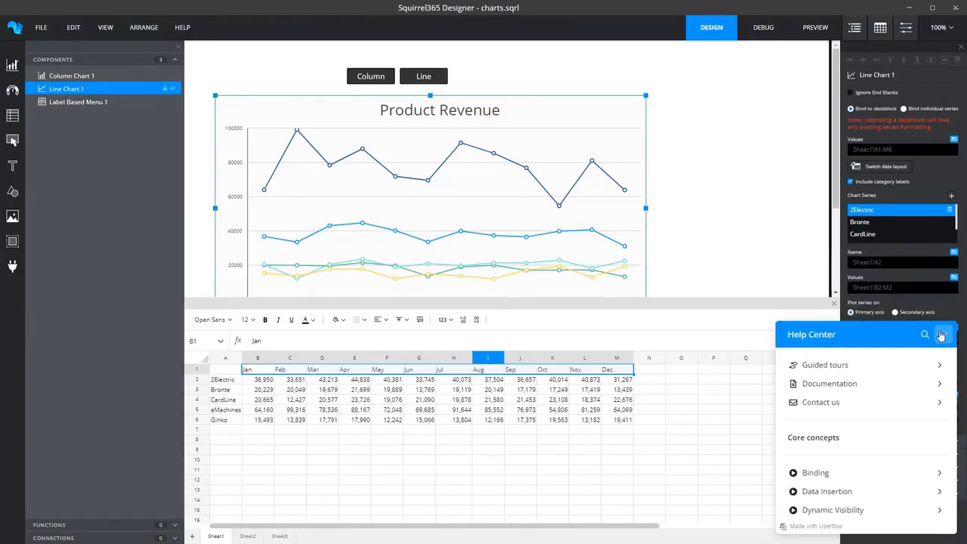
pyautogui.click(941, 335)
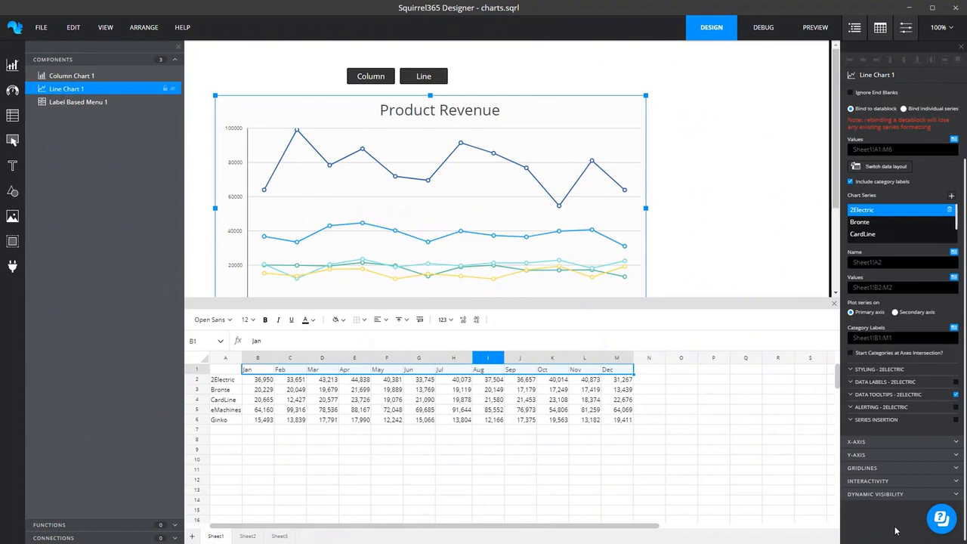
pyautogui.click(940, 519)
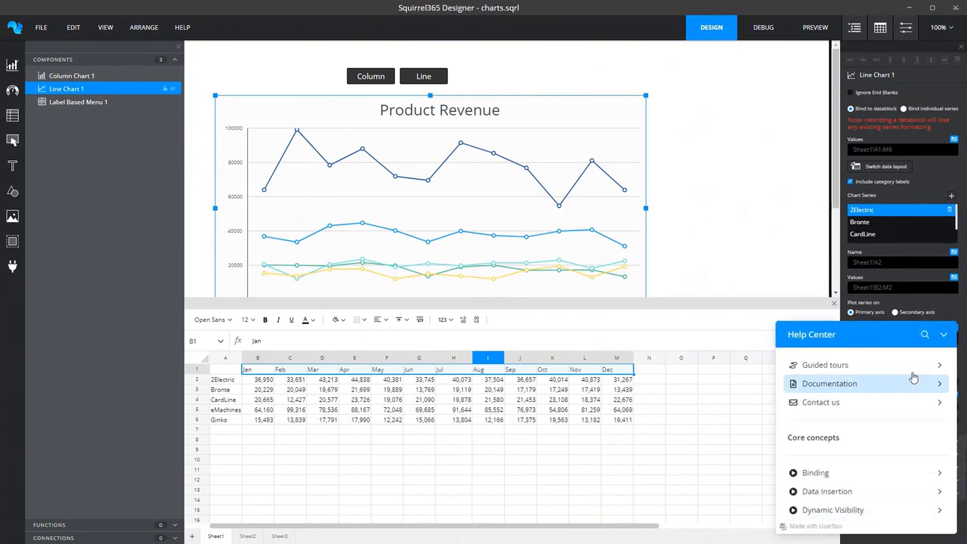
pyautogui.click(943, 336)
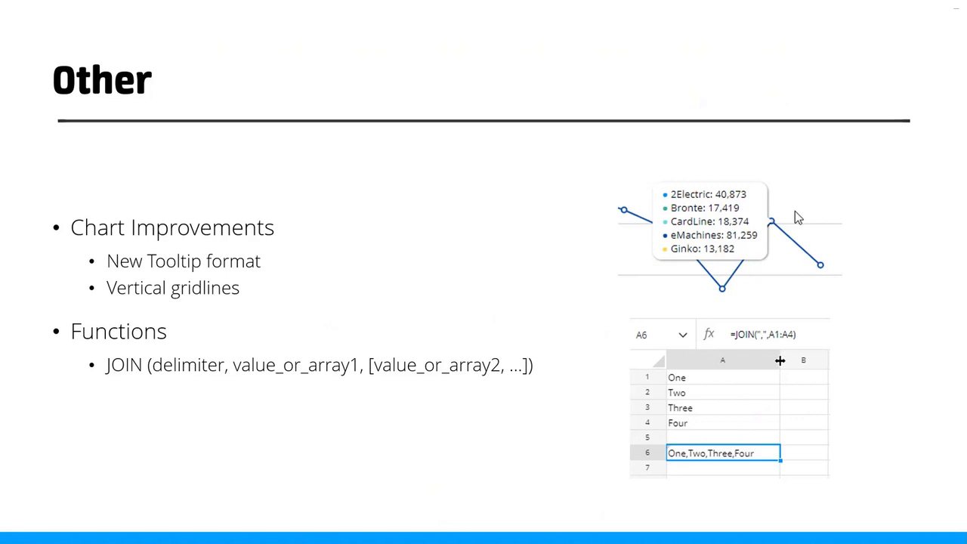
pyautogui.press('Right')
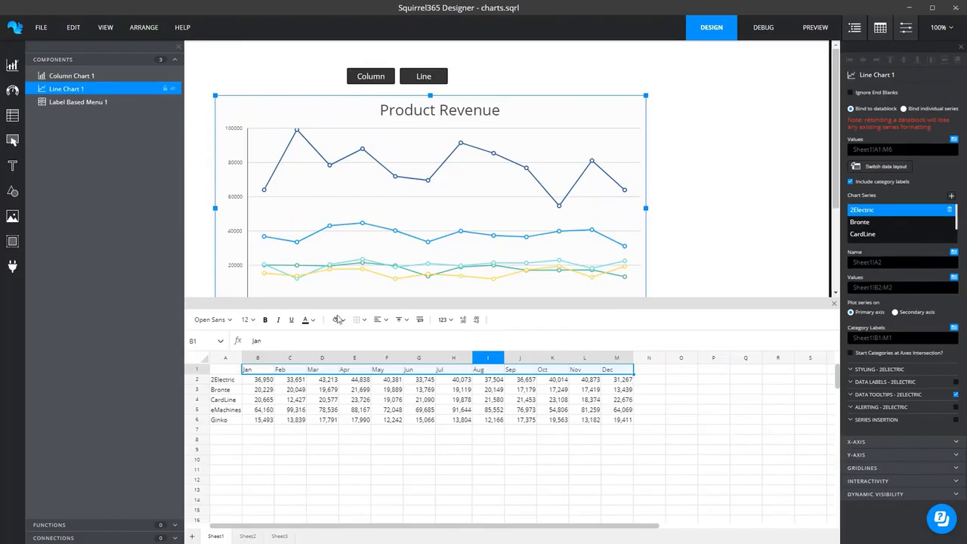
# Enlarge the canvas area to show the whole line chart, and preview the project with the Line view to check its tooltips.
pyautogui.moveTo(438, 302); pyautogui.dragTo(444, 345)
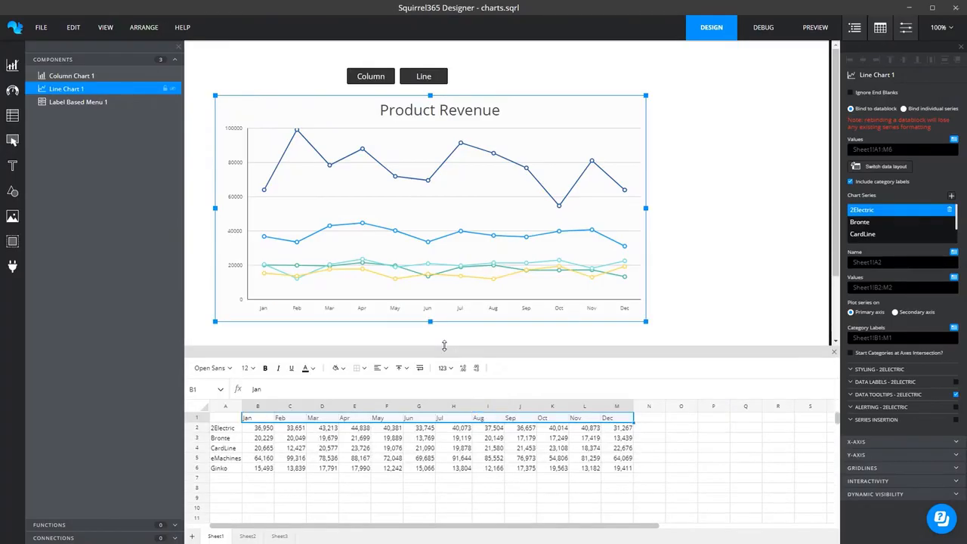
pyautogui.click(805, 34)
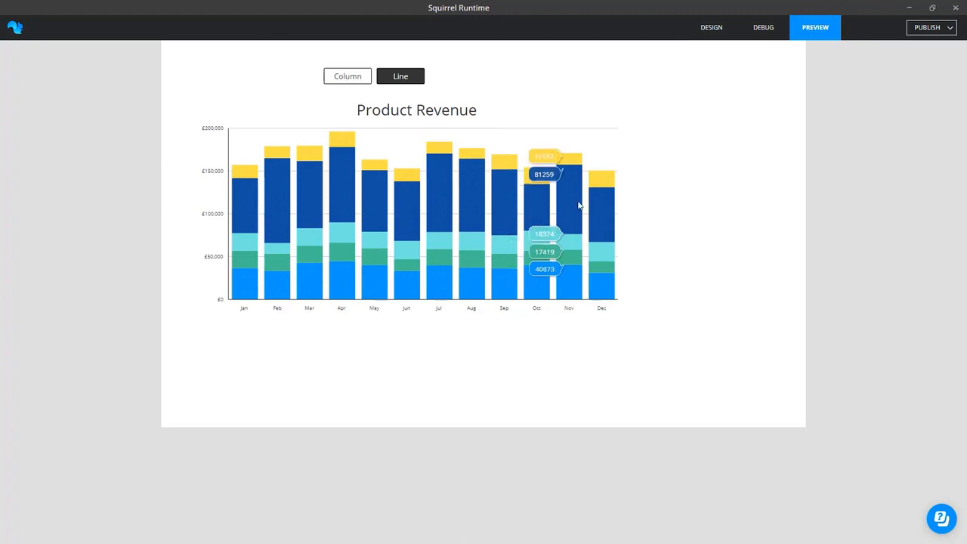
pyautogui.click(413, 80)
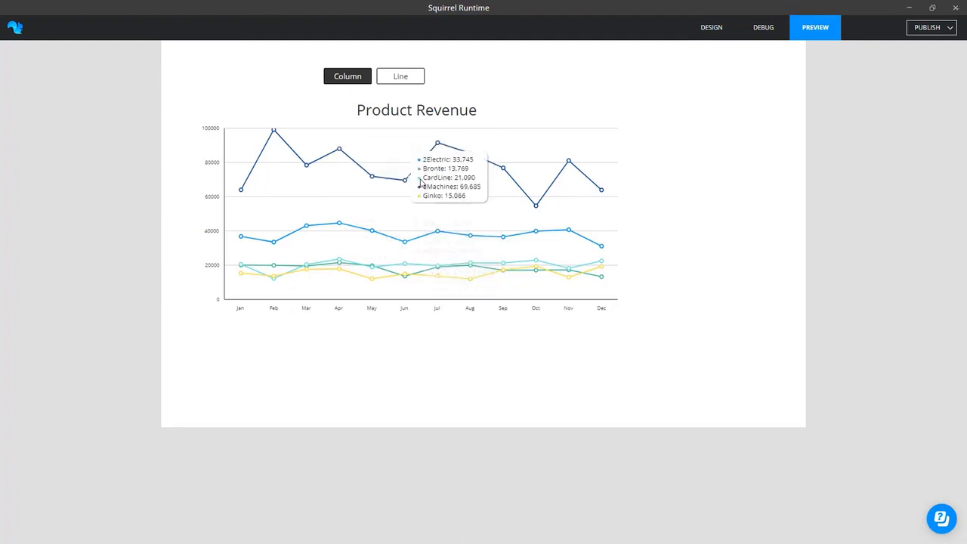
# Return to design mode, hide the line chart and select the column chart underneath it.
pyautogui.click(709, 28)
pyautogui.click(449, 136)
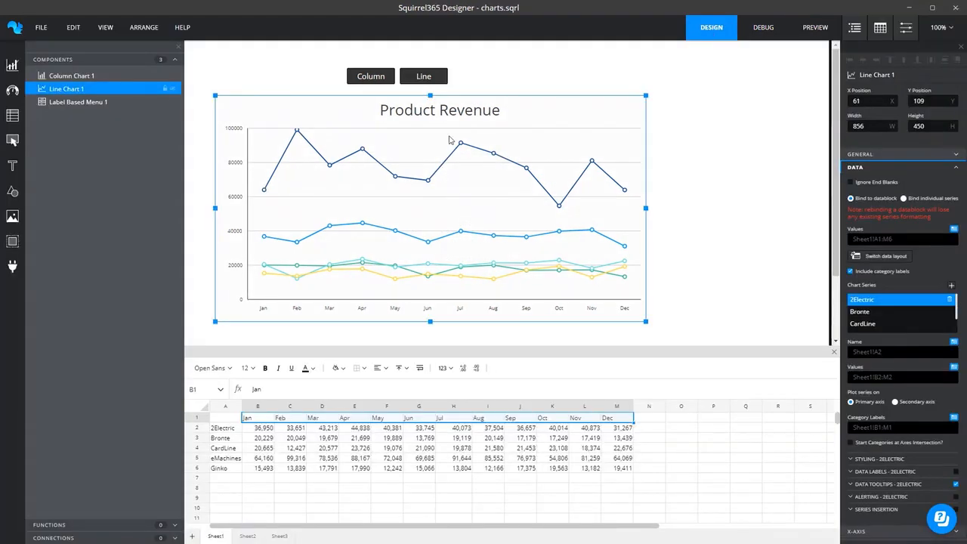
pyautogui.click(173, 90)
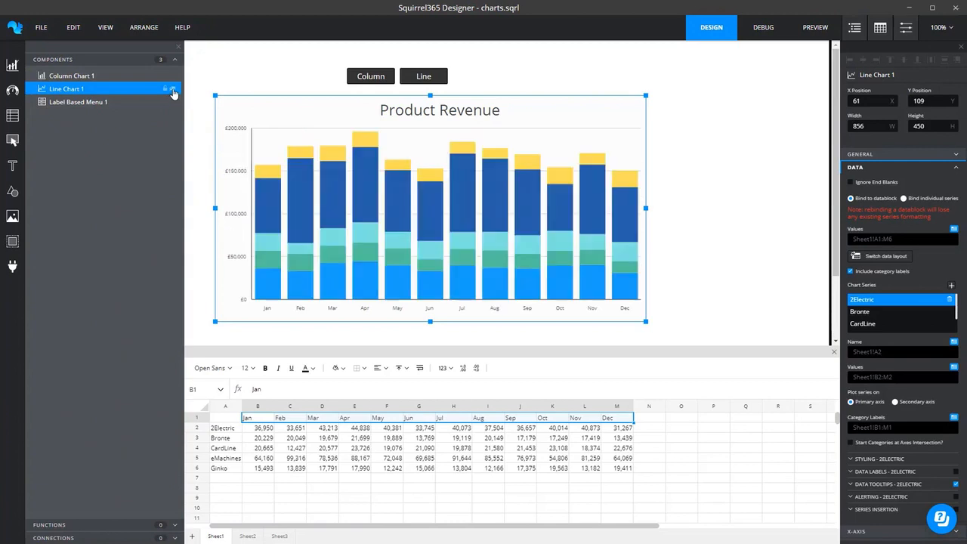
pyautogui.click(388, 200)
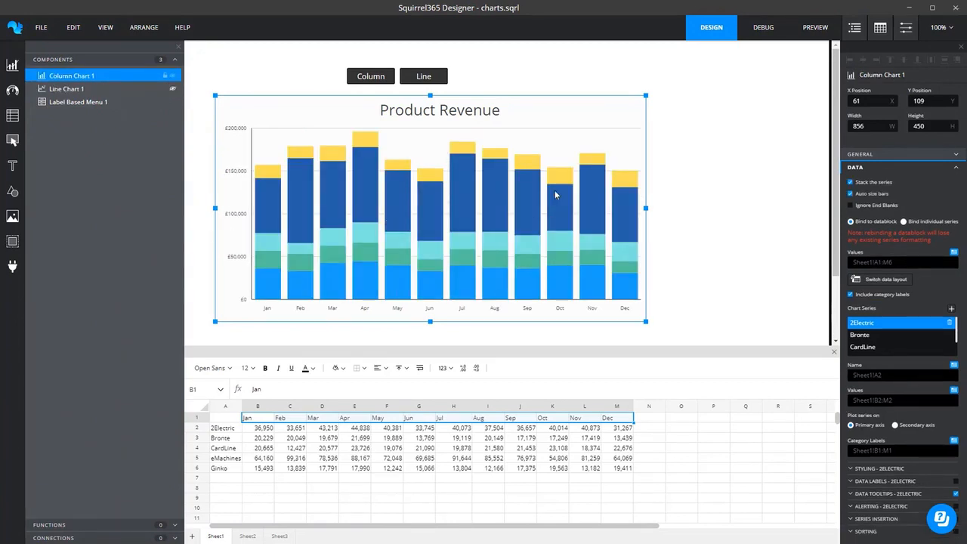
# Set the column chart's tooltips to Single with font size 12, and check them on the chart in debug mode.
pyautogui.click(861, 155)
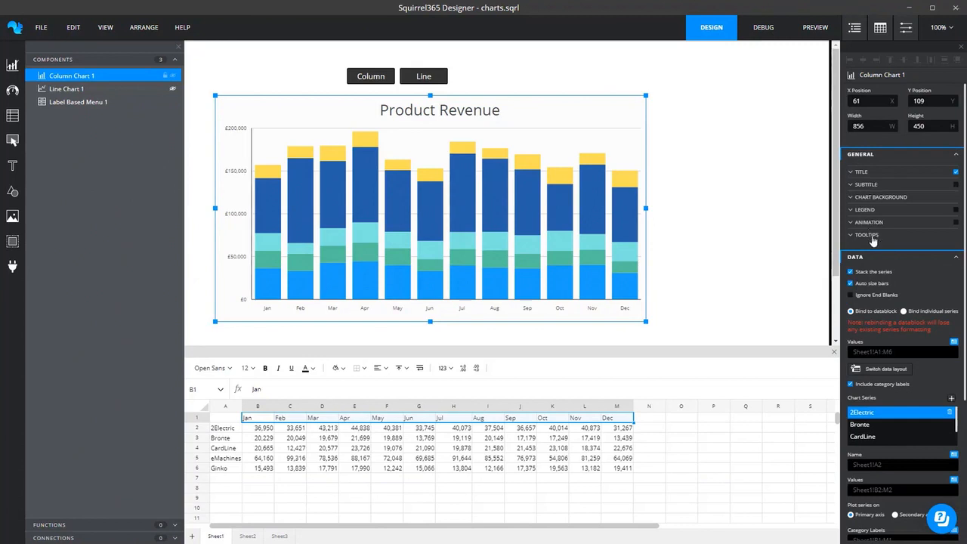
pyautogui.scroll(-2, 868, 452)
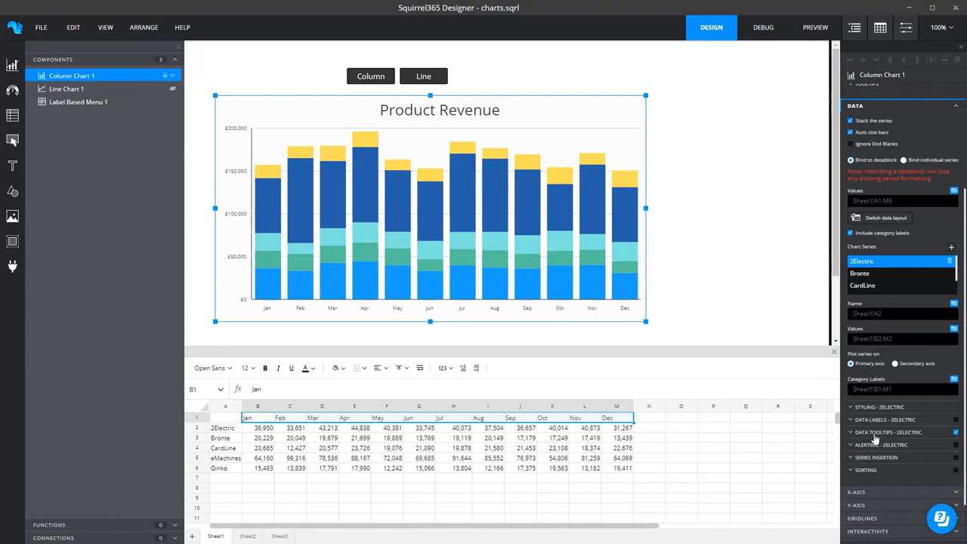
pyautogui.scroll(2, 878, 441)
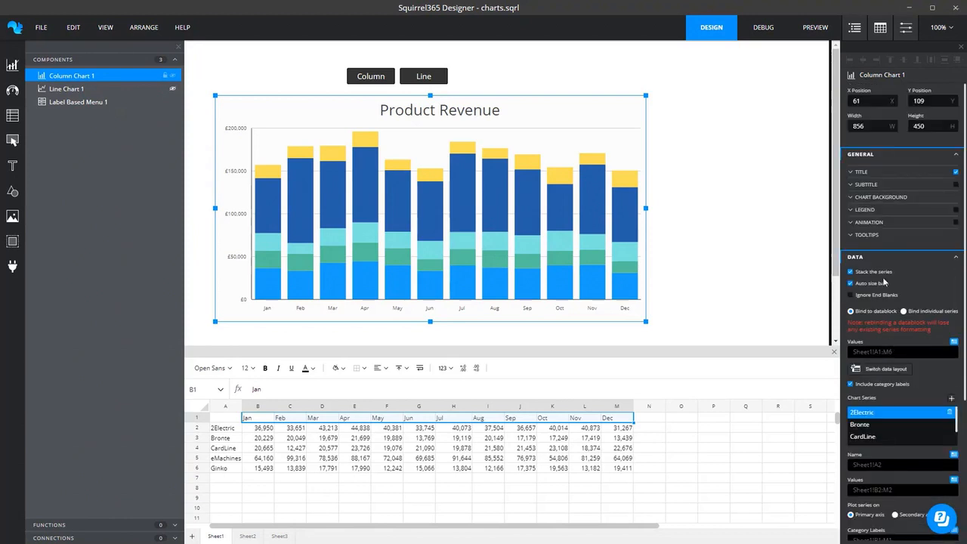
pyautogui.click(852, 236)
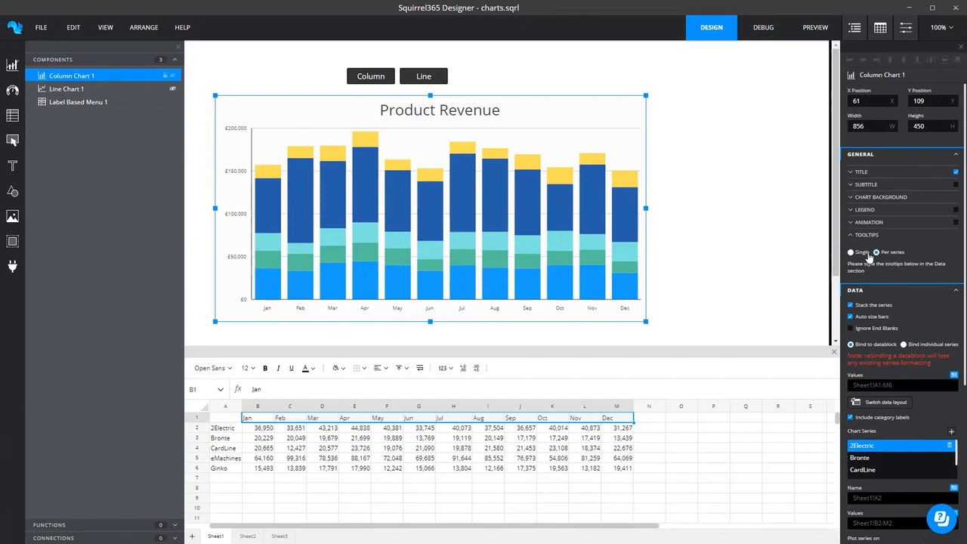
pyautogui.click(852, 252)
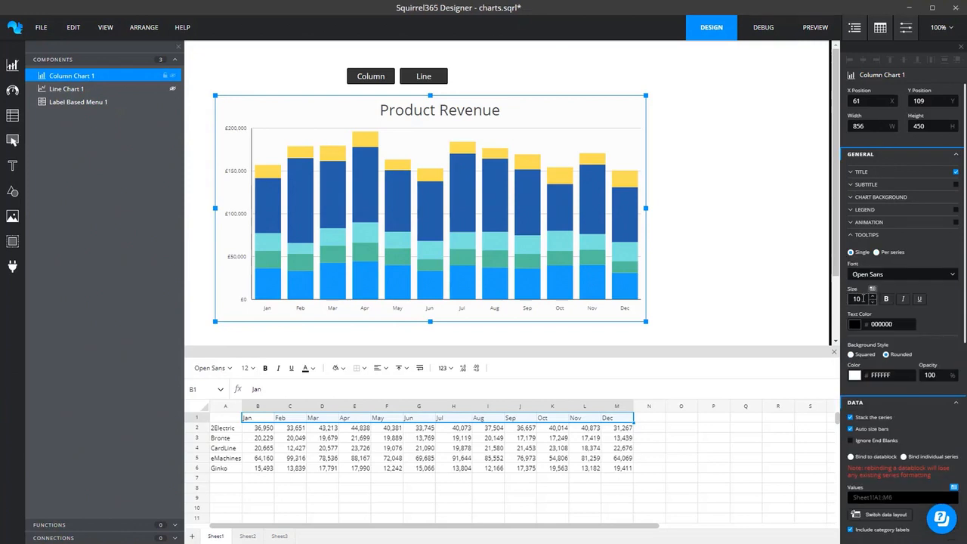
pyautogui.click(874, 296)
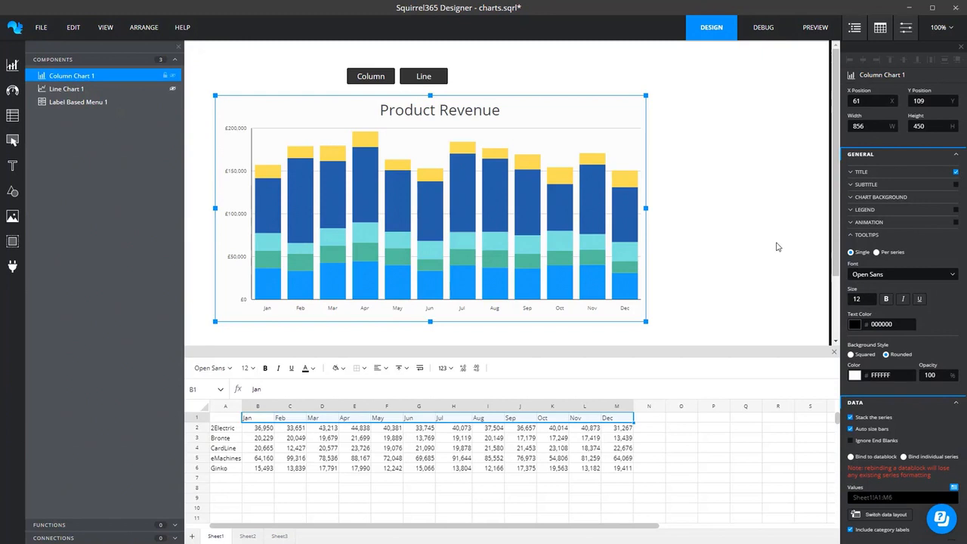
pyautogui.click(764, 33)
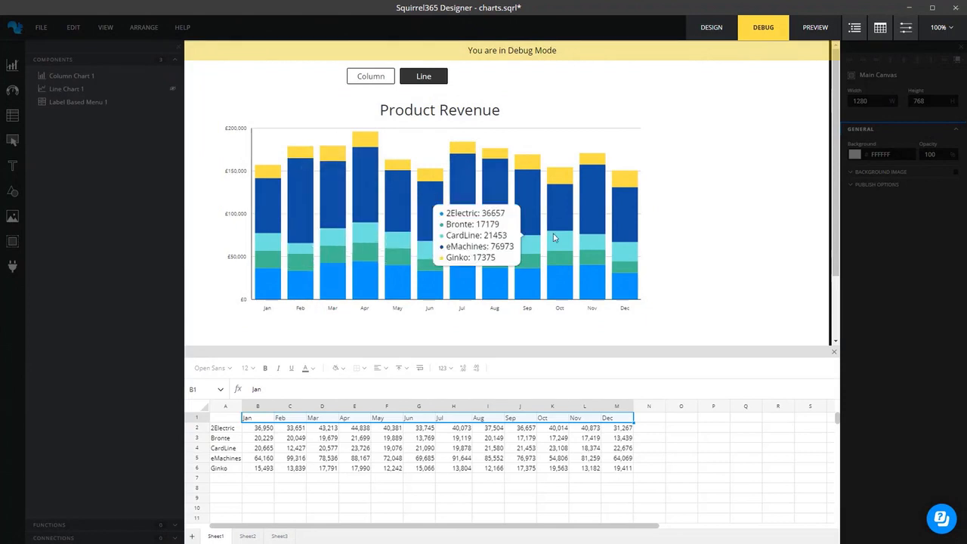
pyautogui.click(708, 28)
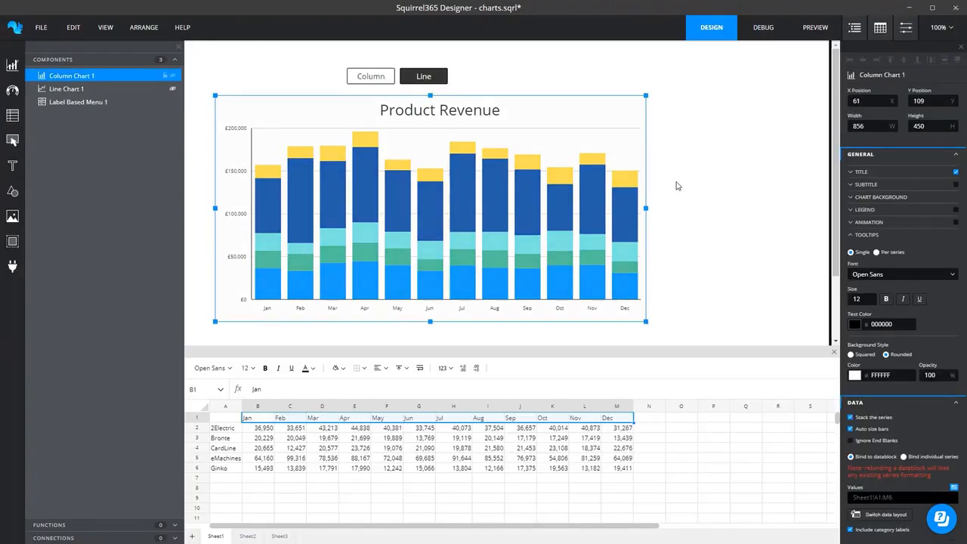
# Hide the column chart, and switch the line chart's gridlines from horizontal to vertical.
pyautogui.click(173, 76)
pyautogui.click(381, 214)
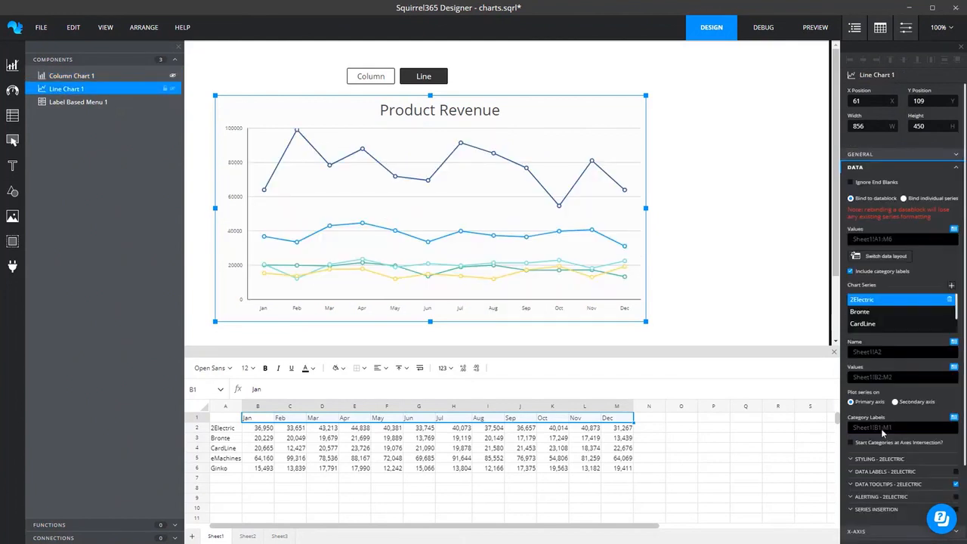
pyautogui.scroll(-3, 881, 451)
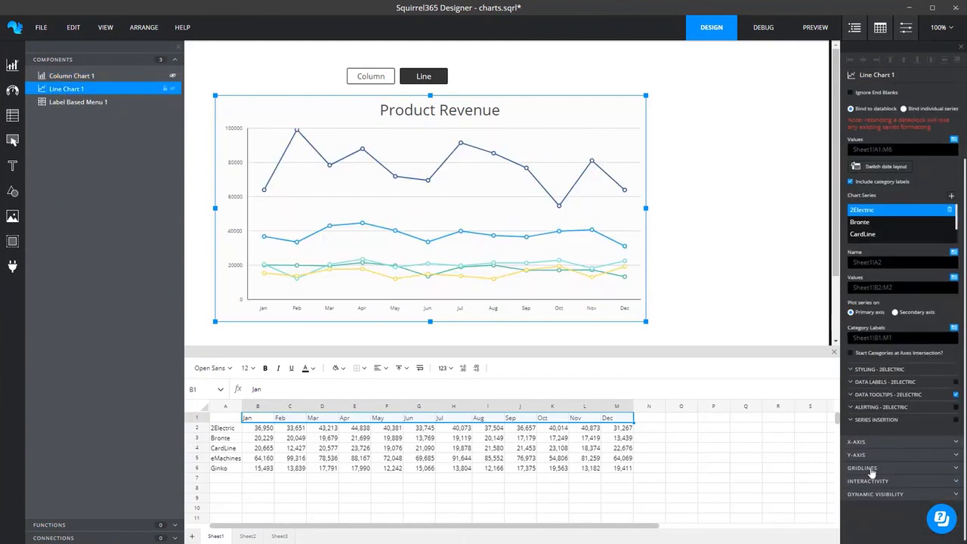
pyautogui.click(871, 472)
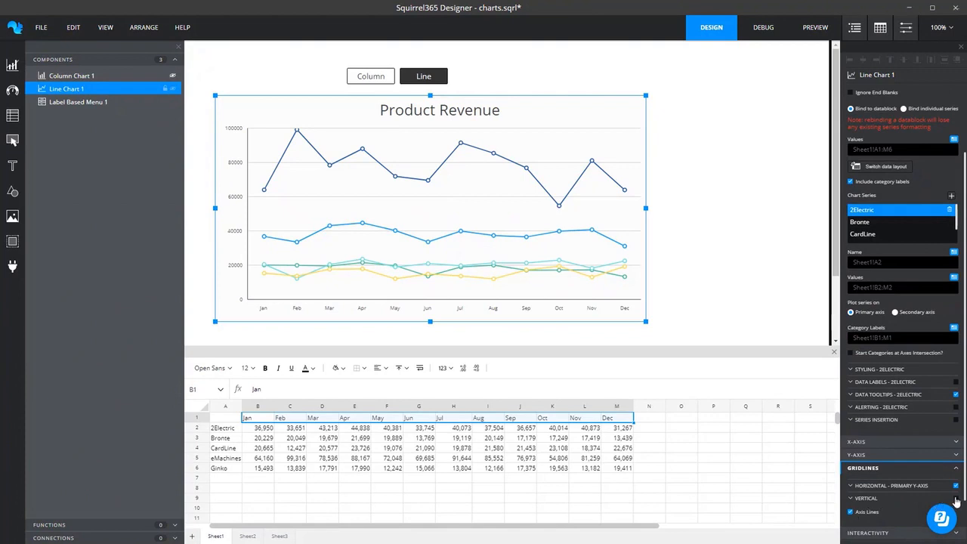
pyautogui.scroll(-2, 958, 503)
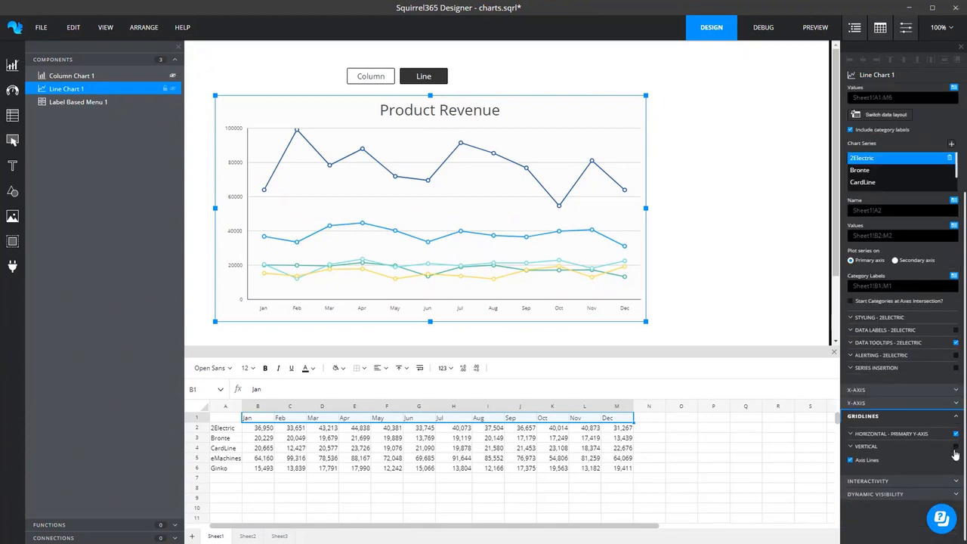
pyautogui.click(956, 448)
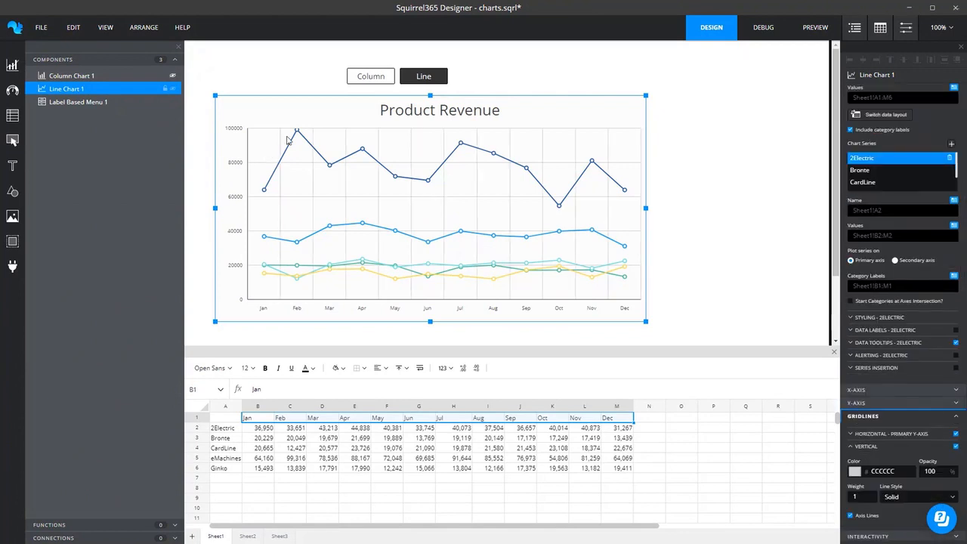
pyautogui.click(956, 434)
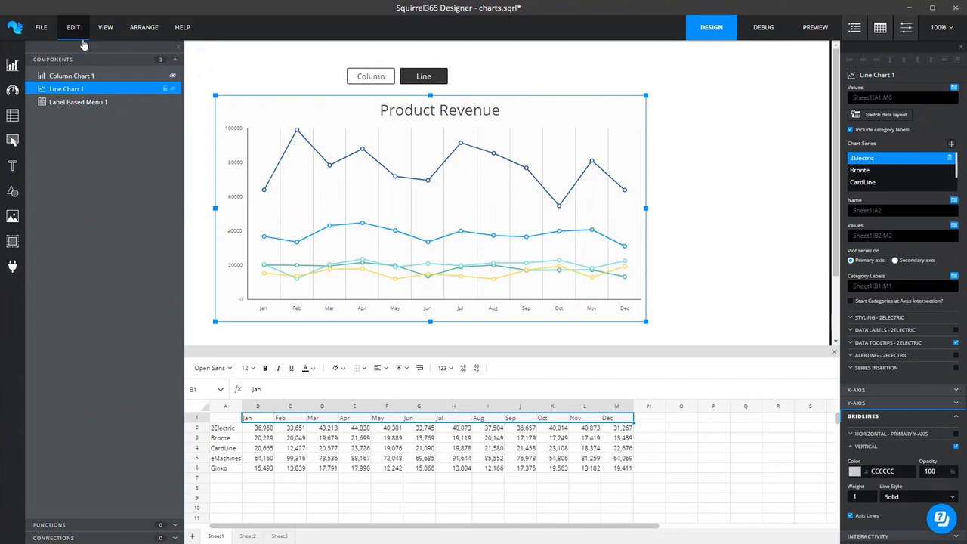
# Open the join.sqrl project without saving the chart changes, and enlarge the spreadsheet area.
pyautogui.click(40, 27)
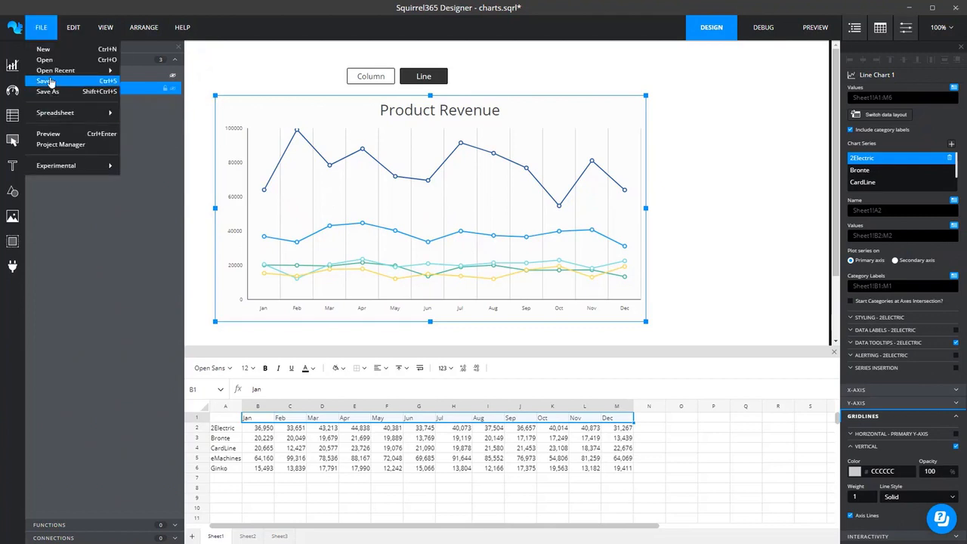
pyautogui.click(140, 91)
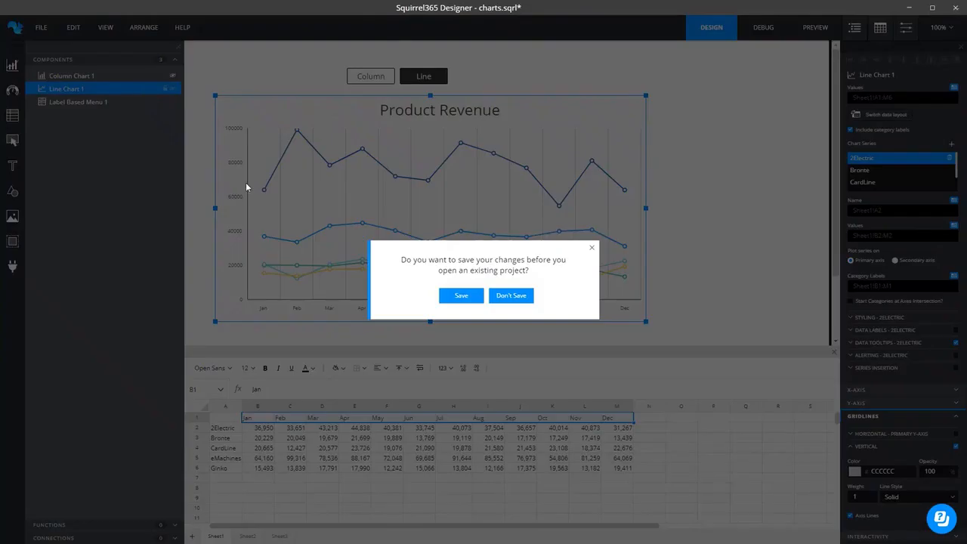
pyautogui.click(499, 299)
pyautogui.moveTo(330, 346); pyautogui.dragTo(336, 312)
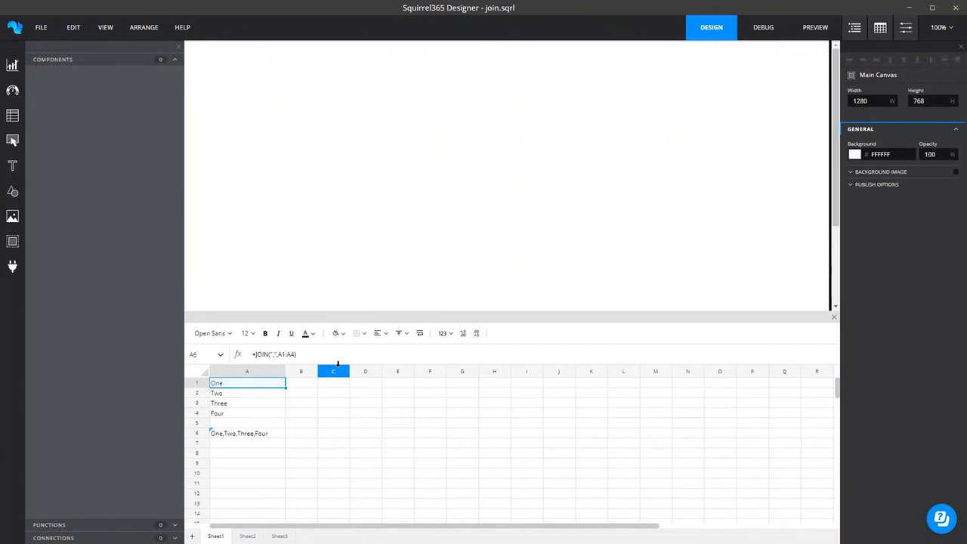
# Replace the quoted comma delimiter in cell A6's JOIN formula with a reference to cell C1, making it =JOIN(C1,A1:A4).
pyautogui.click(235, 432)
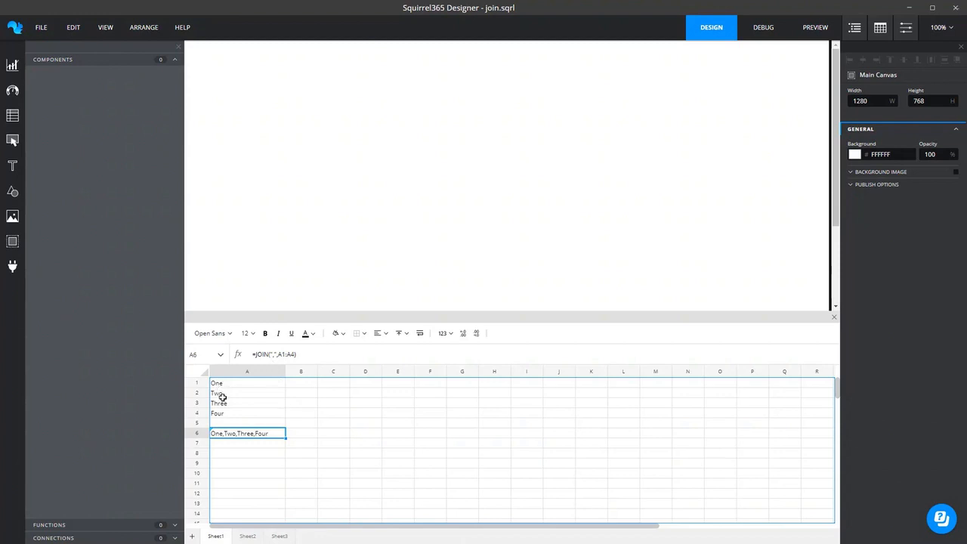
pyautogui.click(276, 355)
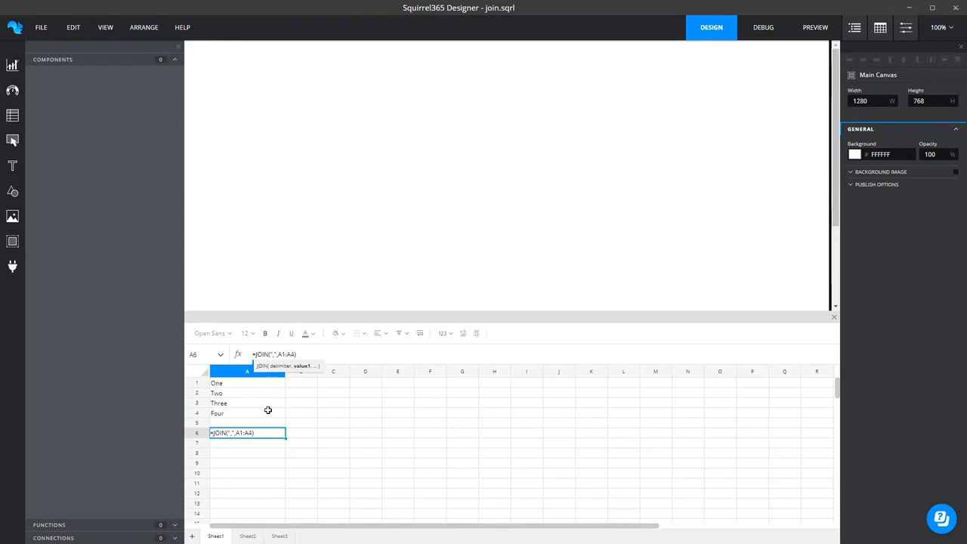
pyautogui.press('BackSpace')
pyautogui.press('BackSpace')
pyautogui.press('BackSpace')
pyautogui.click(330, 384)
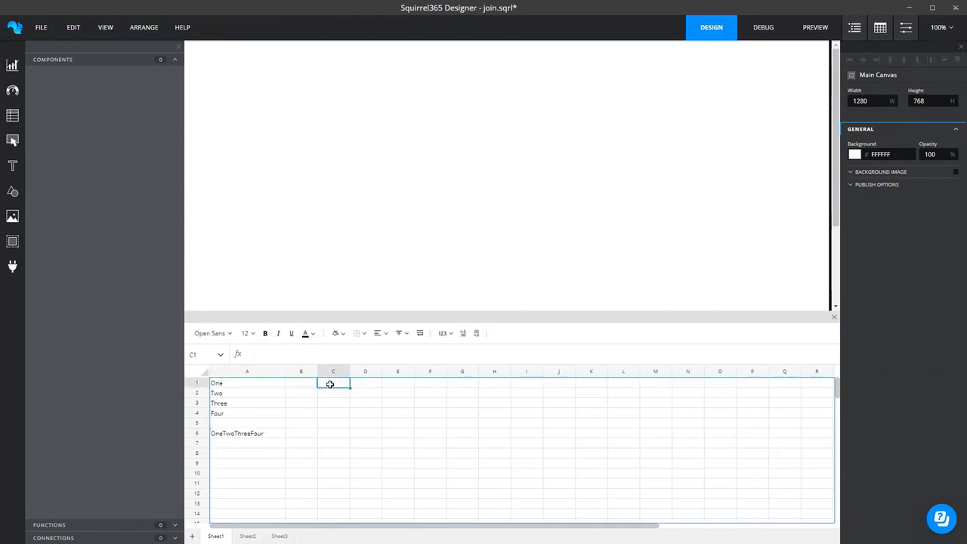
# Fill the delimiter cell C1 with yellow.
pyautogui.click(341, 334)
pyautogui.click(356, 355)
pyautogui.click(369, 434)
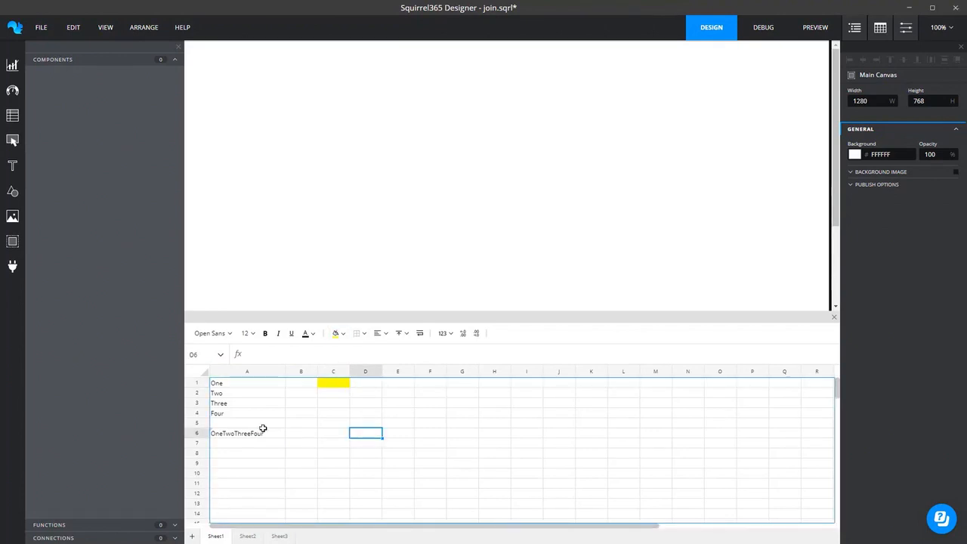
# Review the JOIN formula in A6, and try a single slash and a multiple-slash delimiter in cell C1.
pyautogui.click(231, 433)
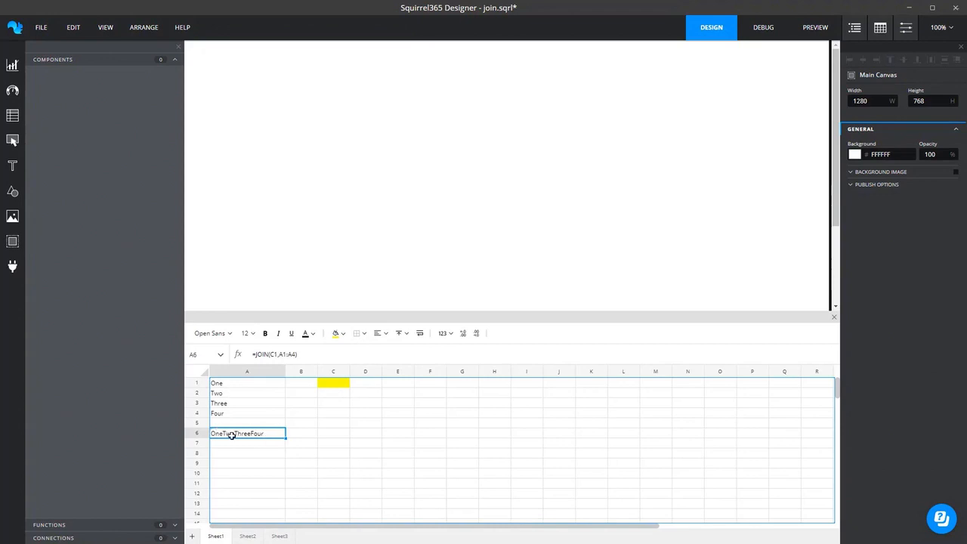
pyautogui.click(330, 385)
pyautogui.write('/')
pyautogui.press('Return')
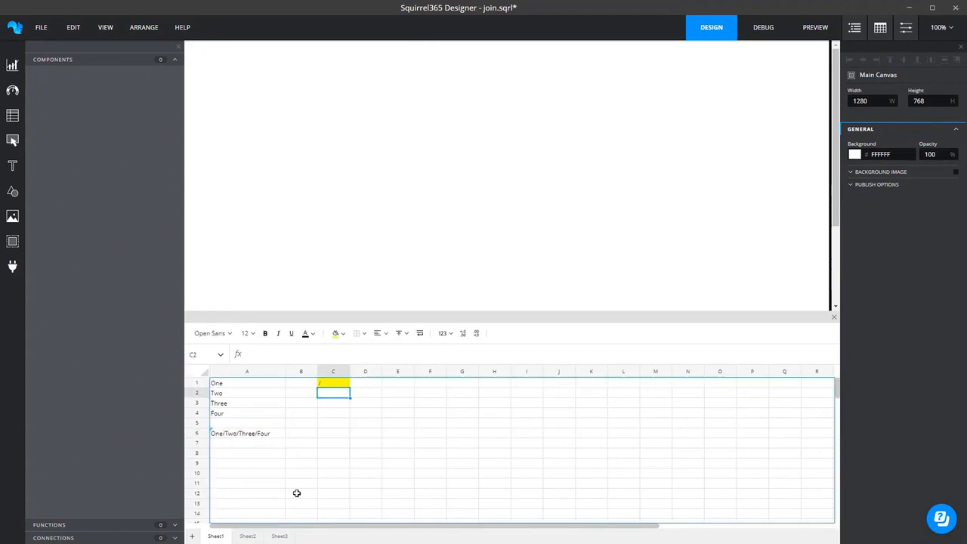
pyautogui.click(324, 383)
pyautogui.write('///')
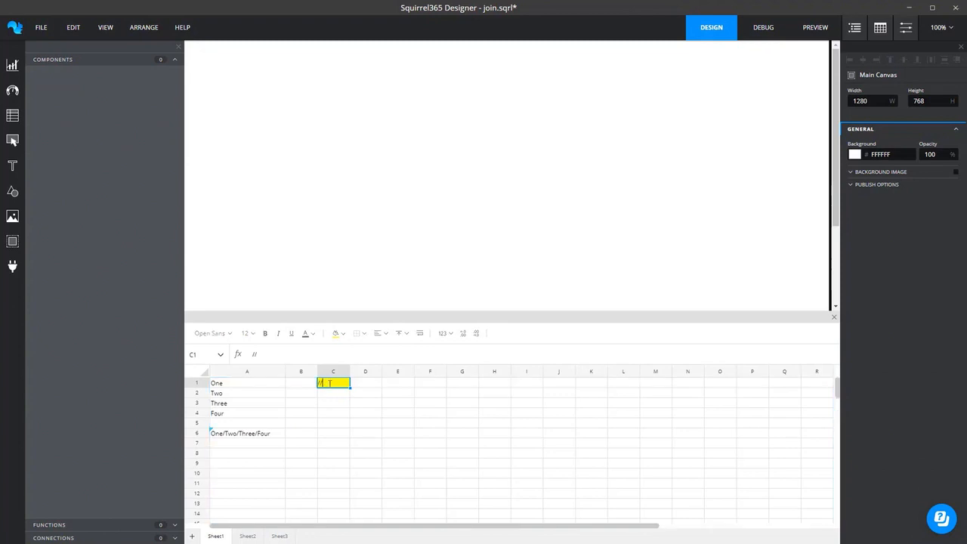
pyautogui.press('Return')
# Set the delimiter in cell C1 to a comma and check the JOIN formula in A6.
pyautogui.click(335, 383)
pyautogui.press('BackSpace')
pyautogui.write(',')
pyautogui.press('Return')
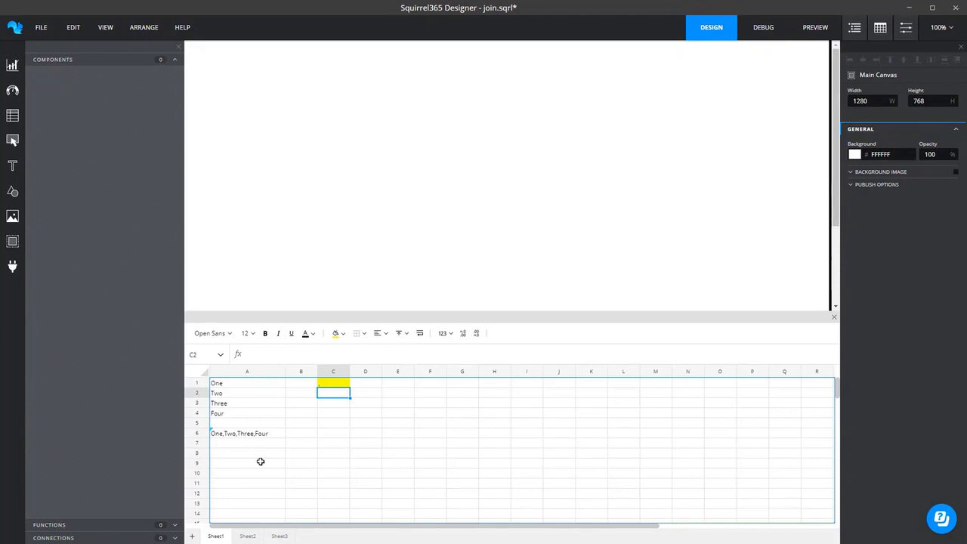
pyautogui.click(233, 433)
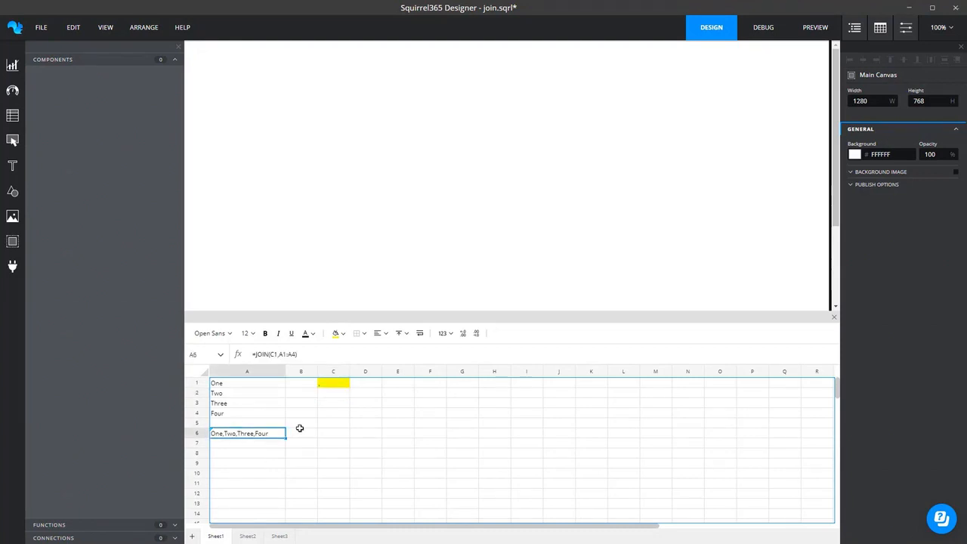
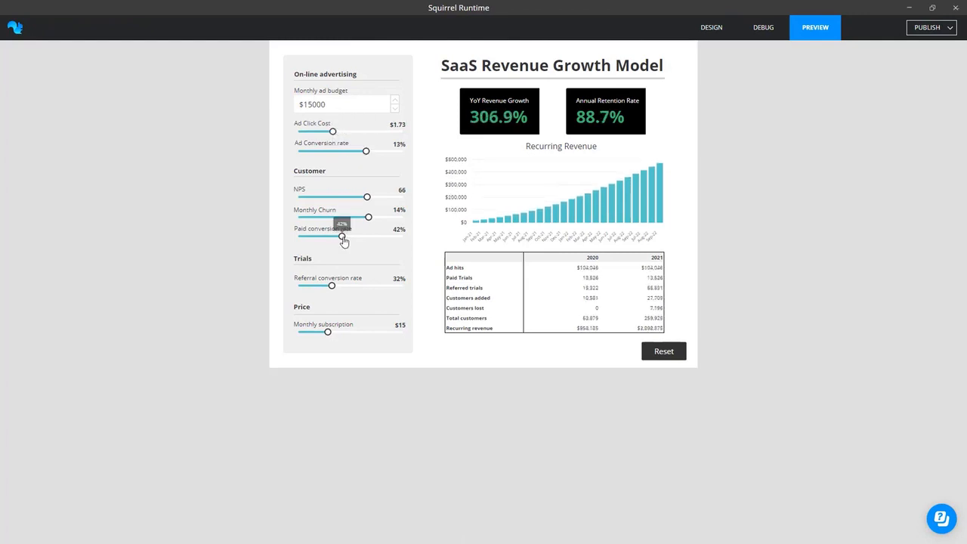
# Lower the previewed model's Paid conversion rate to 28%, reset all its inputs, and return to design mode.
pyautogui.moveTo(341, 235); pyautogui.dragTo(327, 236)
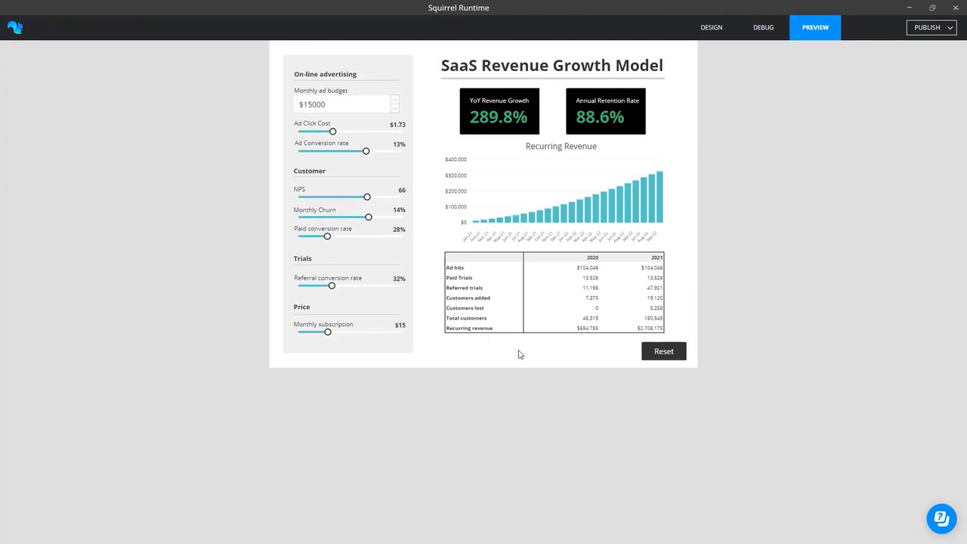
pyautogui.click(657, 352)
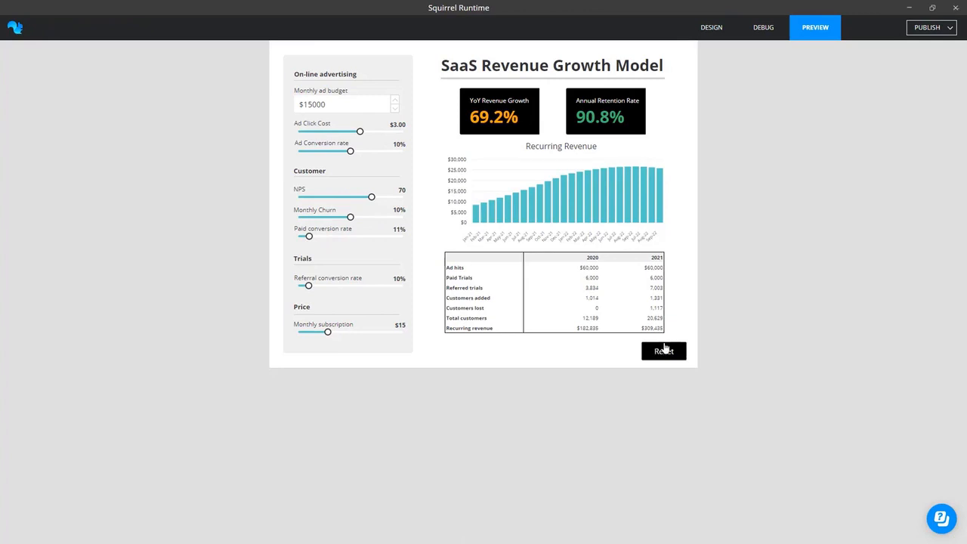
pyautogui.click(710, 30)
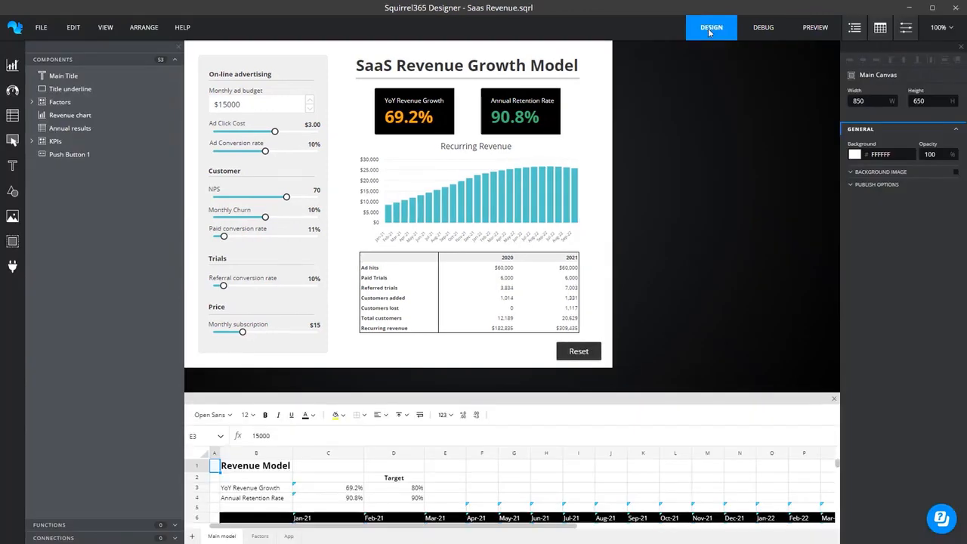
# Select the Reset button on the canvas and show its Button Styling and Data Insertion properties.
pyautogui.click(587, 359)
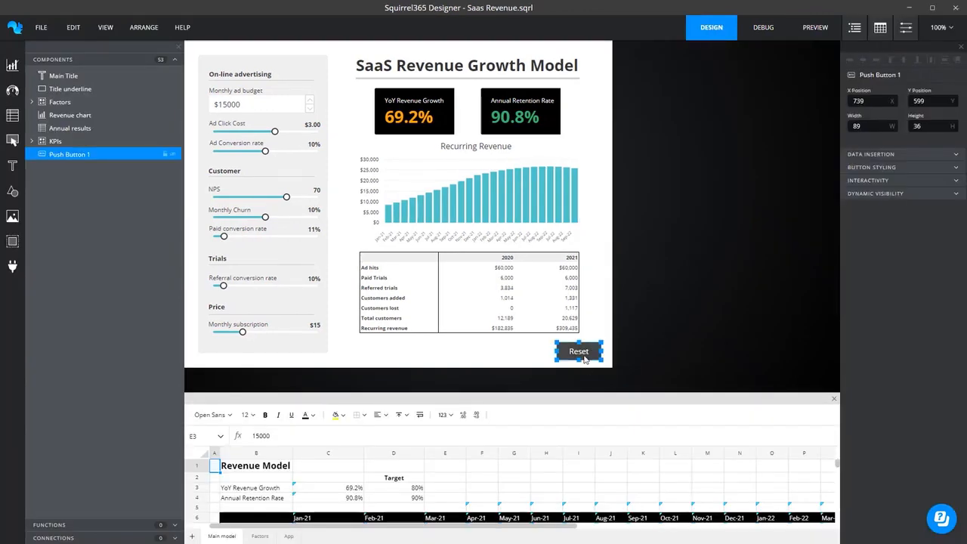
pyautogui.click(861, 167)
pyautogui.click(861, 154)
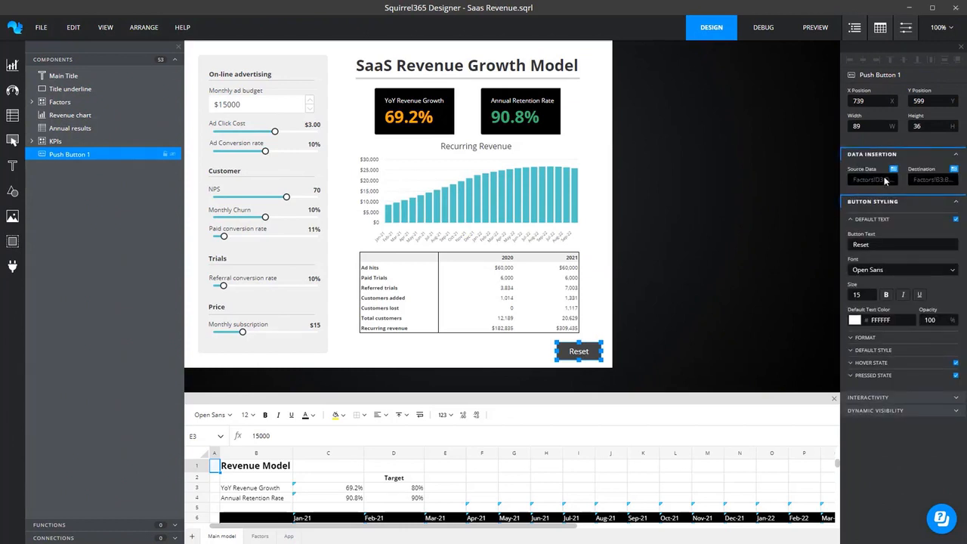
# Examine the Reset button's source and destination ranges on the Factors sheet, and restore the spreadsheet area's height.
pyautogui.click(869, 195)
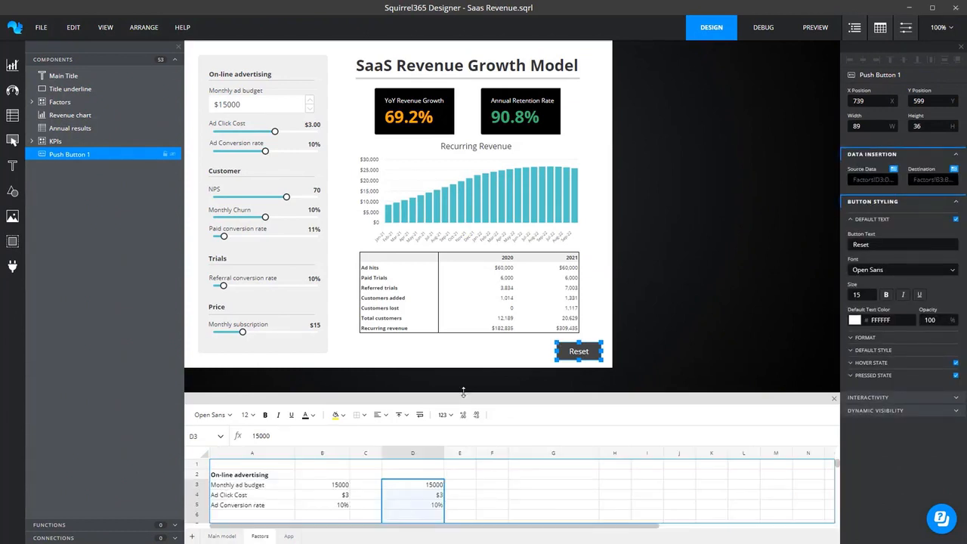
pyautogui.moveTo(463, 391); pyautogui.dragTo(448, 174)
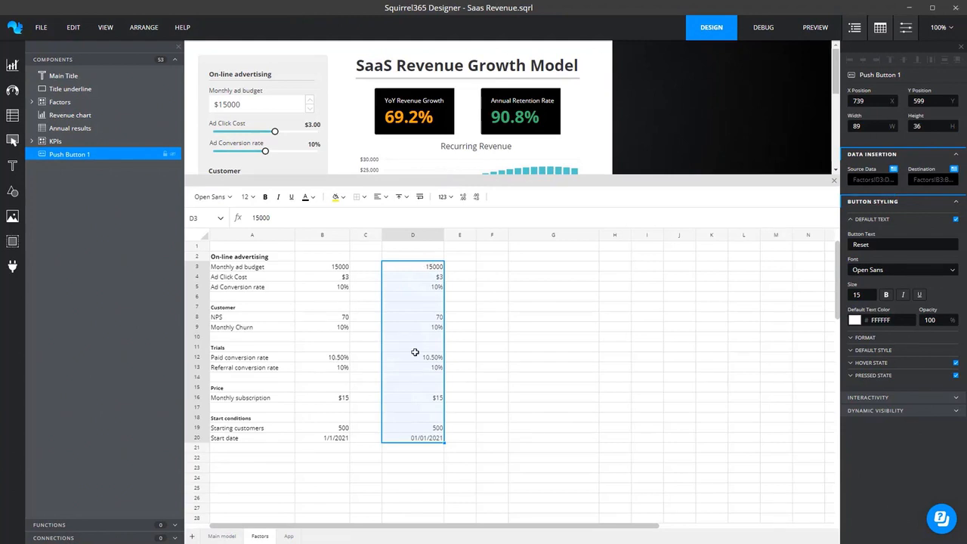
pyautogui.click(921, 183)
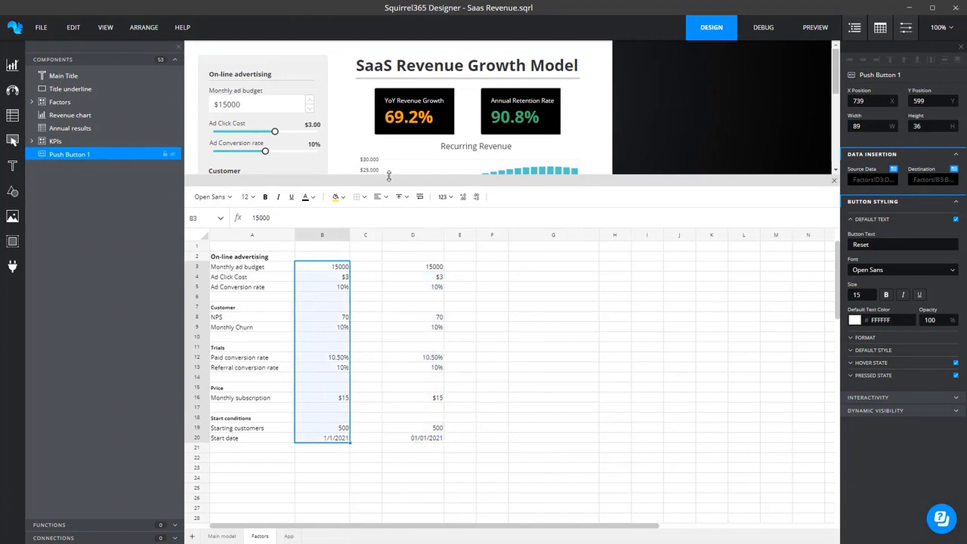
pyautogui.moveTo(391, 179); pyautogui.dragTo(390, 396)
pyautogui.click(509, 357)
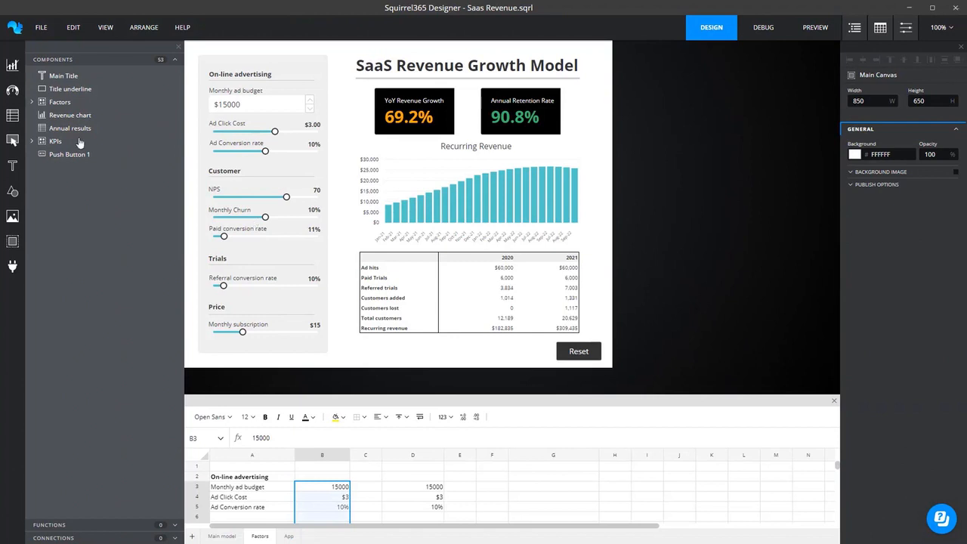
# Add a Scenario component about 360 wide and 36 high beside the Reset button, below the annual results table.
pyautogui.click(12, 140)
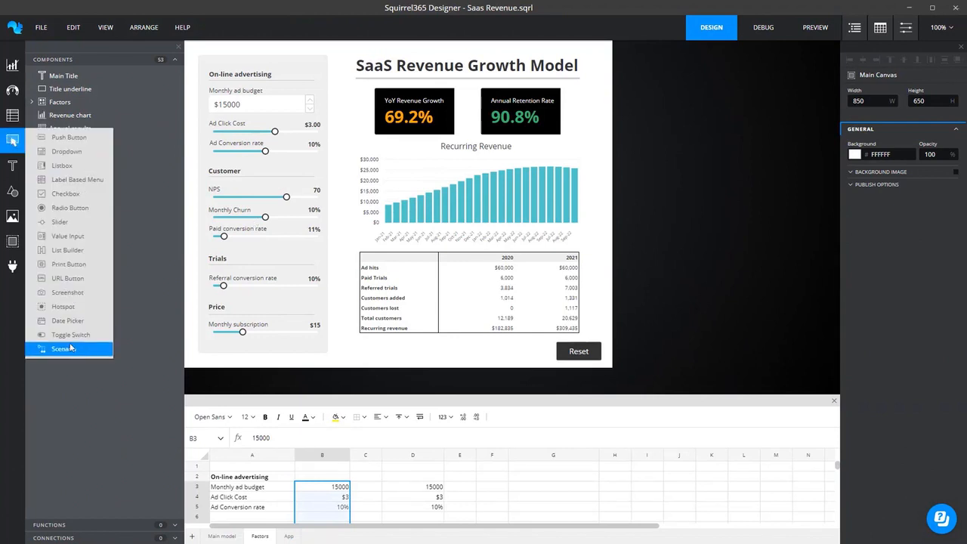
pyautogui.click(70, 348)
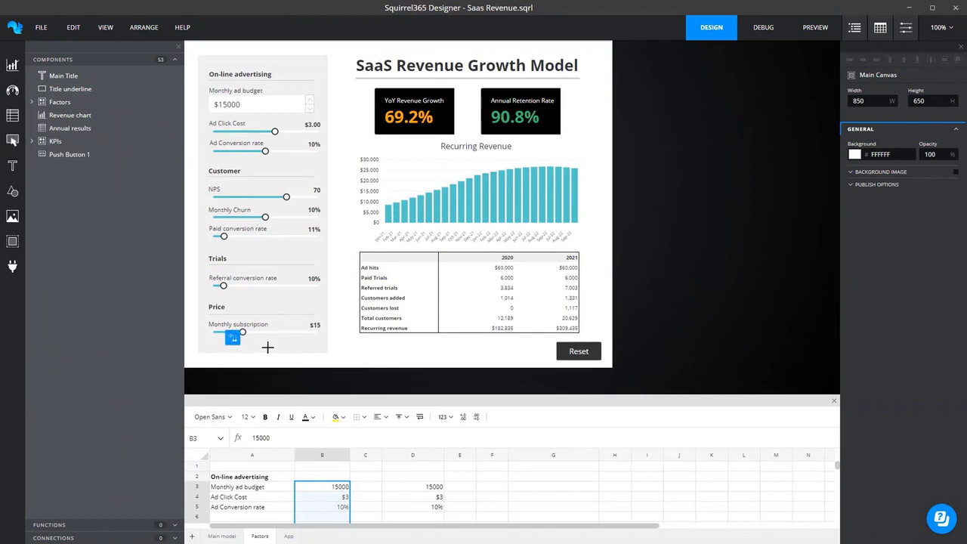
pyautogui.click(392, 343)
pyautogui.moveTo(437, 357)
pyautogui.mouseDown()
pyautogui.moveTo(411, 354)
pyautogui.moveTo(420, 360)
pyautogui.mouseUp()
pyautogui.click(359, 353)
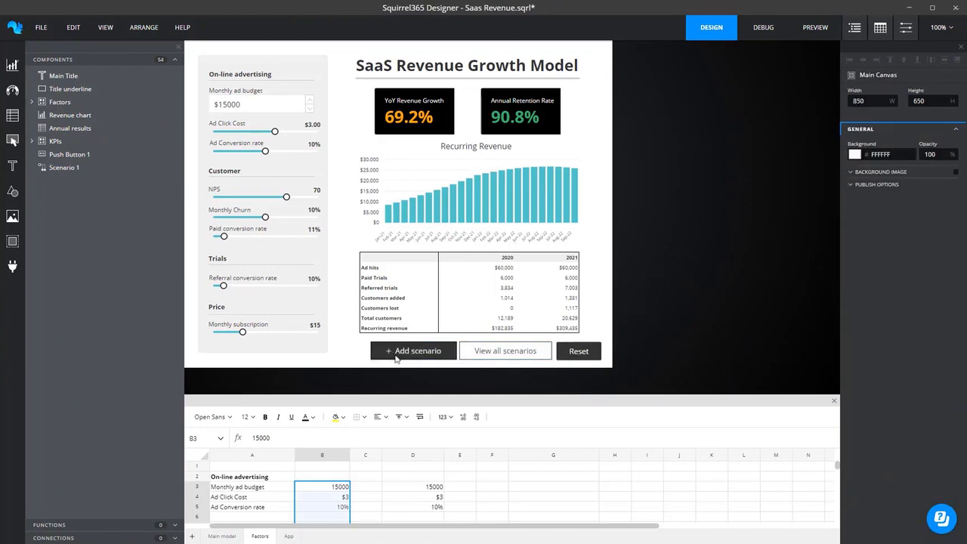
# Set the Scenario component's save button text to "Save".
pyautogui.click(399, 358)
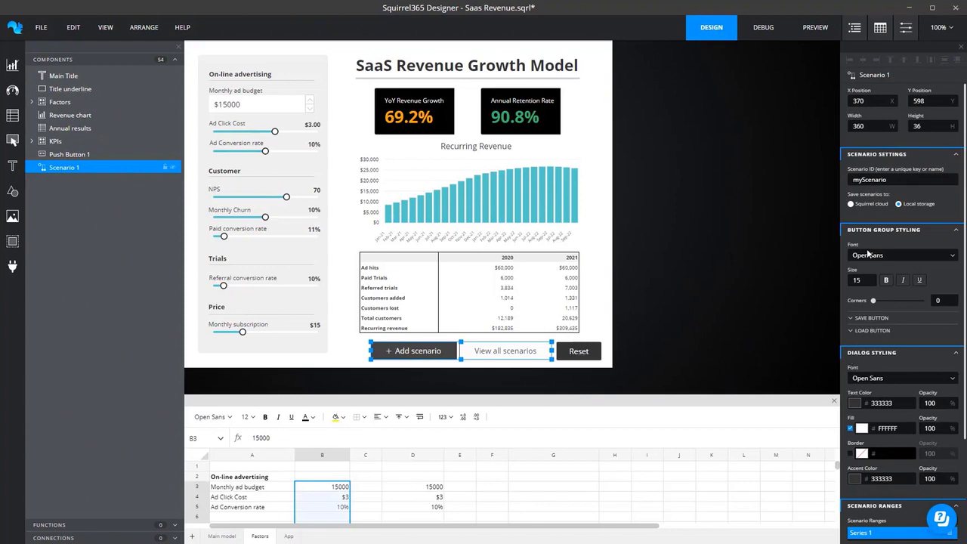
pyautogui.click(873, 318)
pyautogui.moveTo(899, 343); pyautogui.dragTo(839, 344)
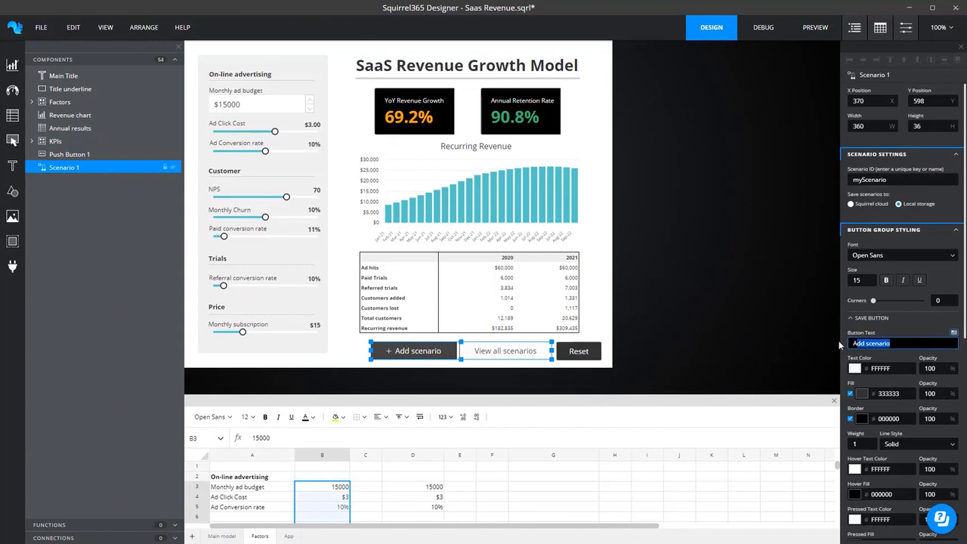
pyautogui.write('Save')
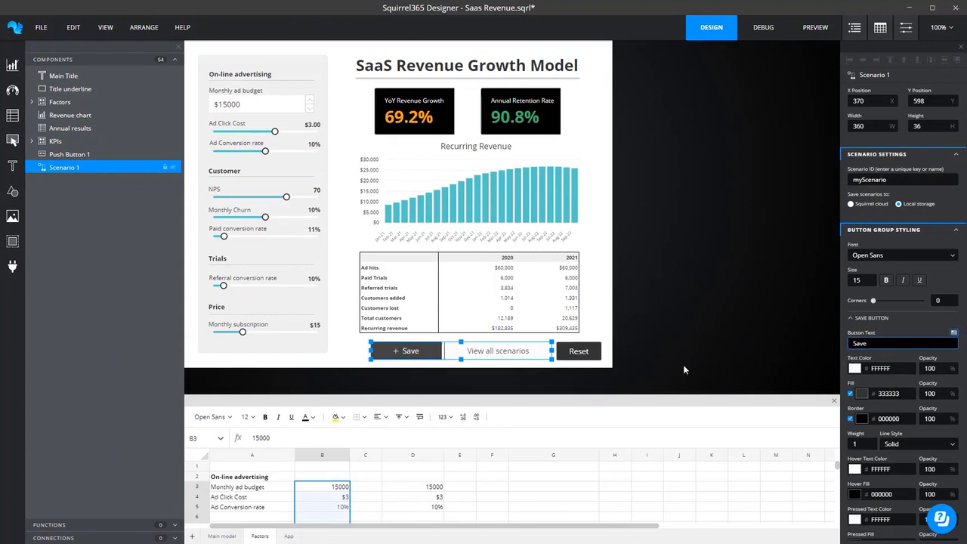
# Set the Scenario component's load button text to "Load".
pyautogui.click(499, 354)
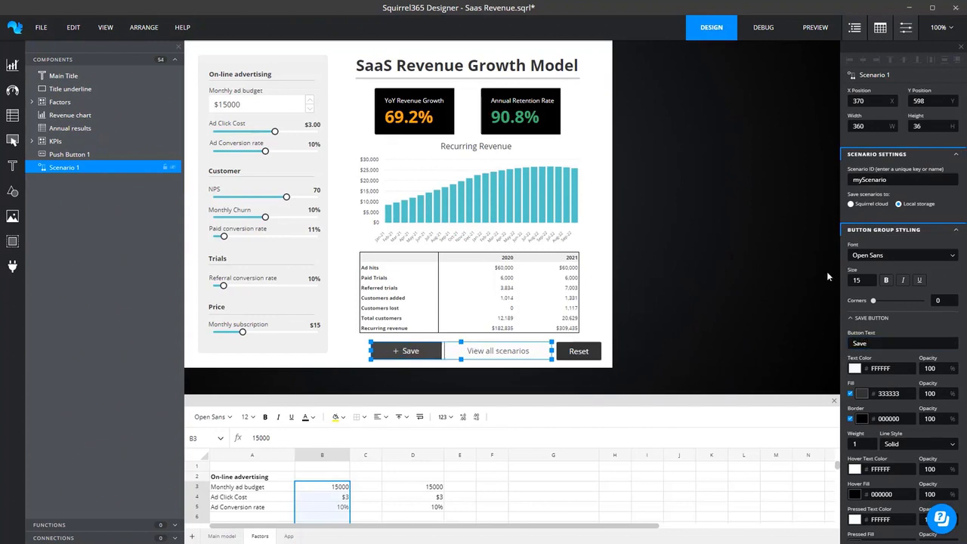
pyautogui.click(869, 318)
pyautogui.click(871, 330)
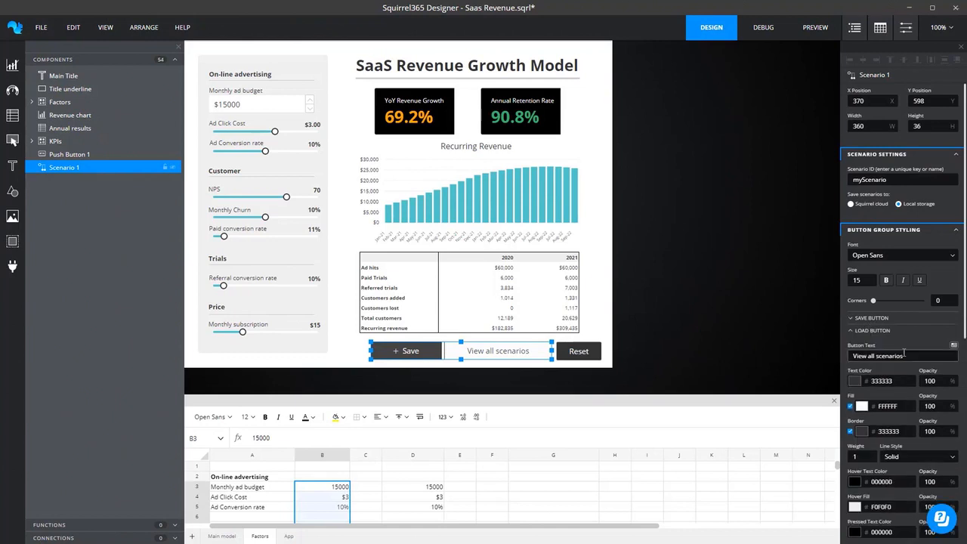
pyautogui.tripleClick(874, 356)
pyautogui.write('Load')
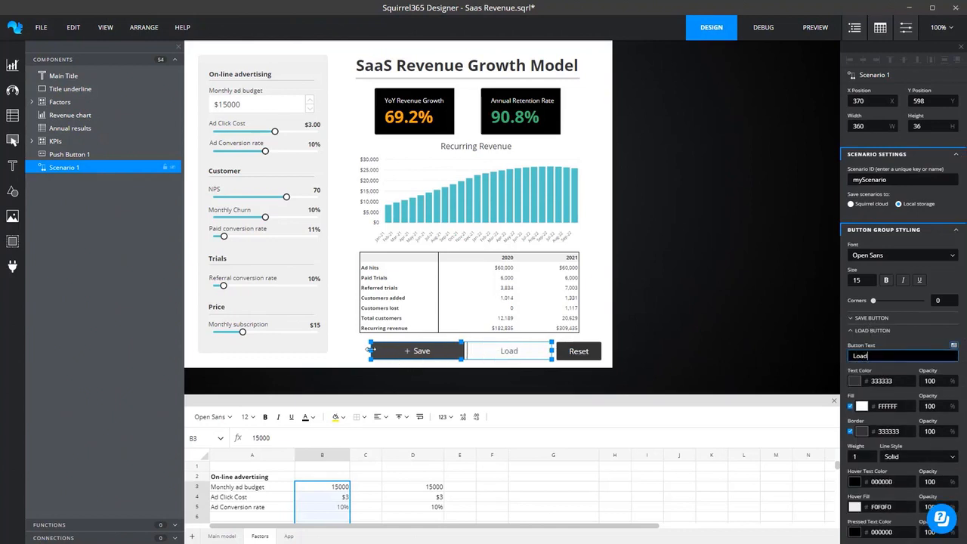
# Narrow the Scenario component from its outer edge to a width of about 238 and nudge it toward the Reset button.
pyautogui.moveTo(370, 350); pyautogui.dragTo(433, 351)
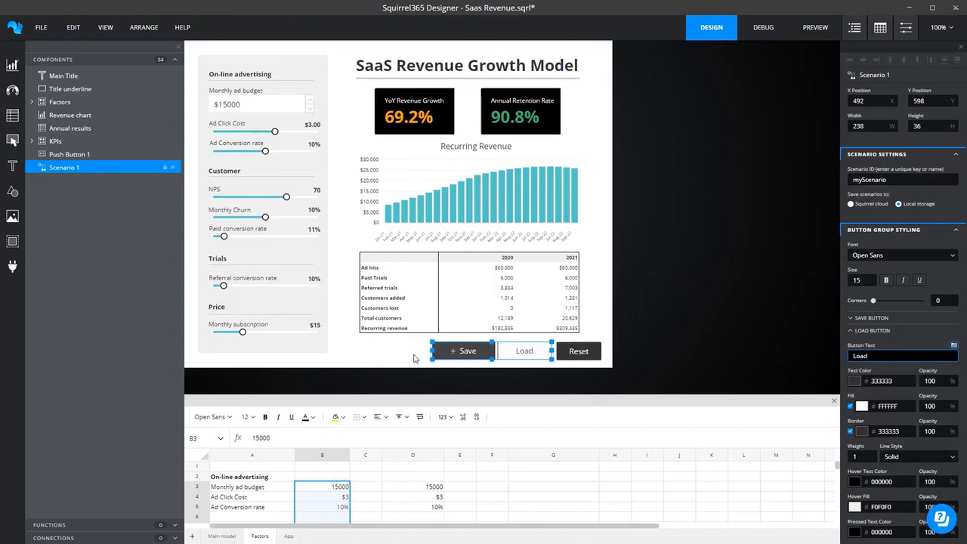
pyautogui.click(415, 358)
pyautogui.click(466, 354)
pyautogui.press('Right')
# Align the Scenario component vertically with the Reset button and narrow it to a width of about 214.
pyautogui.click(567, 354)
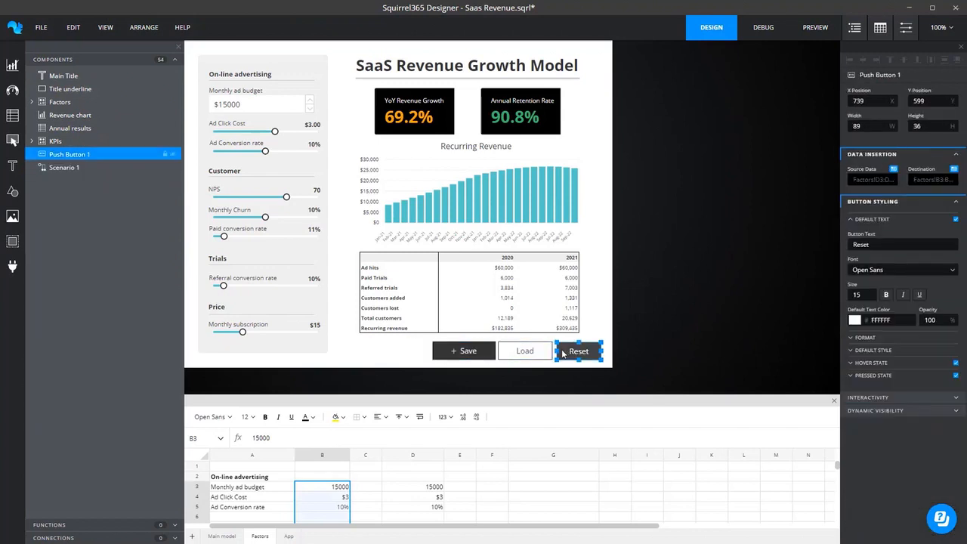
pyautogui.keyDown('shift'); pyautogui.click(525, 352); pyautogui.keyUp('shift')
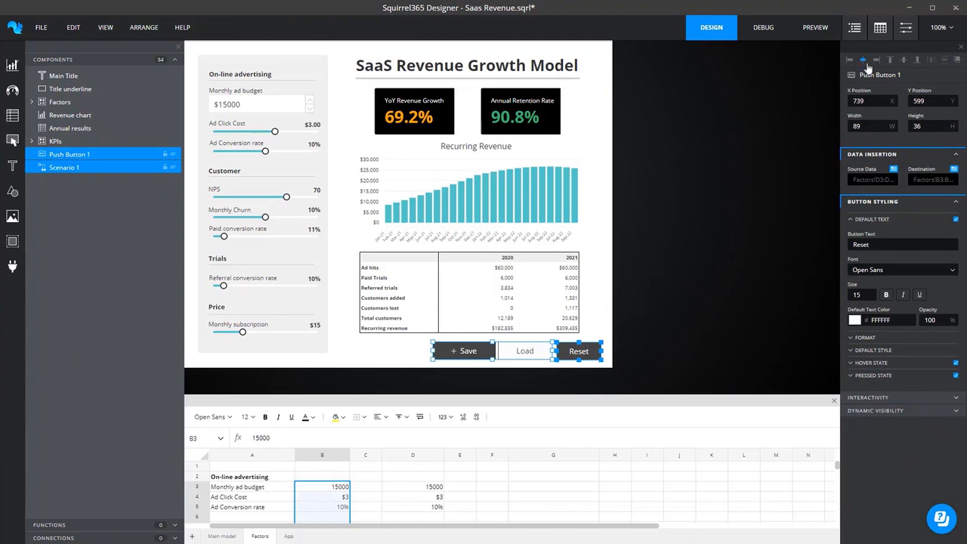
pyautogui.click(901, 66)
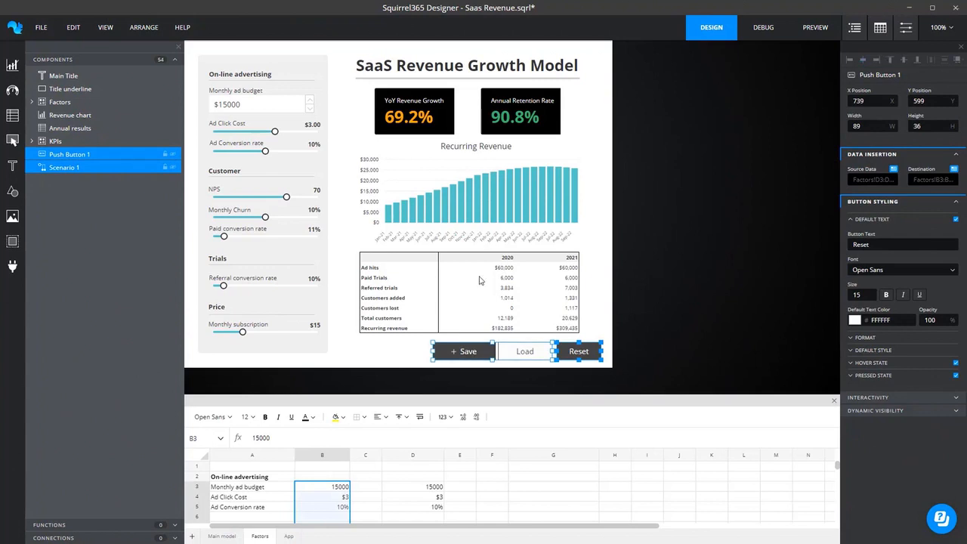
pyautogui.click(381, 357)
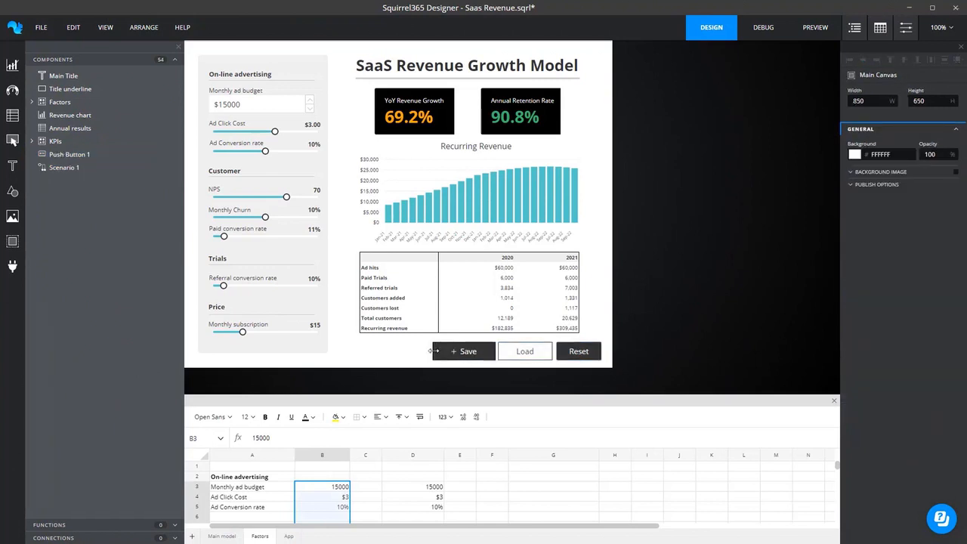
pyautogui.moveTo(435, 350); pyautogui.dragTo(446, 351)
pyautogui.click(408, 358)
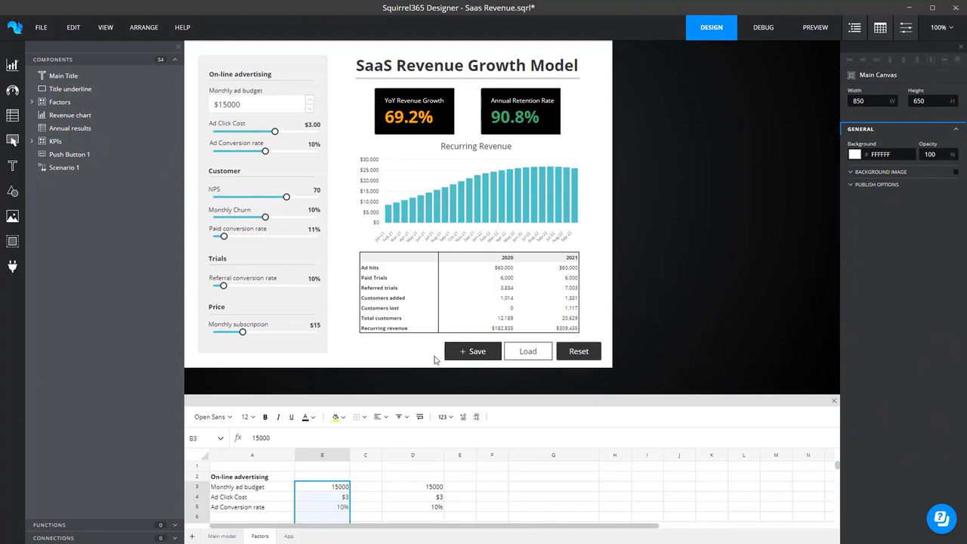
# Preview the model and save its current inputs as a scenario named "First local".
pyautogui.click(814, 34)
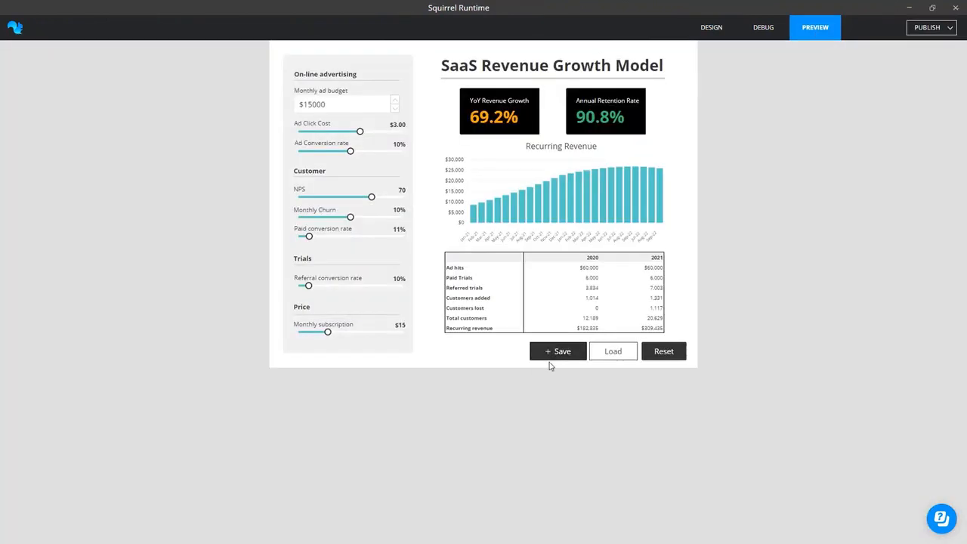
pyautogui.click(557, 353)
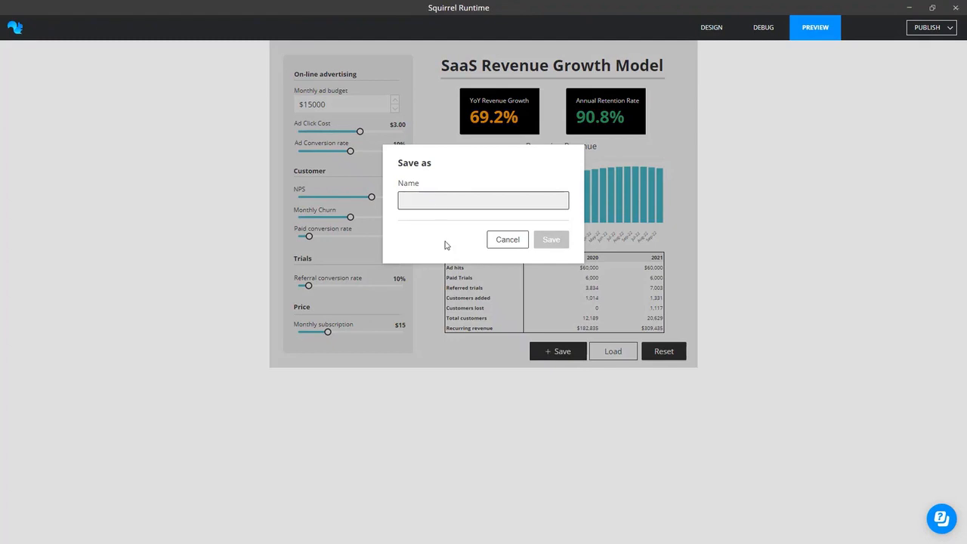
pyautogui.write('First local')
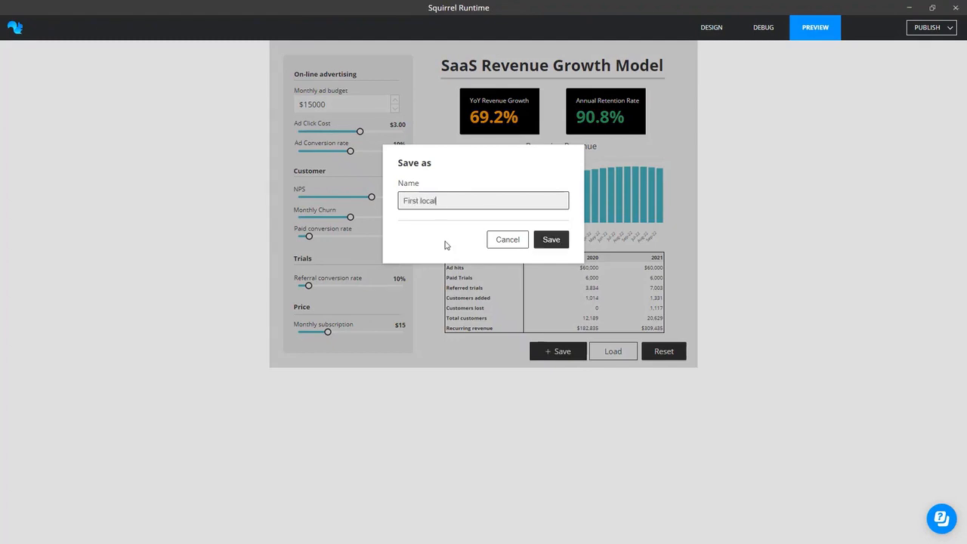
pyautogui.click(556, 240)
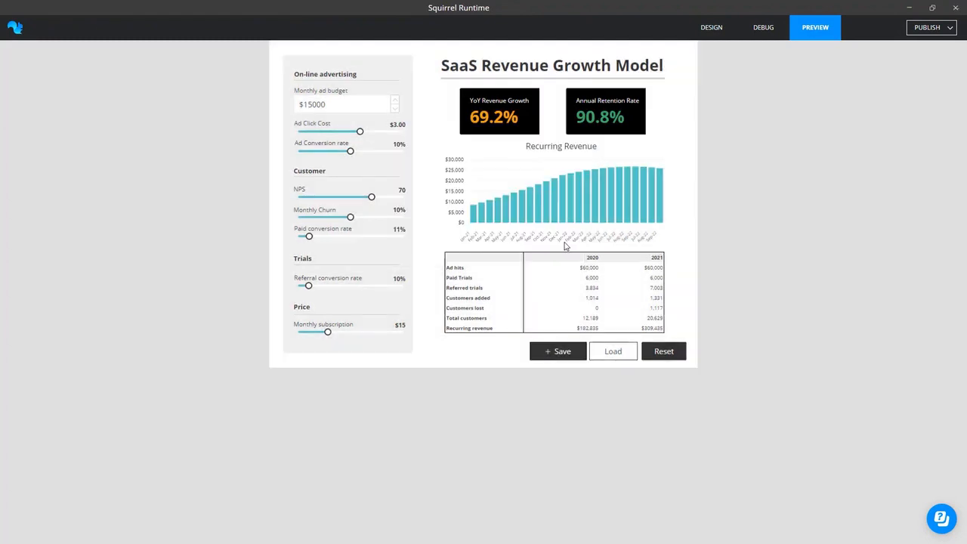
# Delete the saved scenarios "hhh" and "sss", and leave the saved items list without loading anything.
pyautogui.click(613, 353)
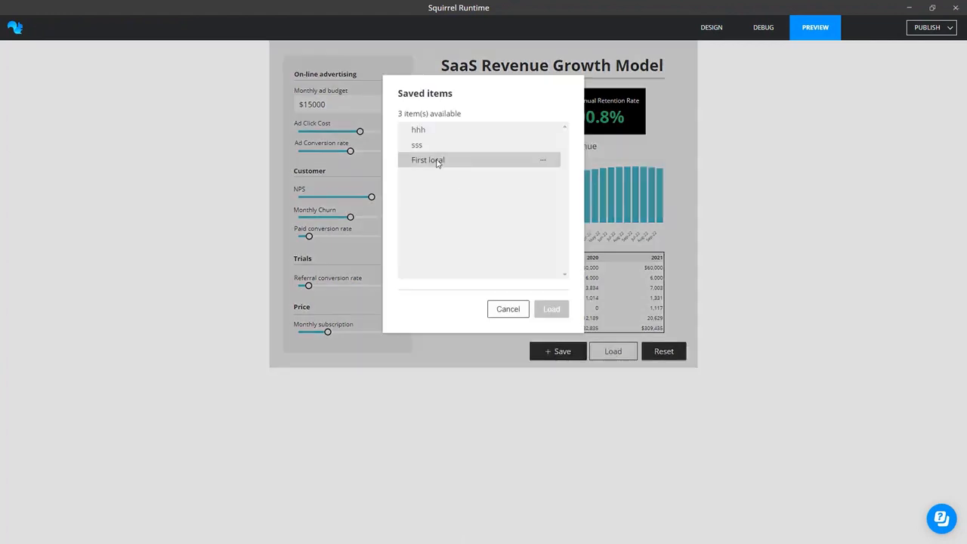
pyautogui.click(543, 130)
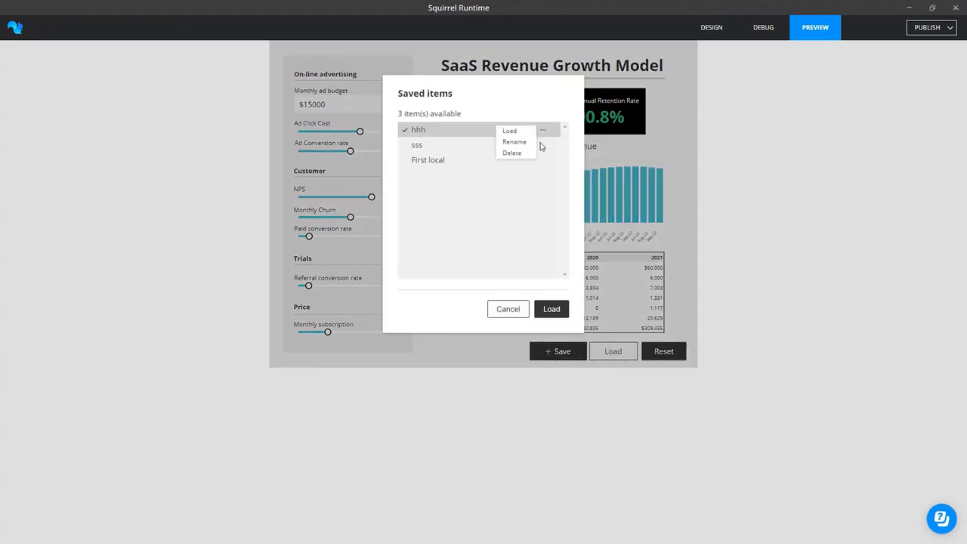
pyautogui.click(519, 154)
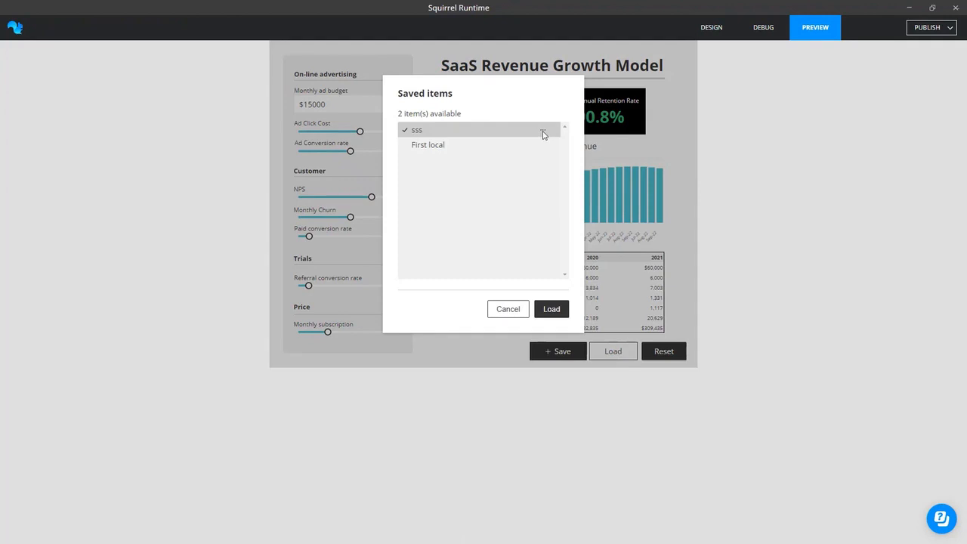
pyautogui.click(542, 132)
pyautogui.click(519, 155)
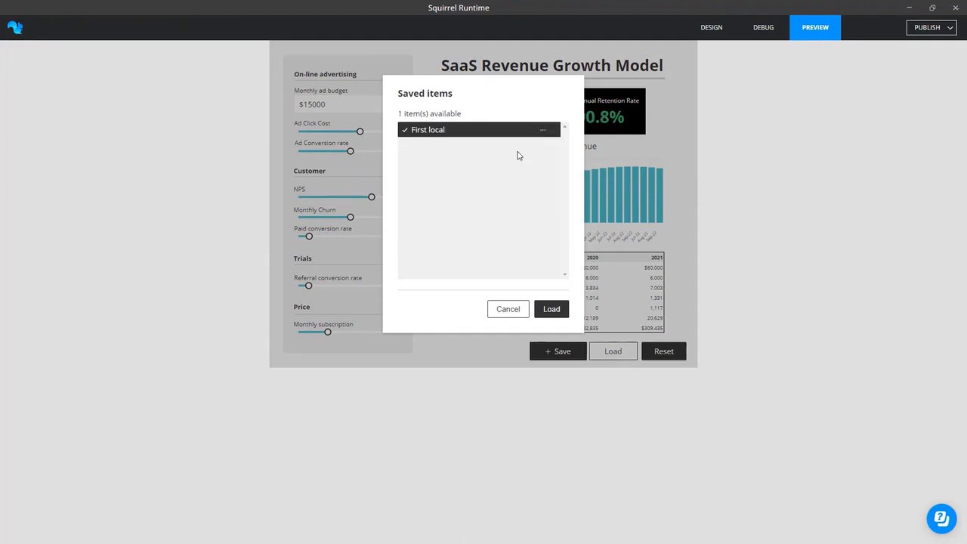
pyautogui.click(505, 310)
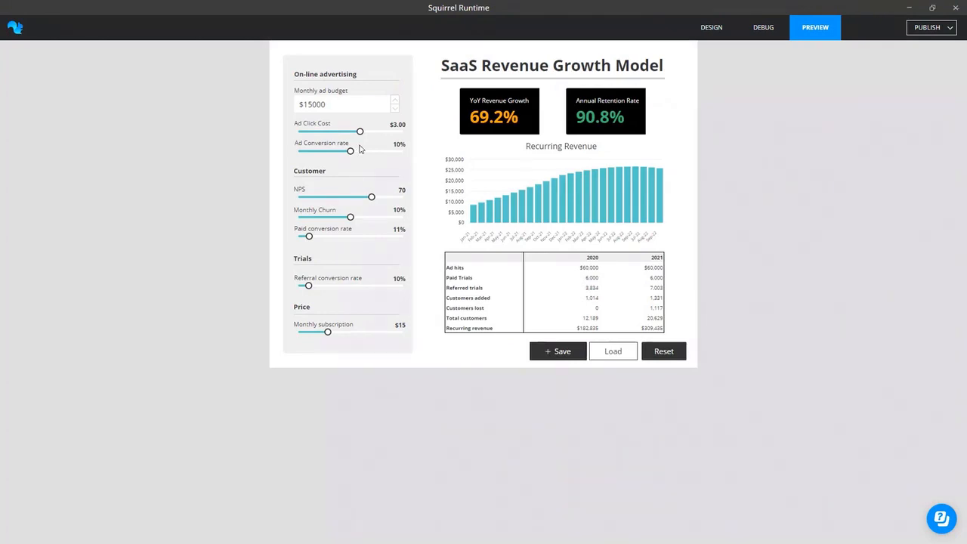
# Lower the previewed model's Ad Click Cost to $0.64 and load the "First local" scenario.
pyautogui.moveTo(360, 135)
pyautogui.moveTo(360, 132); pyautogui.dragTo(309, 132)
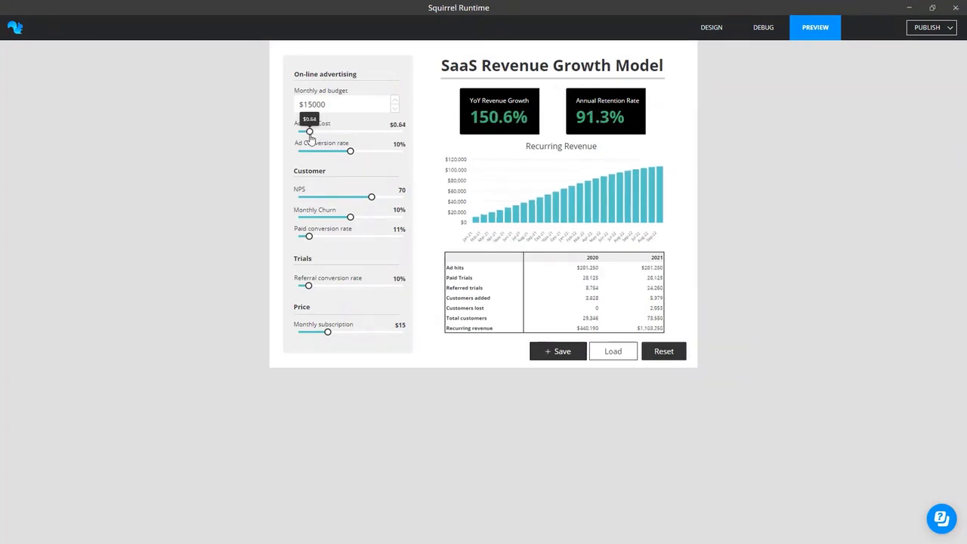
pyautogui.click(612, 354)
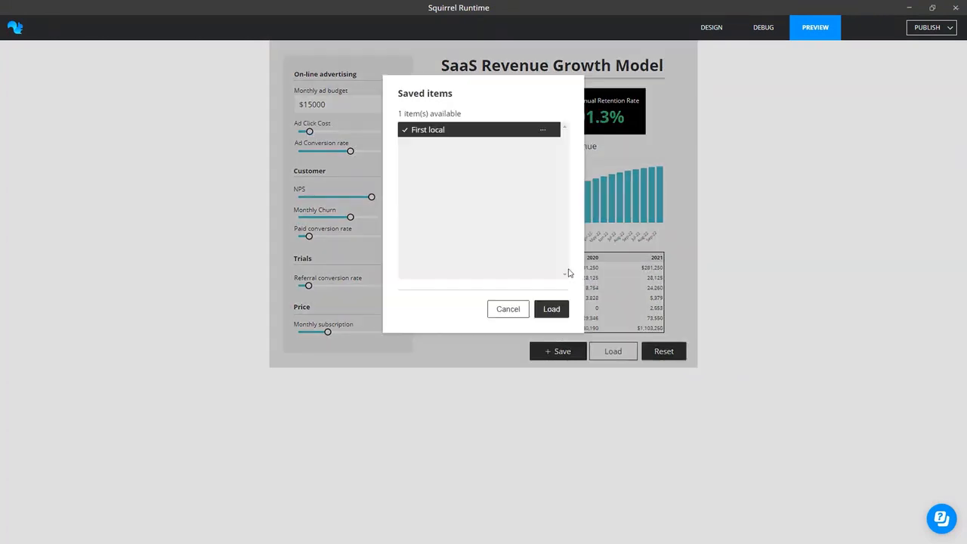
pyautogui.click(552, 311)
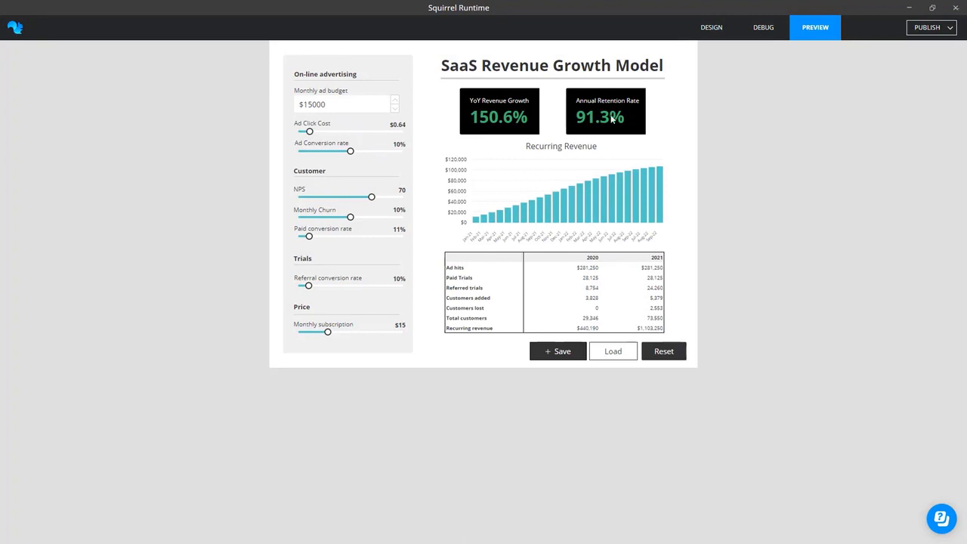
# Return to the design and set the Scenario component's range to save to Factors!A2:B20.
pyautogui.click(711, 33)
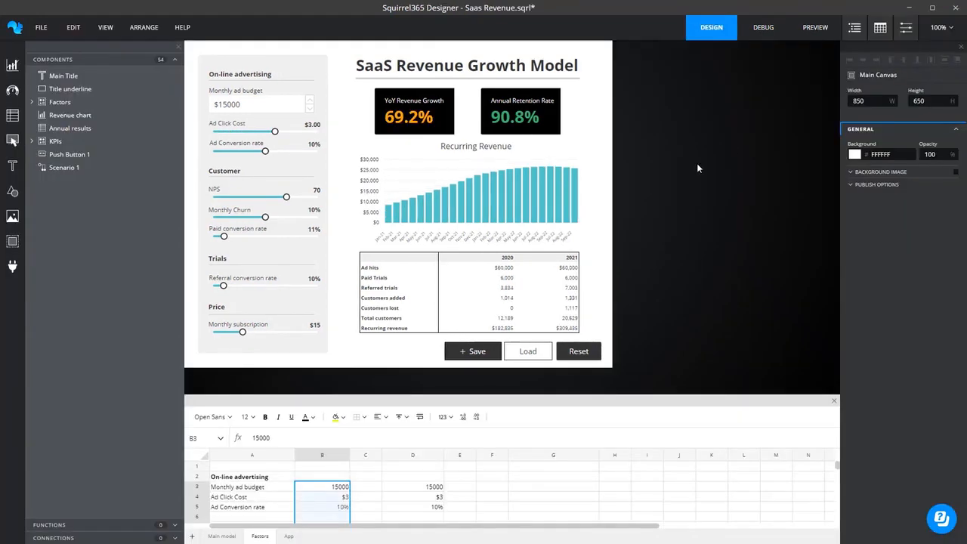
pyautogui.click(516, 361)
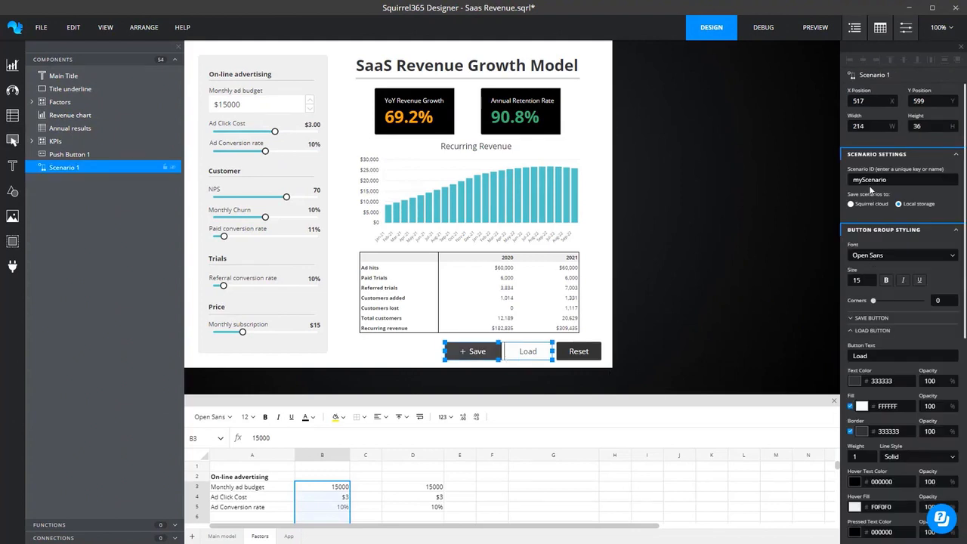
pyautogui.click(860, 155)
pyautogui.click(860, 167)
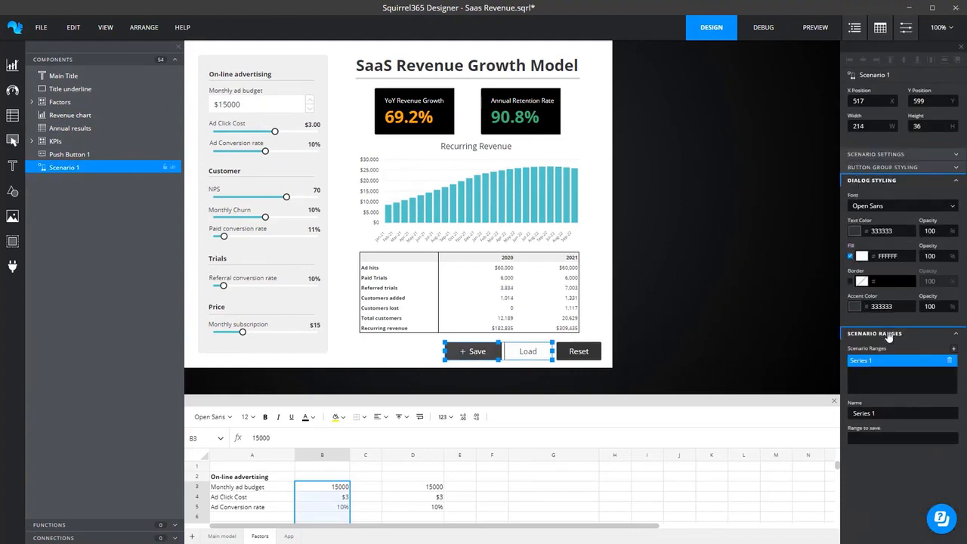
pyautogui.click(871, 181)
pyautogui.click(869, 272)
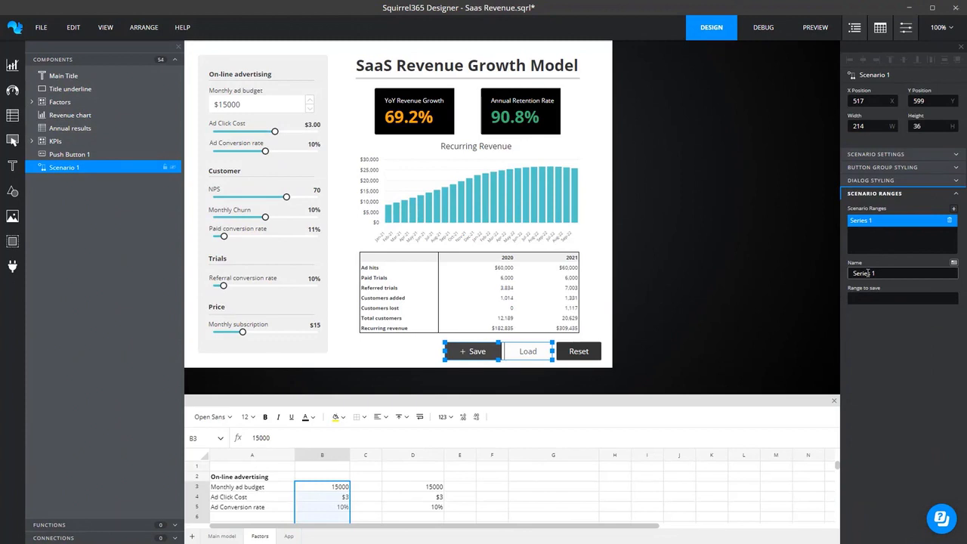
pyautogui.moveTo(954, 289)
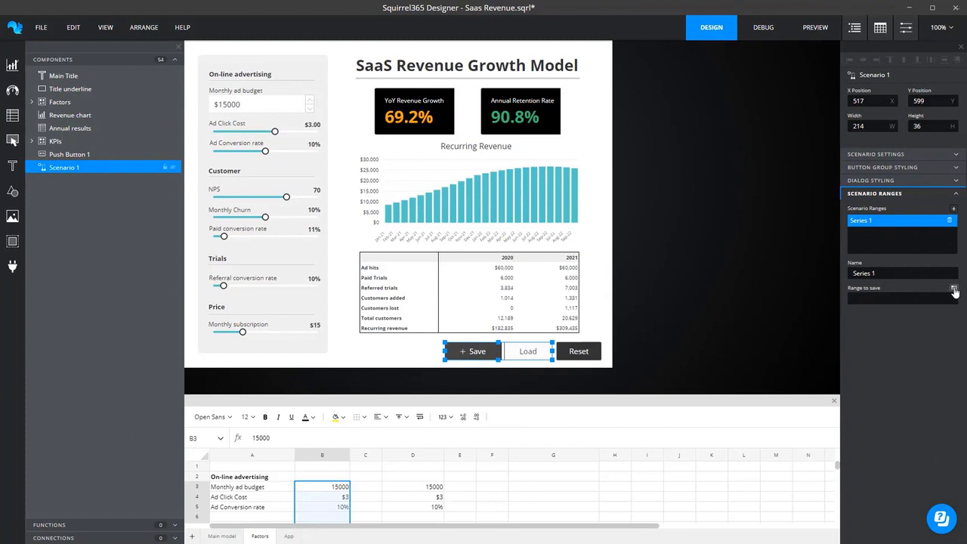
pyautogui.click(954, 291)
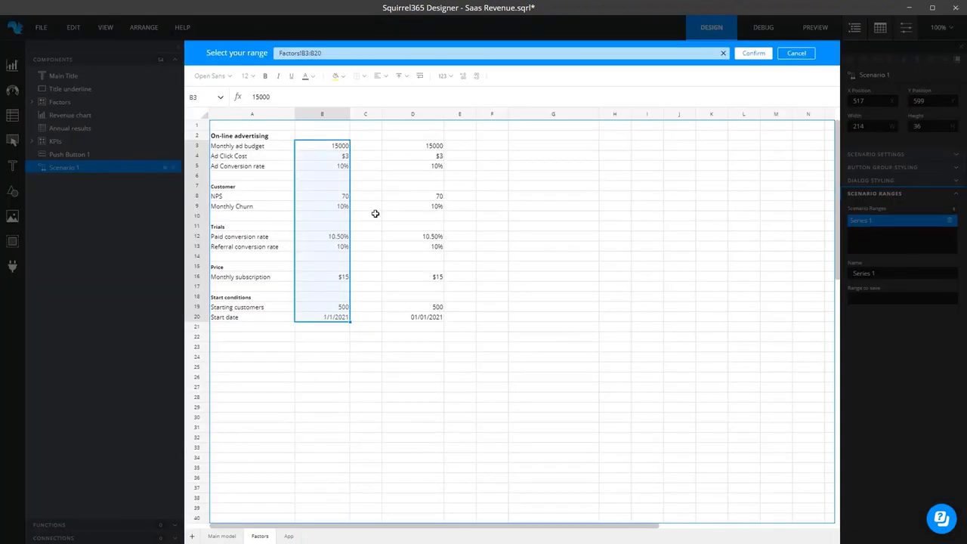
pyautogui.moveTo(252, 137); pyautogui.dragTo(307, 317)
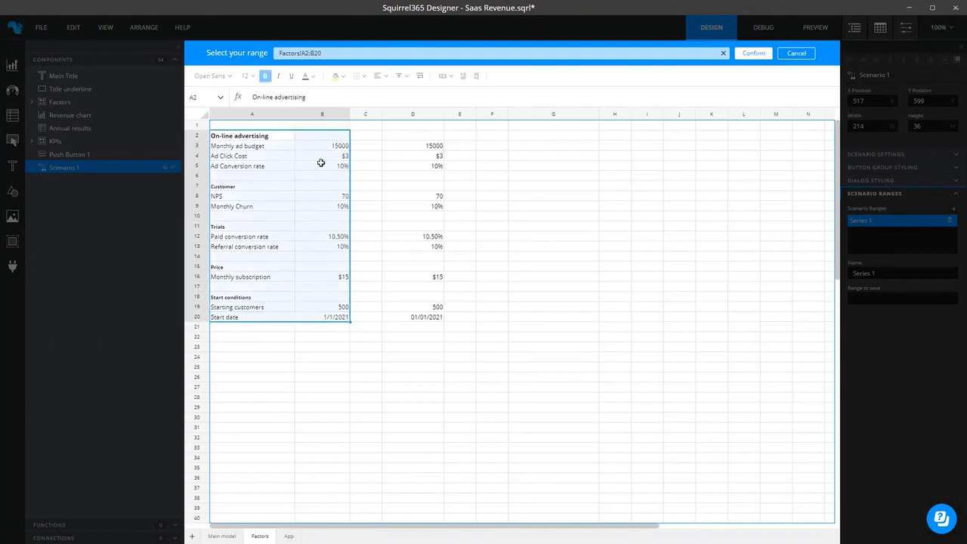
pyautogui.click(753, 53)
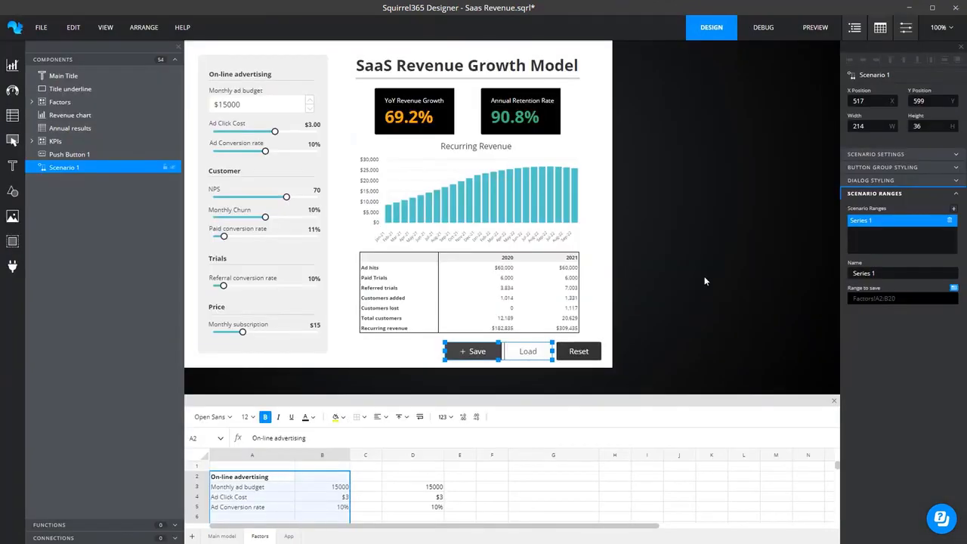
# Preview the model, delete the saved scenario "First local", and leave the saved items list.
pyautogui.click(817, 29)
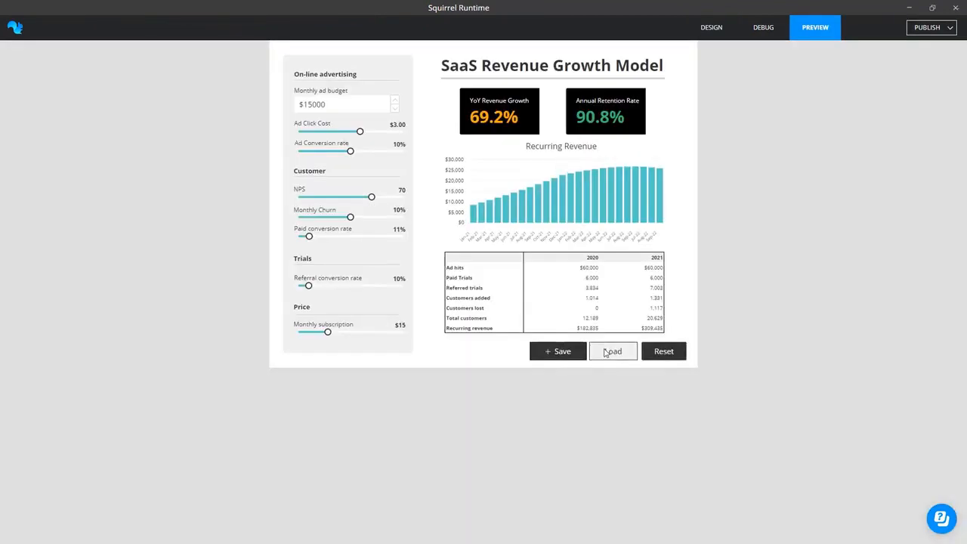
pyautogui.click(611, 352)
pyautogui.click(544, 130)
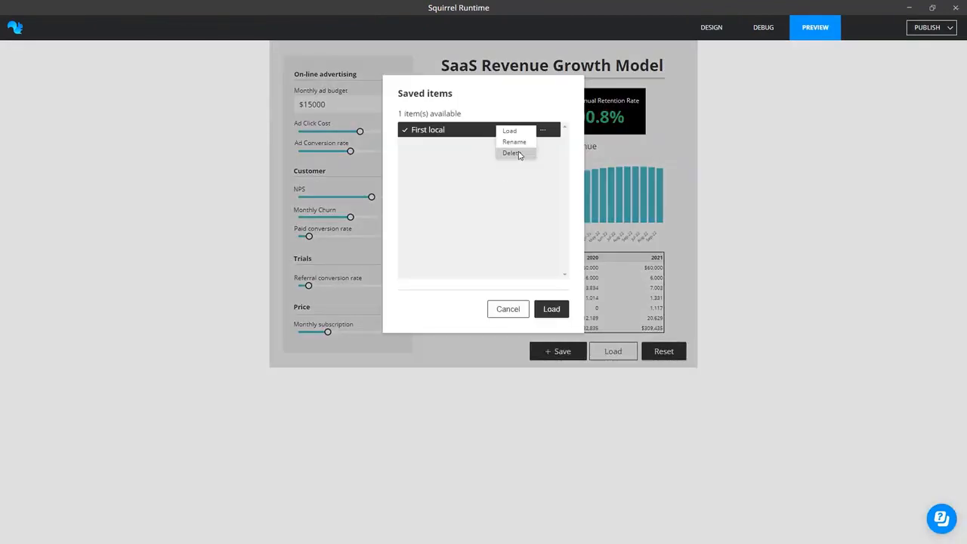
pyautogui.click(518, 154)
pyautogui.click(514, 313)
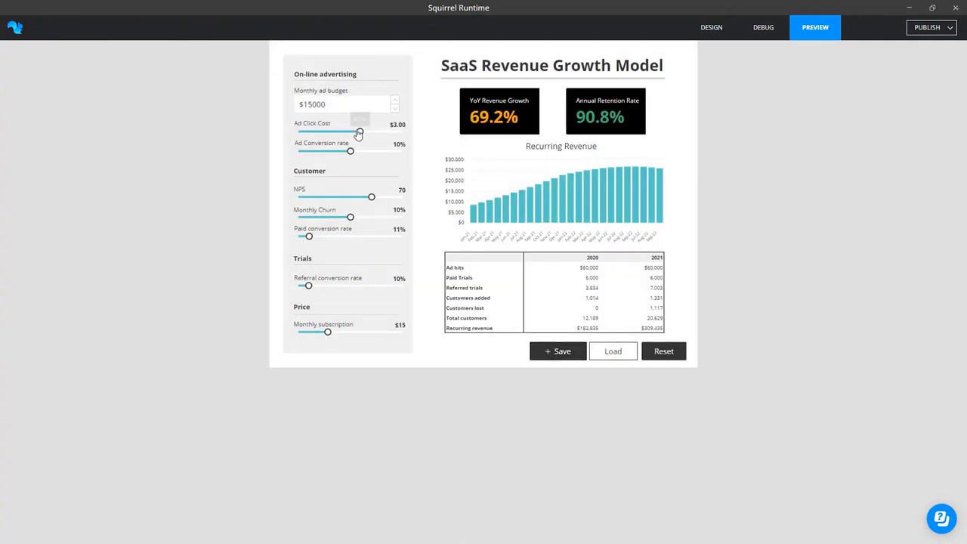
# Lower the Ad Click Cost to $0.78 and save the inputs as a scenario named "First local".
pyautogui.moveTo(359, 132); pyautogui.dragTo(313, 133)
pyautogui.click(563, 352)
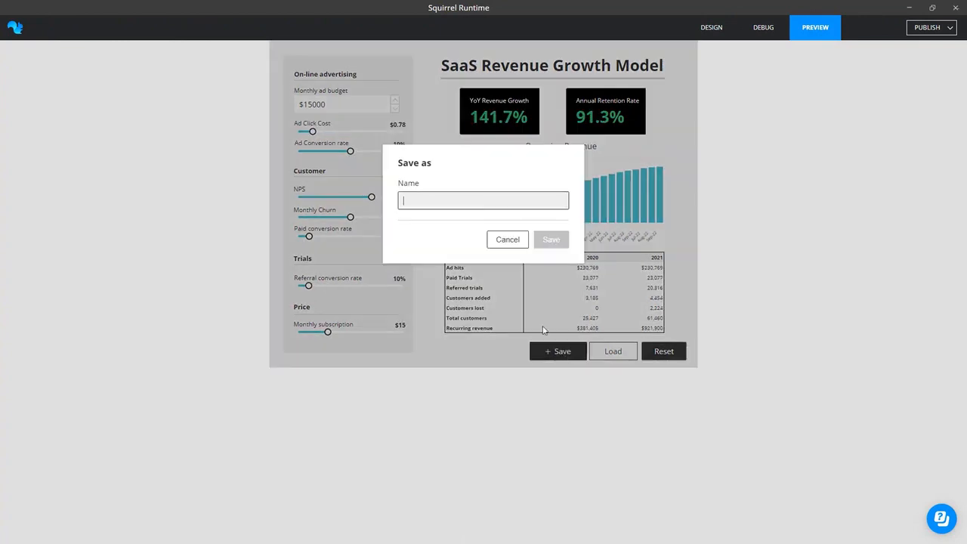
pyautogui.write('First loc')
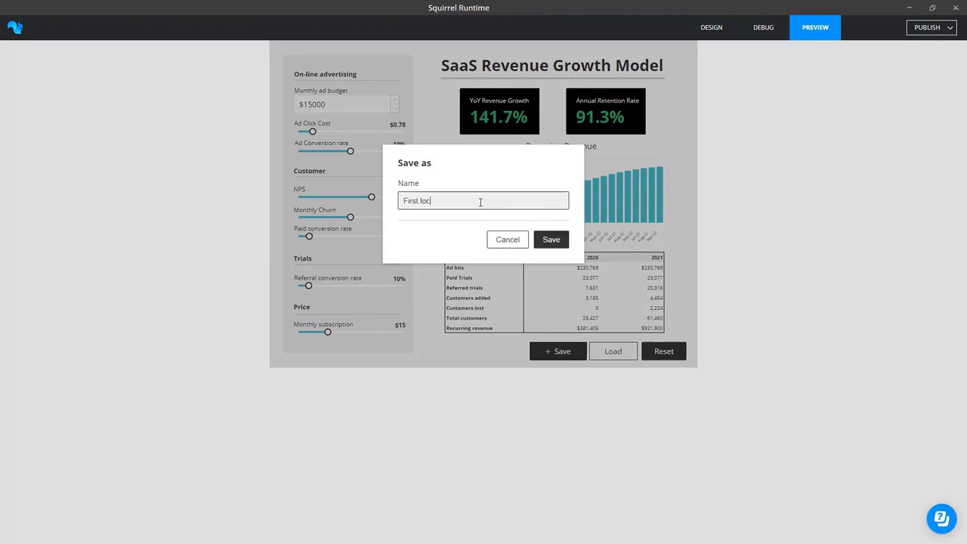
pyautogui.write('al')
pyautogui.click(557, 240)
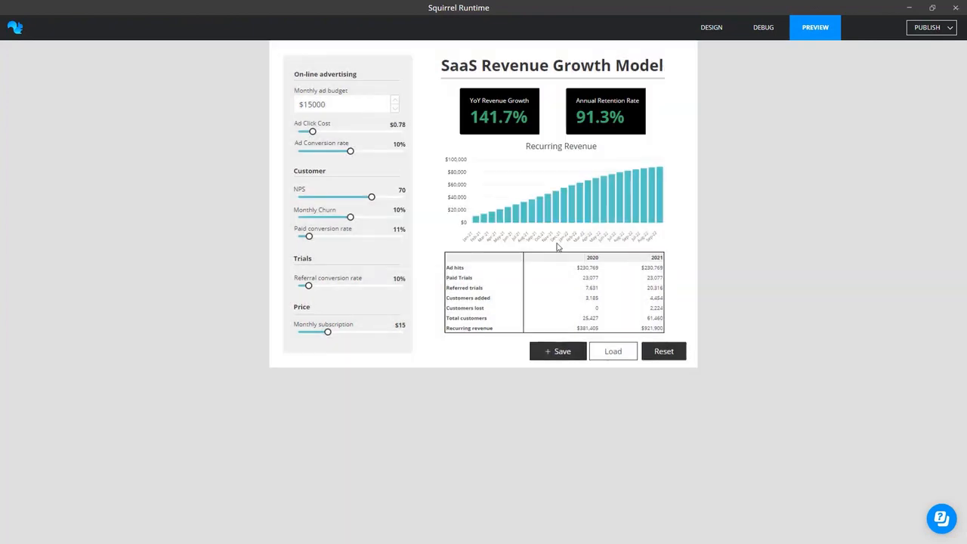
# Reset the model inputs and load the "First local" scenario.
pyautogui.click(665, 353)
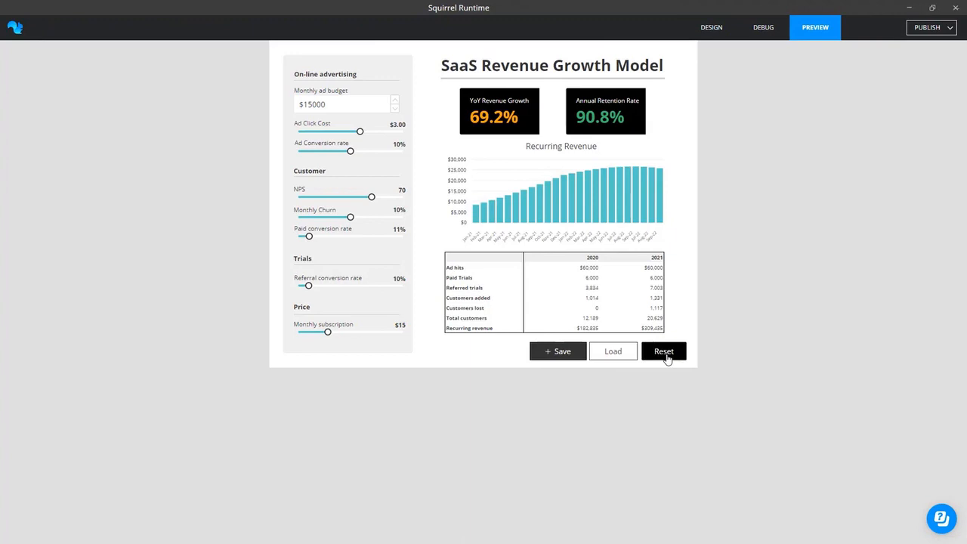
pyautogui.click(610, 353)
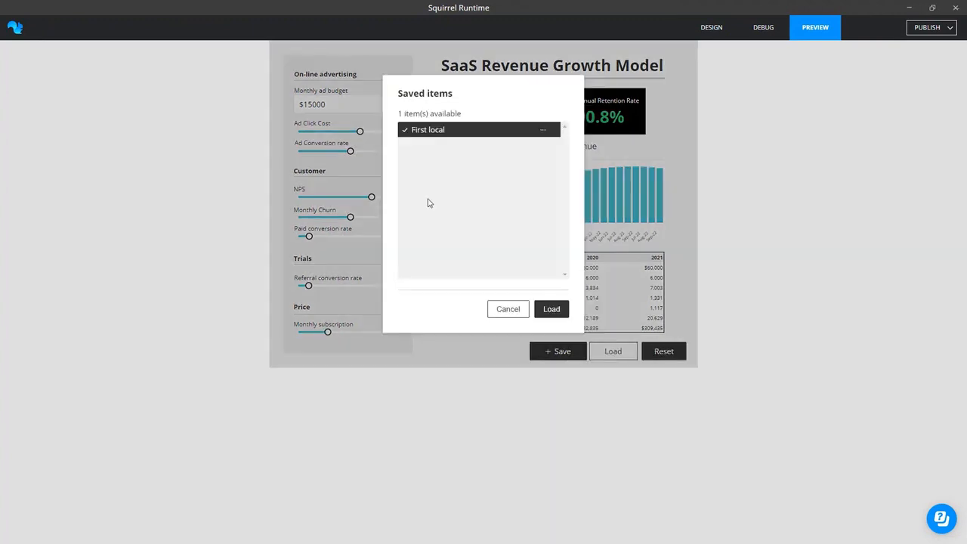
pyautogui.click(543, 311)
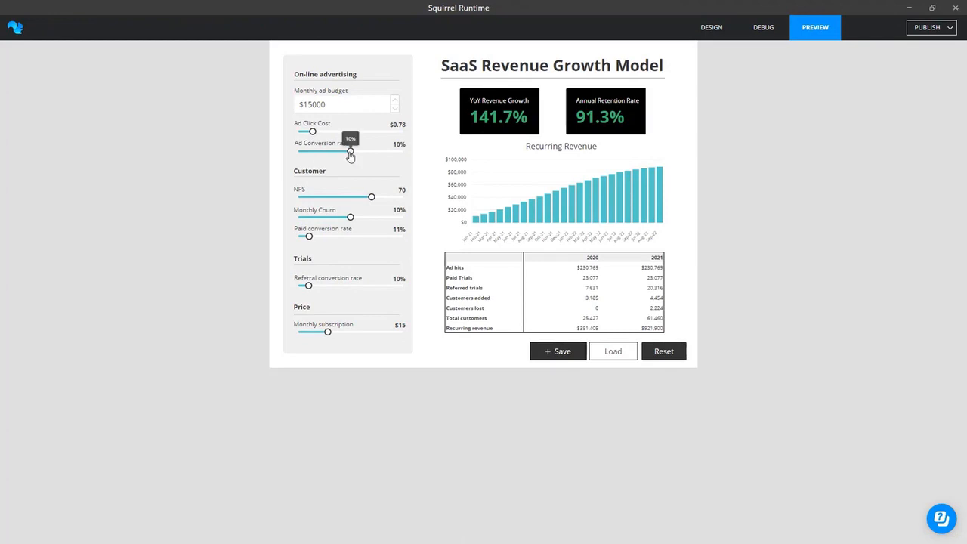
# Set Ad Click Cost to $0.10, Ad Conversion rate to 0% and NPS to 0, and save the scenario as "Zreo local".
pyautogui.moveTo(349, 152); pyautogui.dragTo(297, 133)
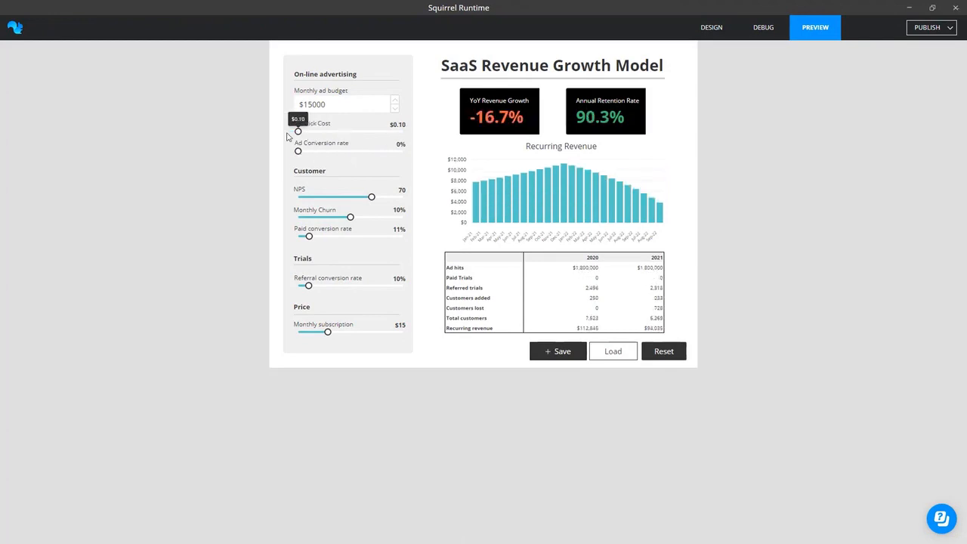
pyautogui.moveTo(371, 198)
pyautogui.moveTo(371, 198); pyautogui.dragTo(297, 197)
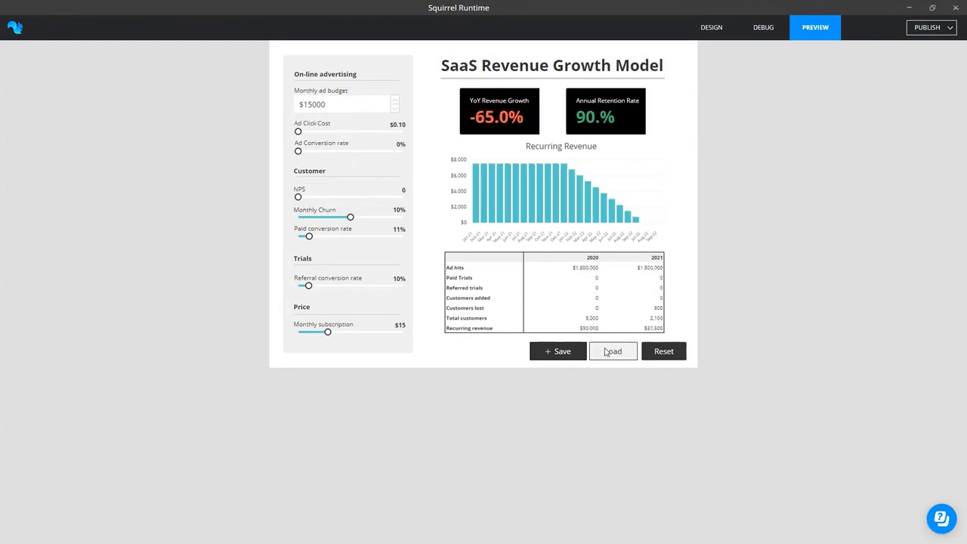
pyautogui.click(563, 351)
pyautogui.press('BackSpace')
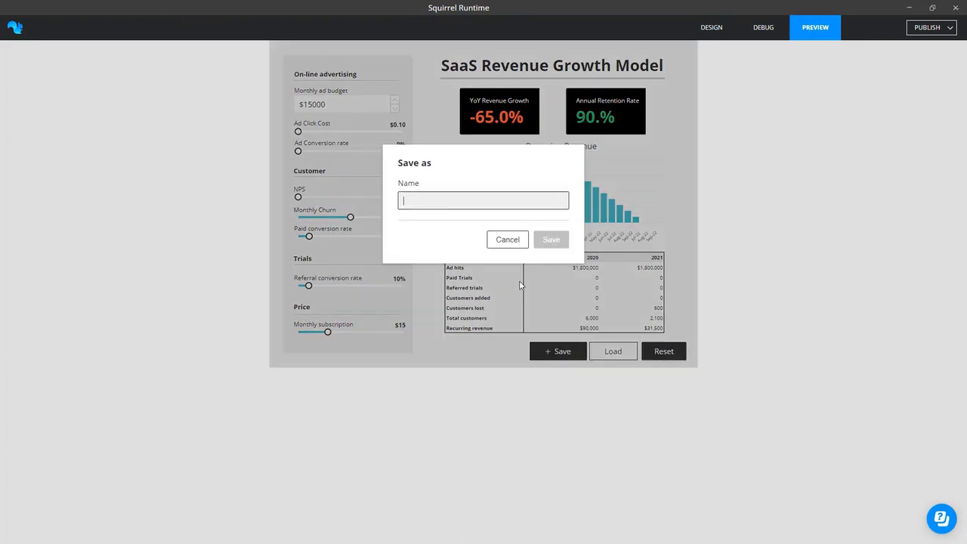
pyautogui.write('Zreo local')
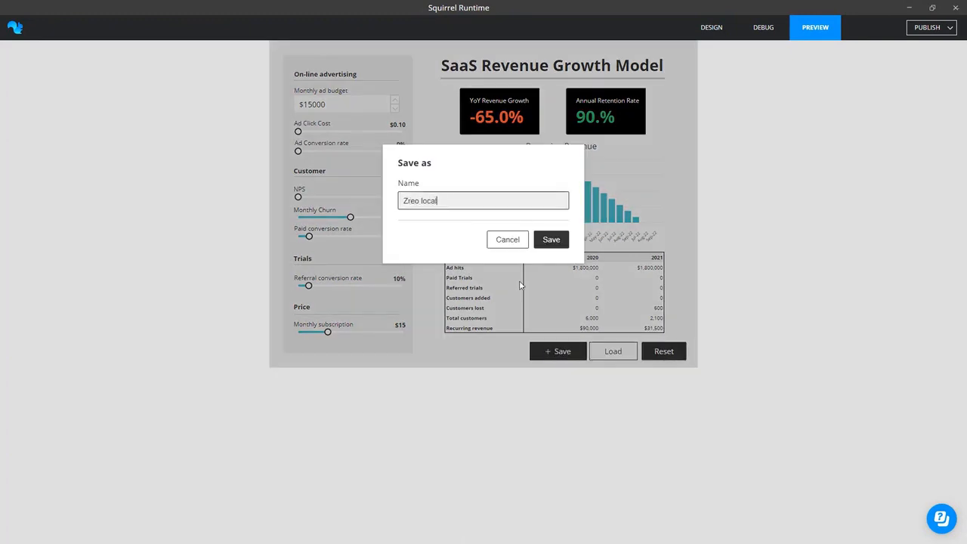
pyautogui.click(551, 239)
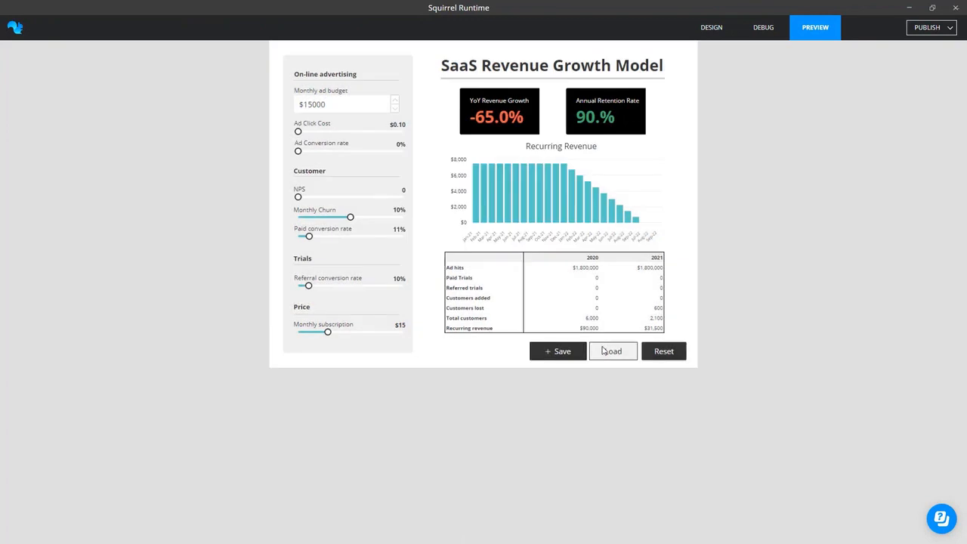
# Reset the model inputs and load the "Zreo local" scenario.
pyautogui.click(665, 358)
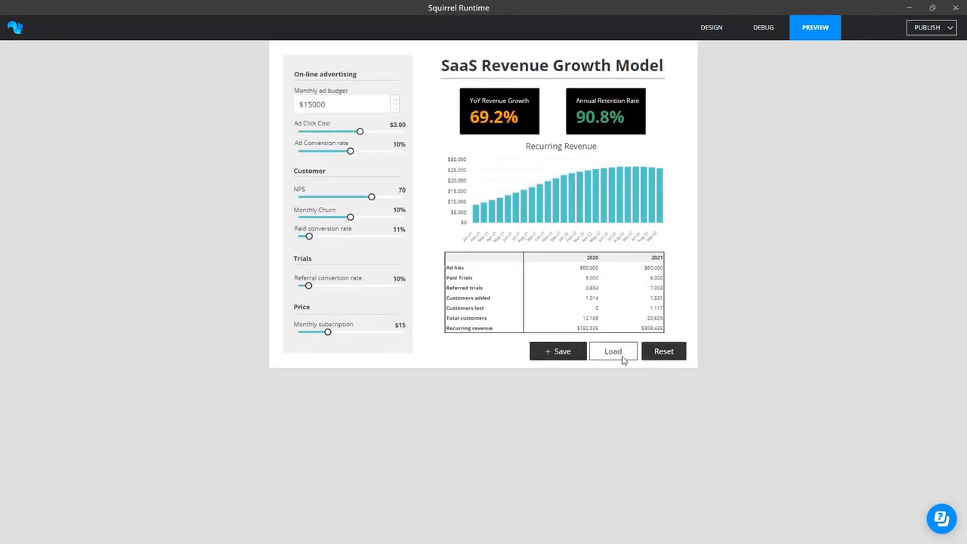
pyautogui.click(623, 361)
pyautogui.click(432, 147)
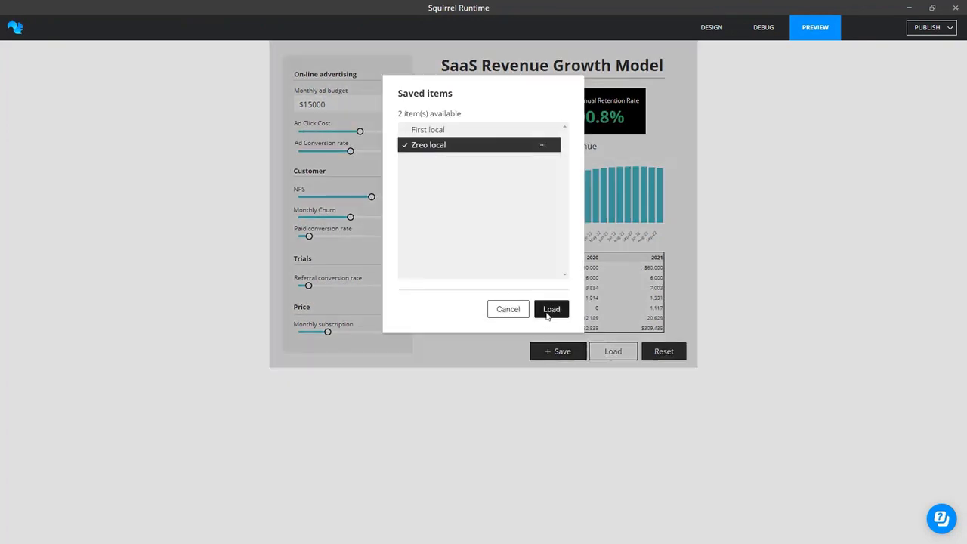
pyautogui.click(551, 310)
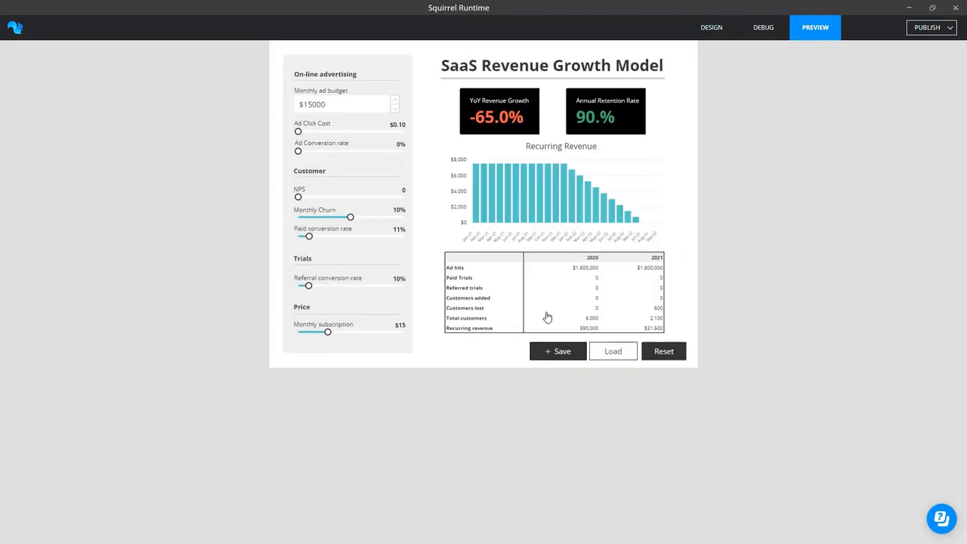
# Return to the design and change the Scenario component's save location to Squirrel cloud.
pyautogui.click(712, 29)
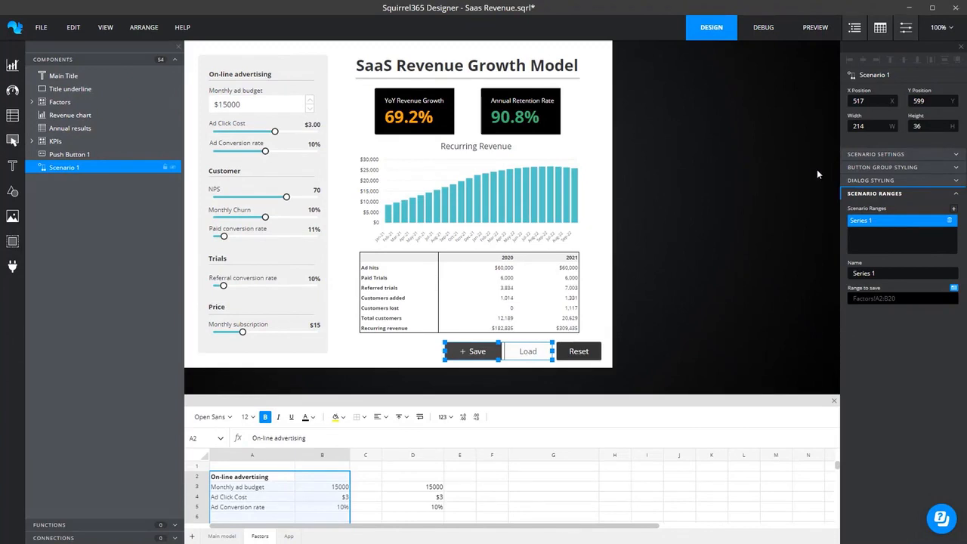
pyautogui.click(863, 155)
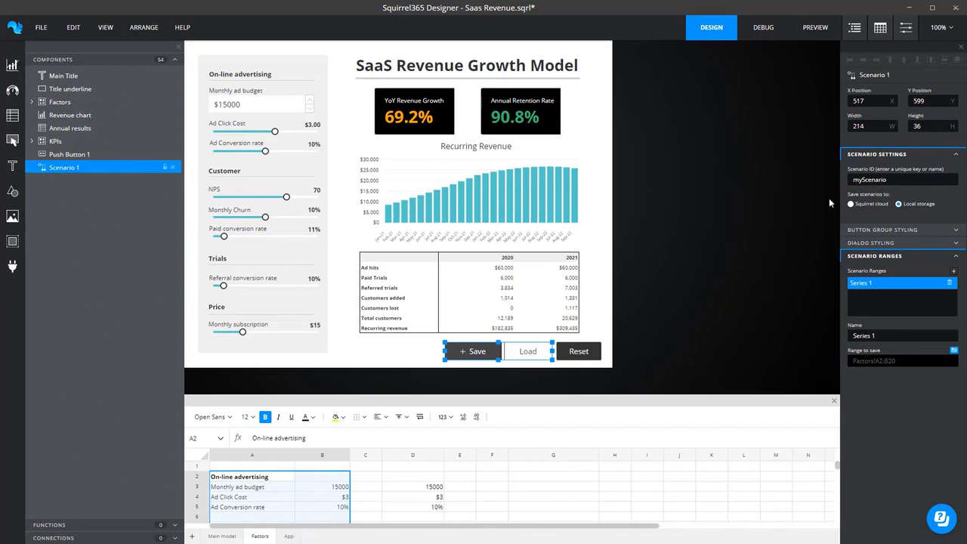
pyautogui.click(851, 204)
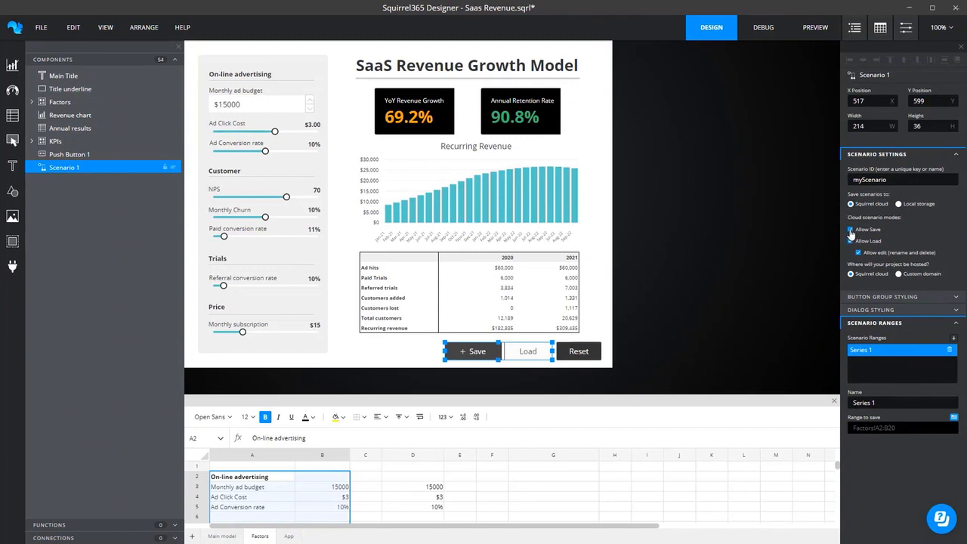
# Try switching the cloud scenario modes Allow Save, Allow Load and Allow edit off and back on.
pyautogui.click(850, 230)
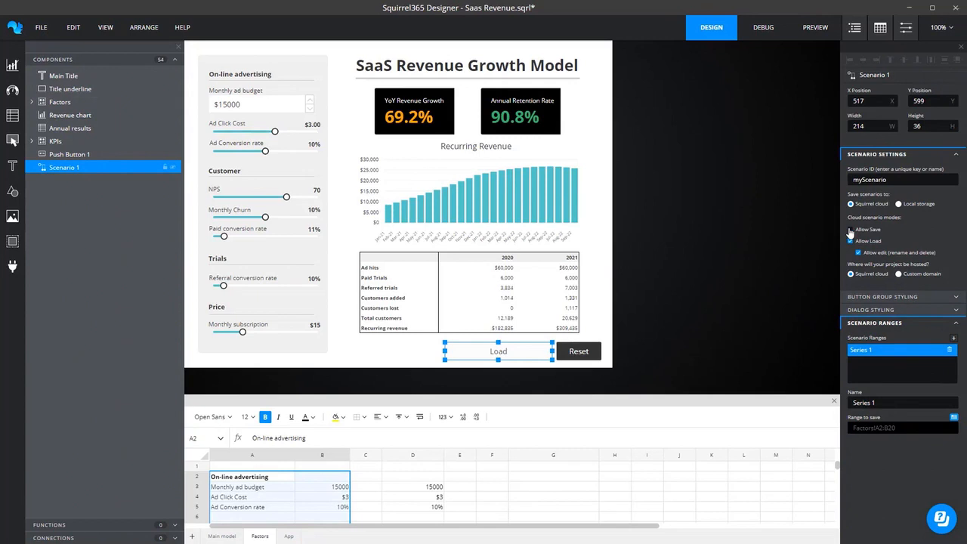
pyautogui.click(850, 230)
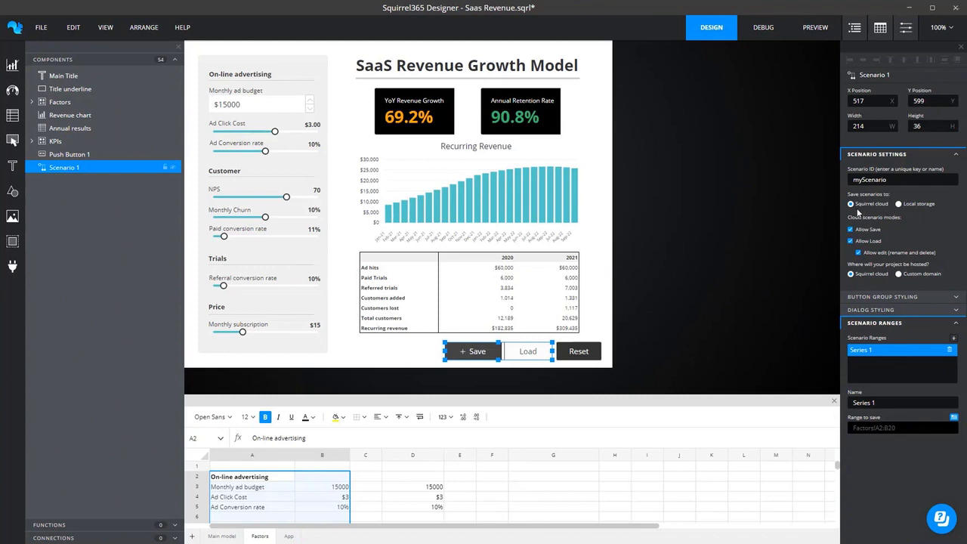
pyautogui.click(850, 229)
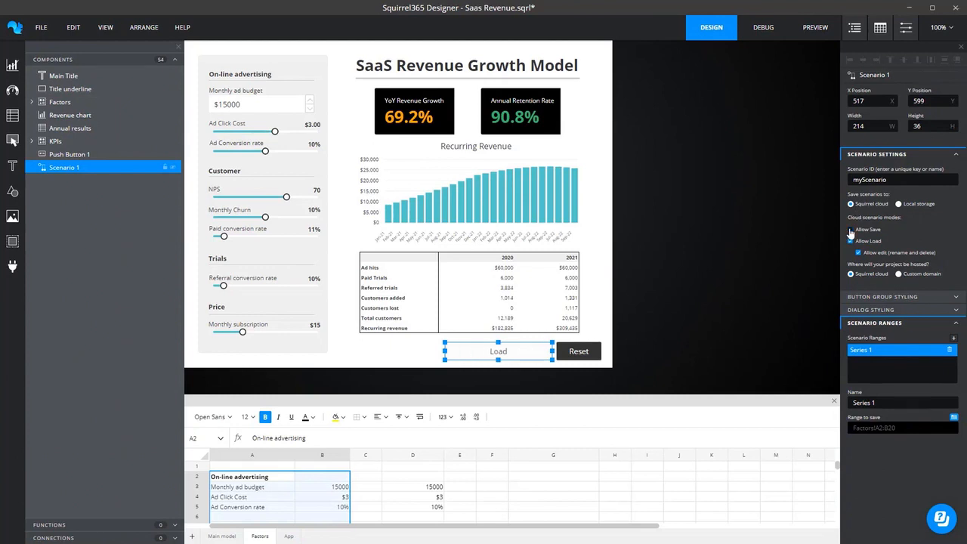
pyautogui.click(850, 230)
pyautogui.click(851, 241)
pyautogui.click(851, 241)
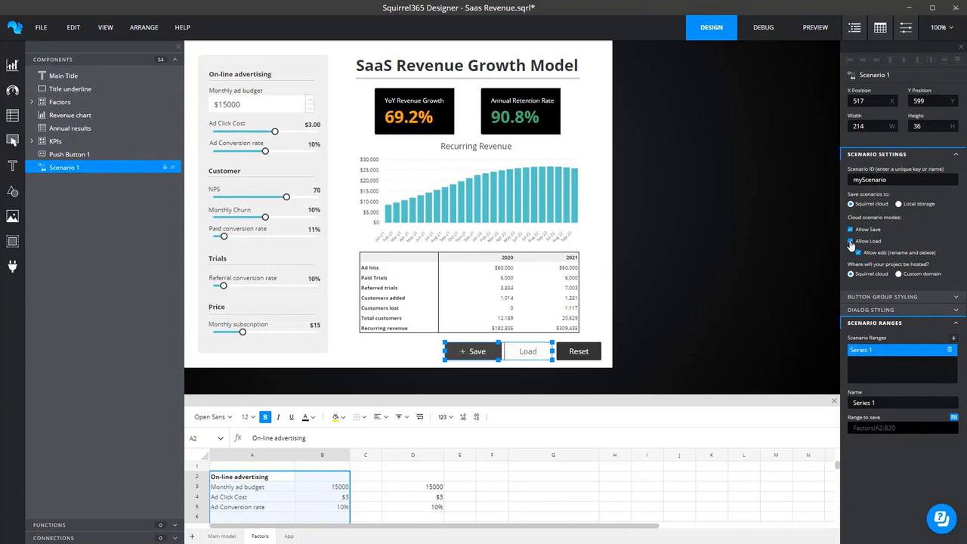
pyautogui.click(850, 230)
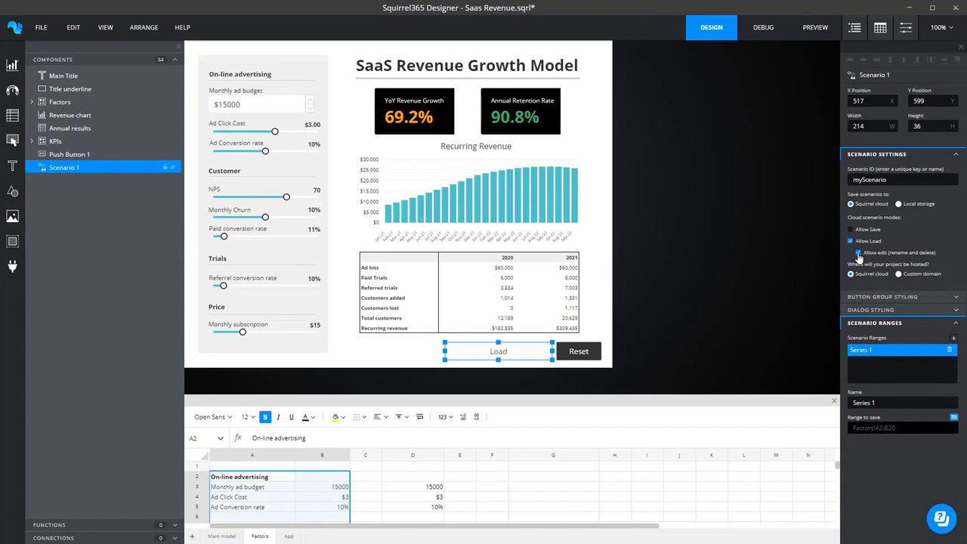
pyautogui.click(858, 255)
pyautogui.click(851, 229)
pyautogui.click(859, 253)
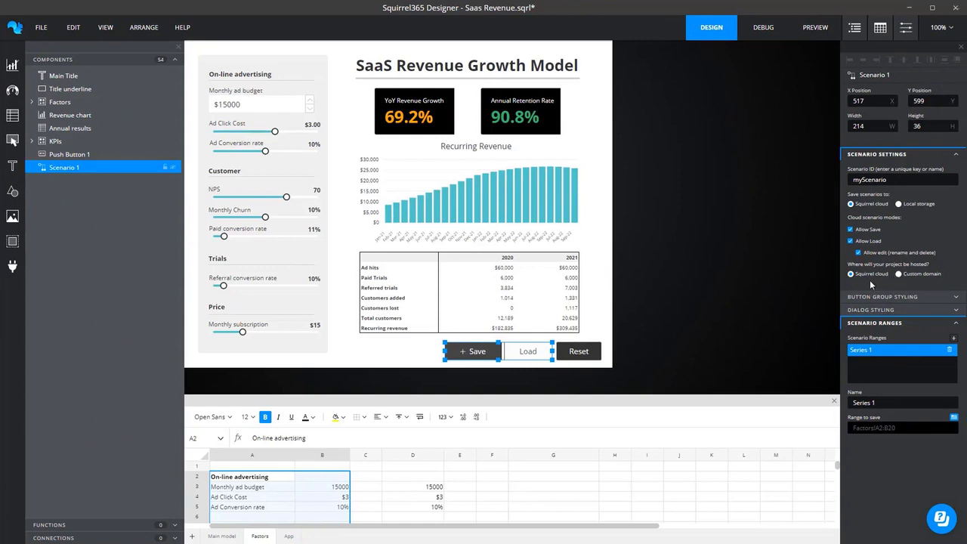
# Check the publishing destinations offered in the project preview and return to the design.
pyautogui.click(815, 27)
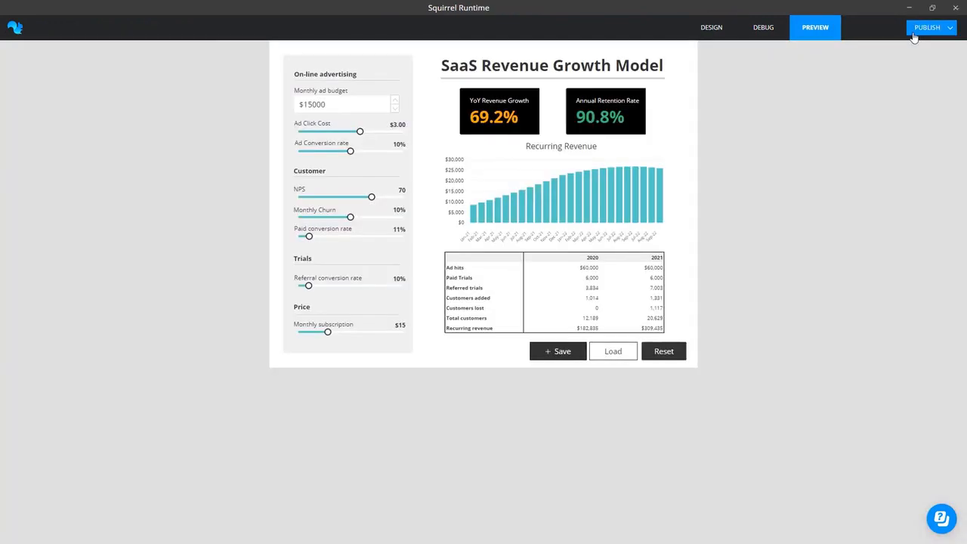
pyautogui.click(913, 34)
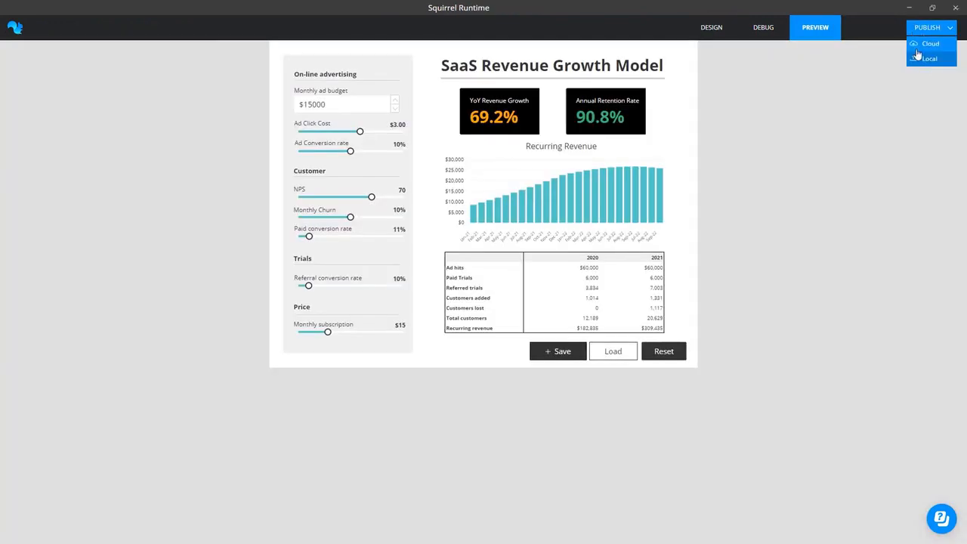
pyautogui.click(708, 33)
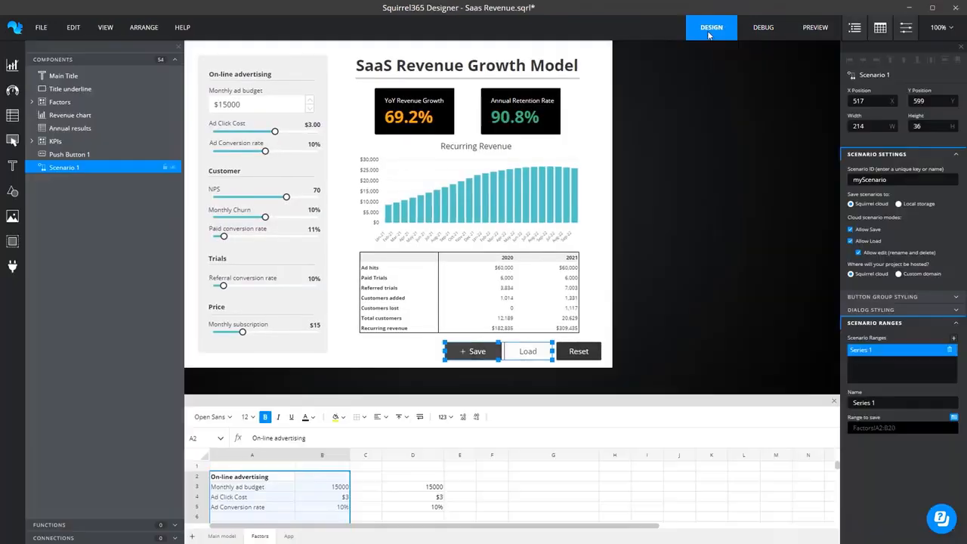
# Switch the project hosting option to Custom domain and back to Squirrel cloud, and set the Scenario ID to "webinar".
pyautogui.click(899, 274)
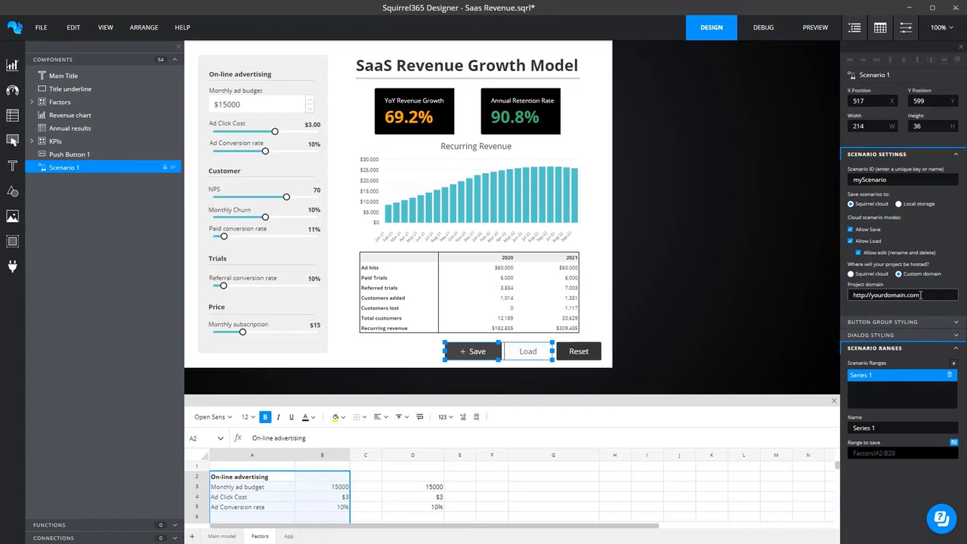
pyautogui.click(850, 274)
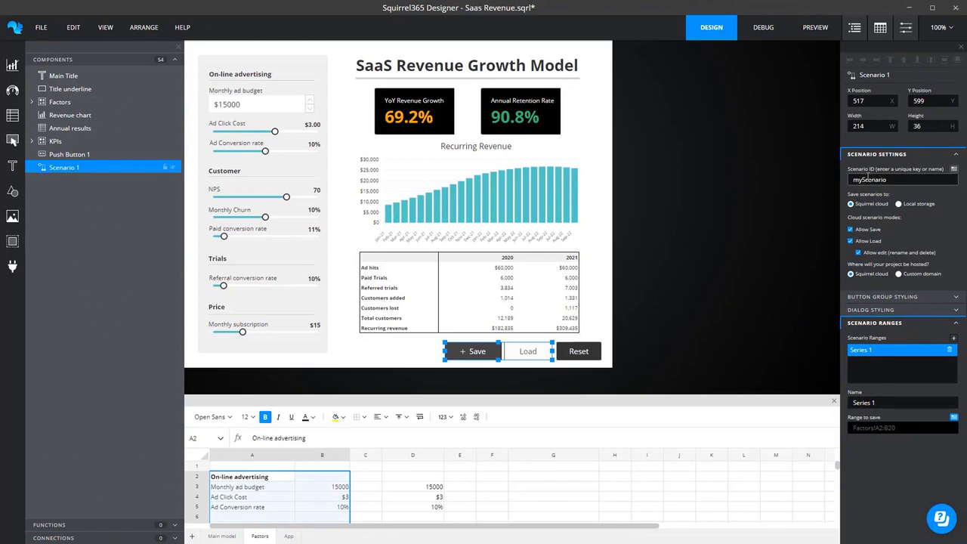
pyautogui.moveTo(889, 181); pyautogui.dragTo(828, 185)
pyautogui.write('webinar')
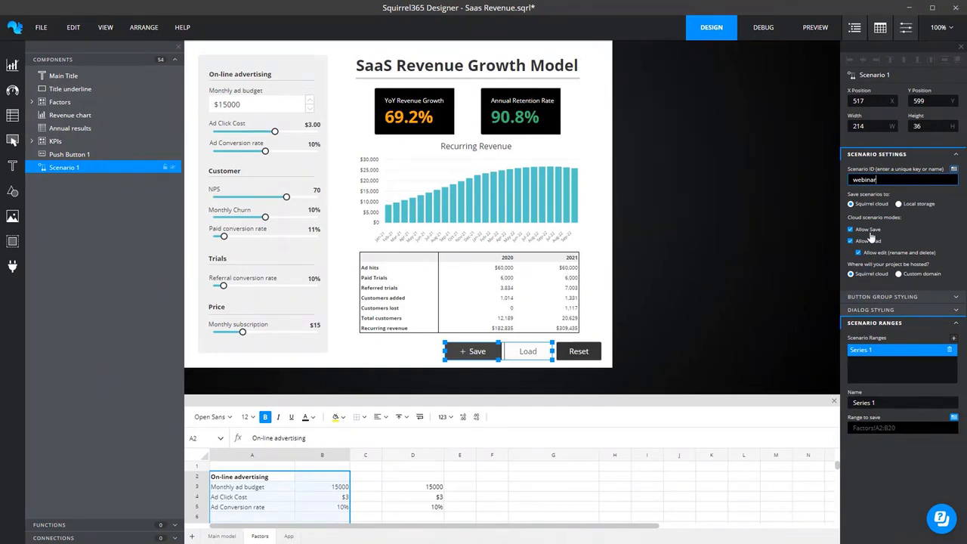
# Preview the project and check the list of saved cloud scenarios without loading any.
pyautogui.click(814, 35)
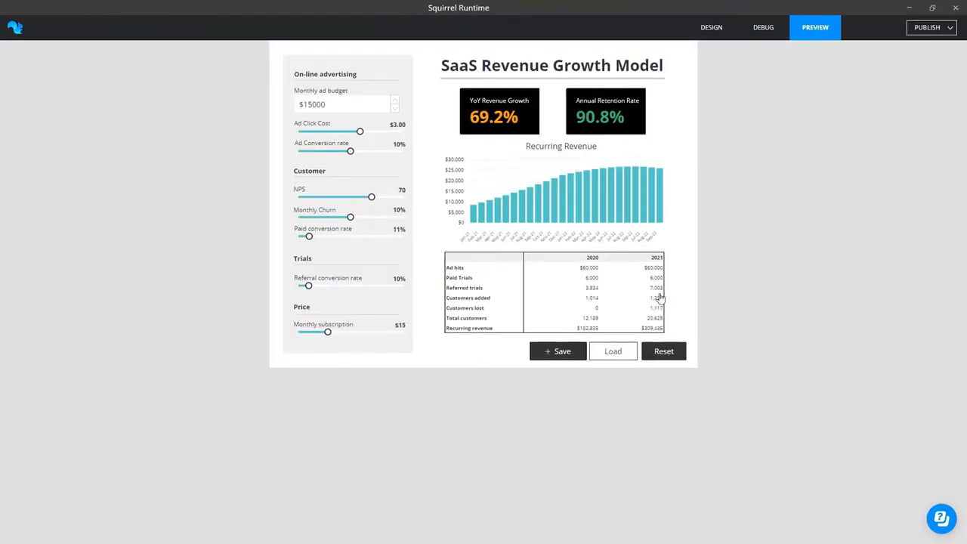
pyautogui.click(611, 352)
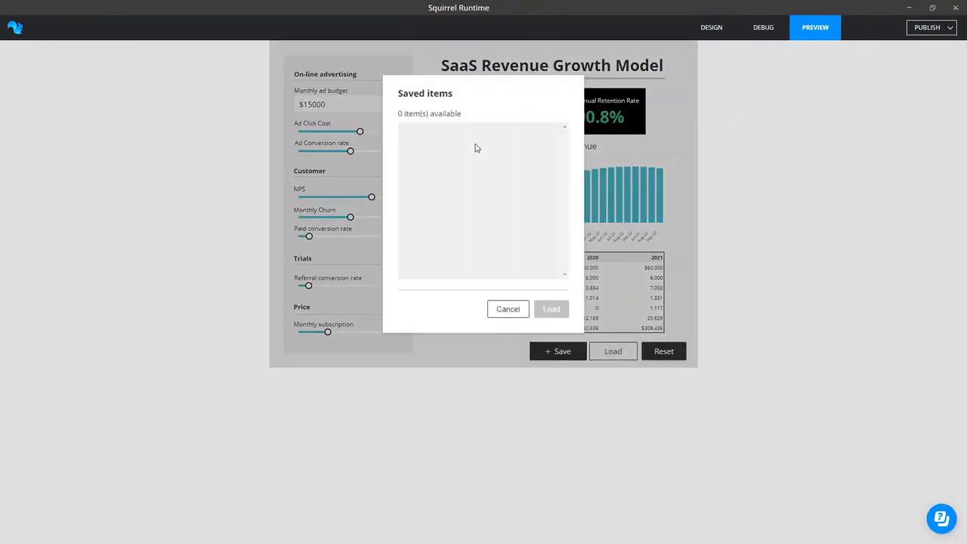
pyautogui.click(508, 309)
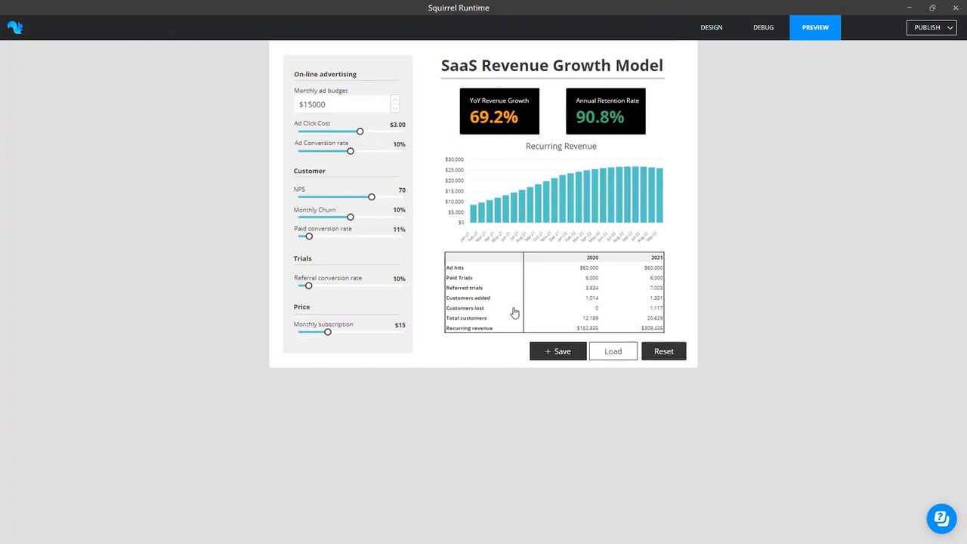
# Set Ad Click Cost to $0.97 and Ad Conversion rate to 3%, and save the scenario as "Low ads".
pyautogui.moveTo(361, 133); pyautogui.dragTo(314, 152)
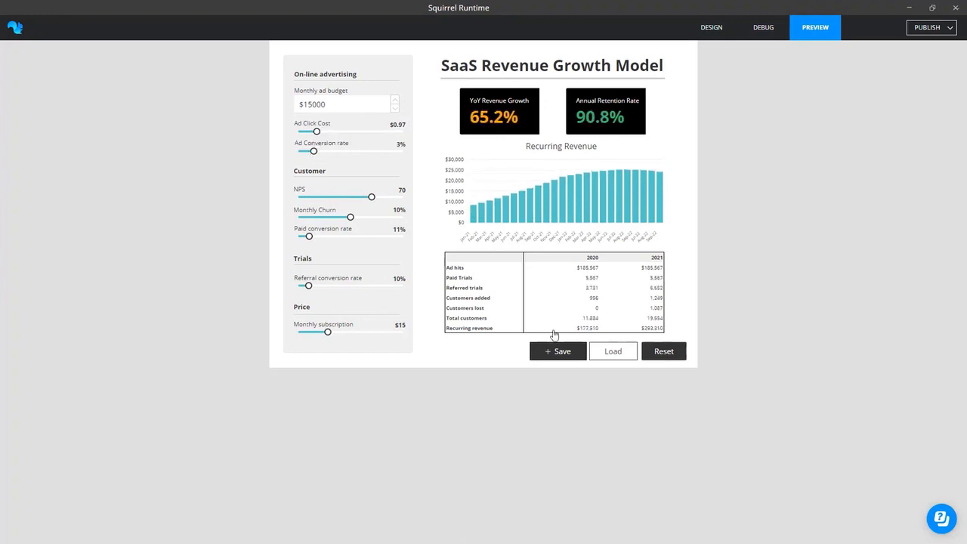
pyautogui.click(554, 351)
pyautogui.write('Low a')
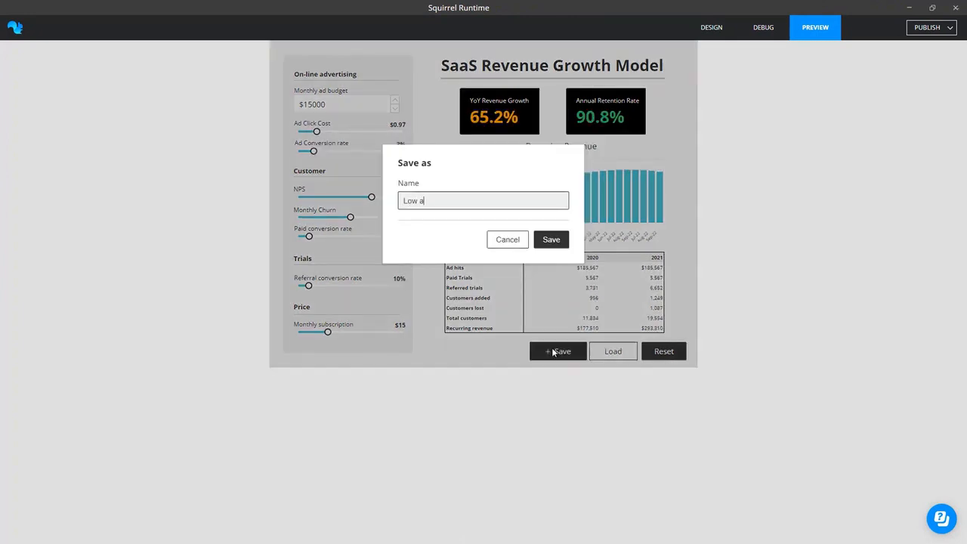
pyautogui.write('ds')
pyautogui.click(549, 239)
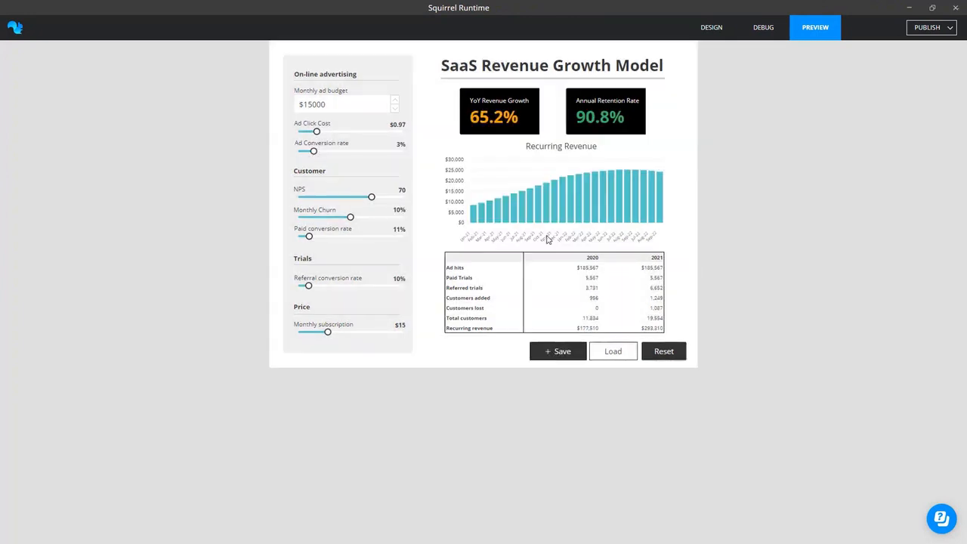
# From reset inputs, set Monthly subscription to $29 and Referral conversion rate to 31%, and save the scenario as "Higher subscription".
pyautogui.click(657, 352)
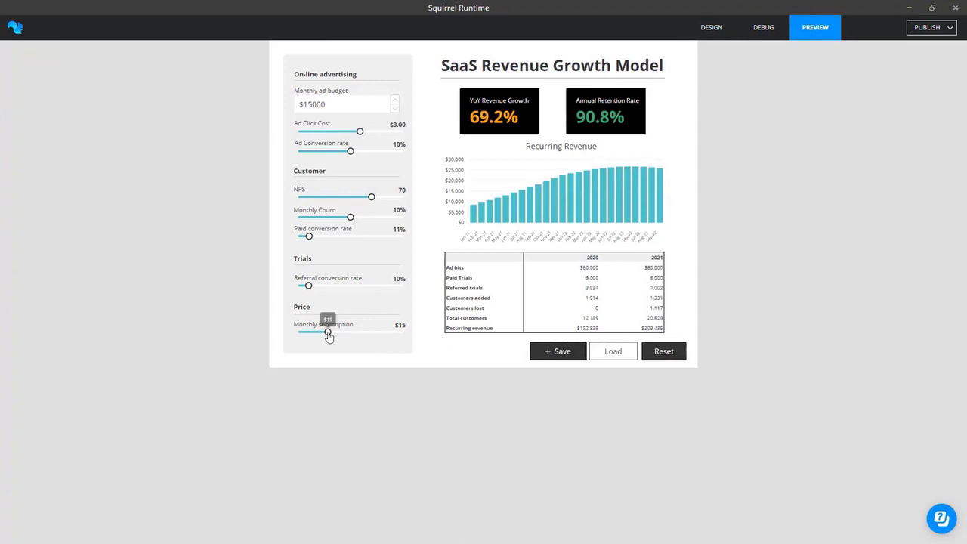
pyautogui.moveTo(341, 337); pyautogui.dragTo(358, 333)
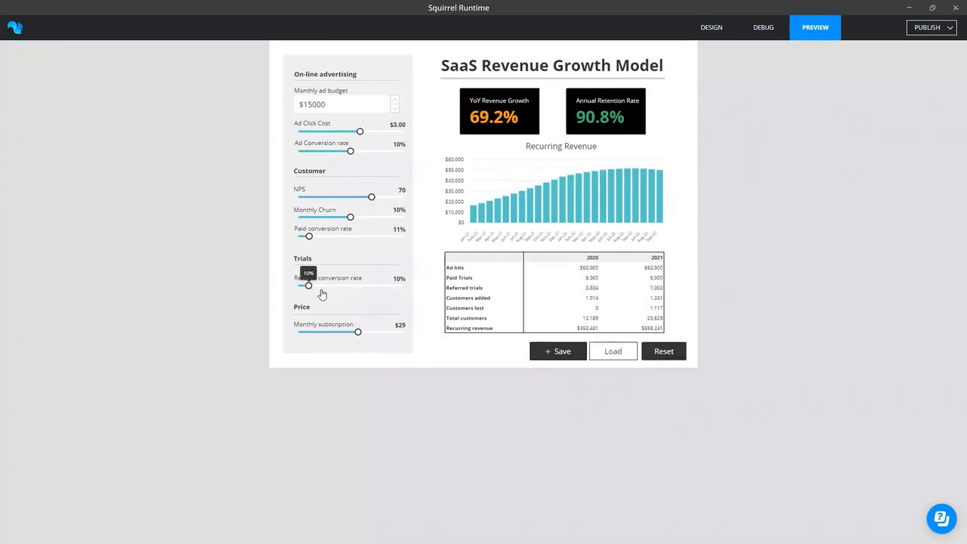
pyautogui.moveTo(309, 286); pyautogui.dragTo(330, 282)
pyautogui.click(558, 352)
pyautogui.write('Higher subscription')
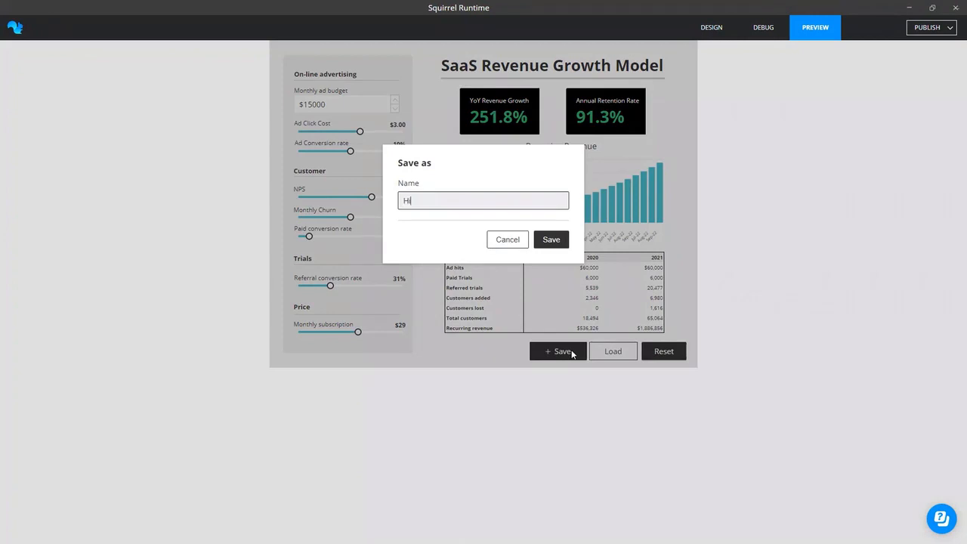
pyautogui.click(536, 246)
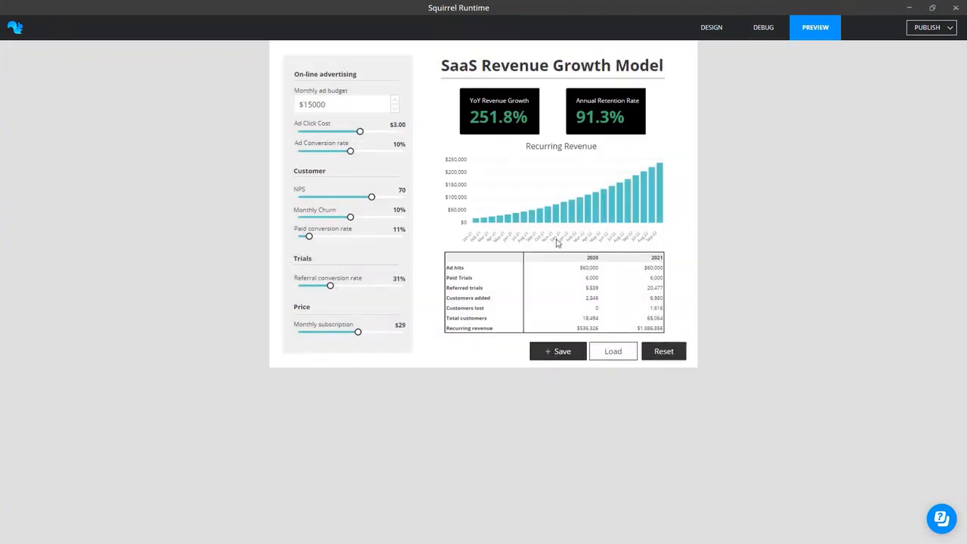
# Reset the model inputs and load the "Low ads" scenario followed by "Higher subscription".
pyautogui.click(670, 353)
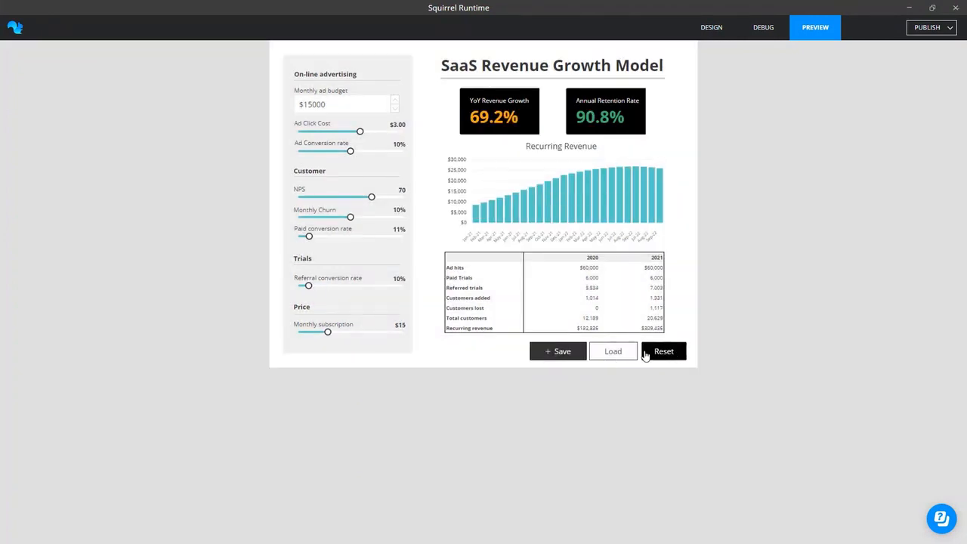
pyautogui.click(613, 352)
pyautogui.click(433, 131)
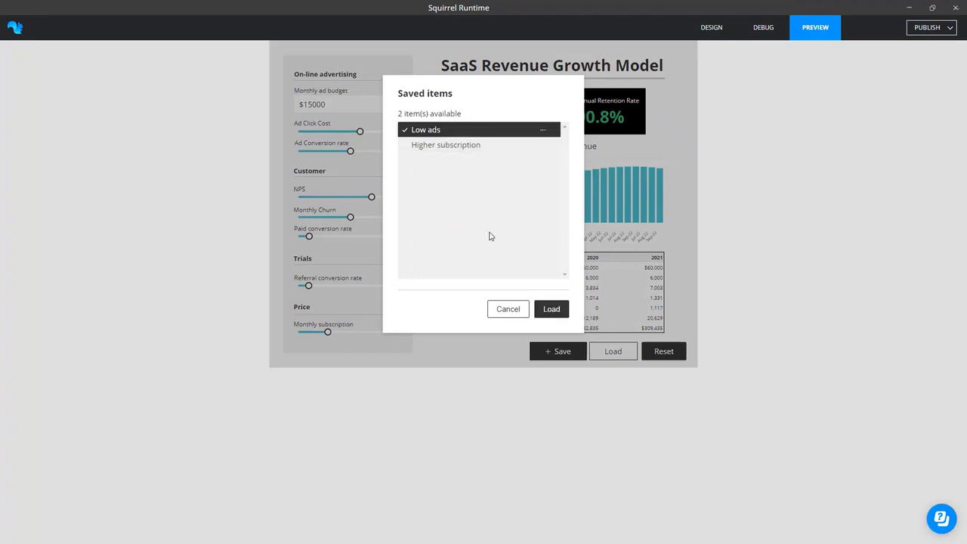
pyautogui.click(549, 308)
pyautogui.click(612, 349)
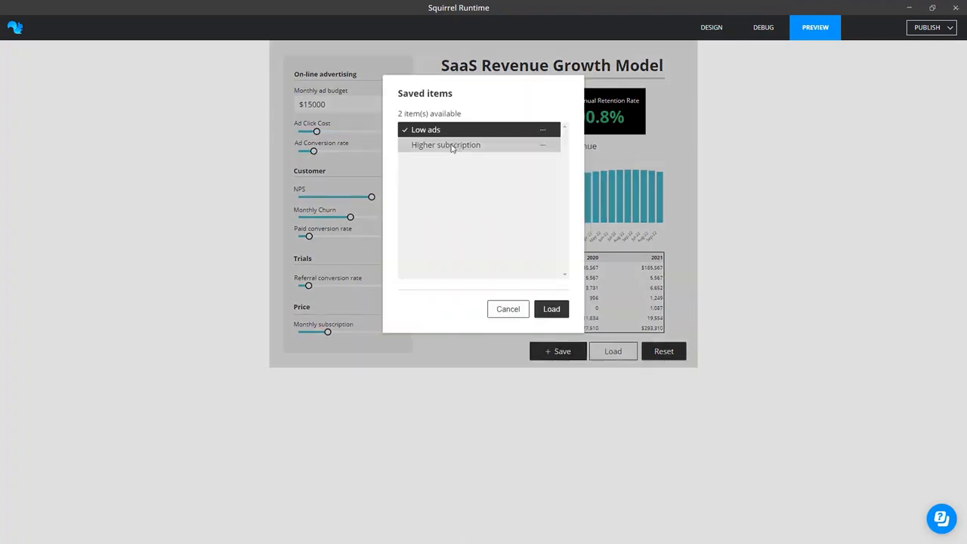
pyautogui.click(456, 147)
pyautogui.click(546, 309)
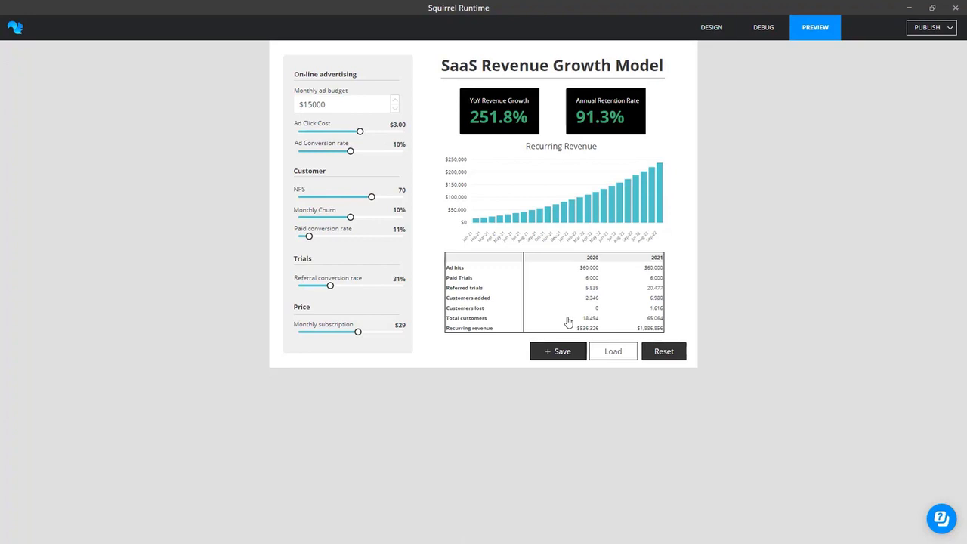
# Leave the preview and open the recent project "scenario comparison.sqrl" without saving the current changes.
pyautogui.click(714, 27)
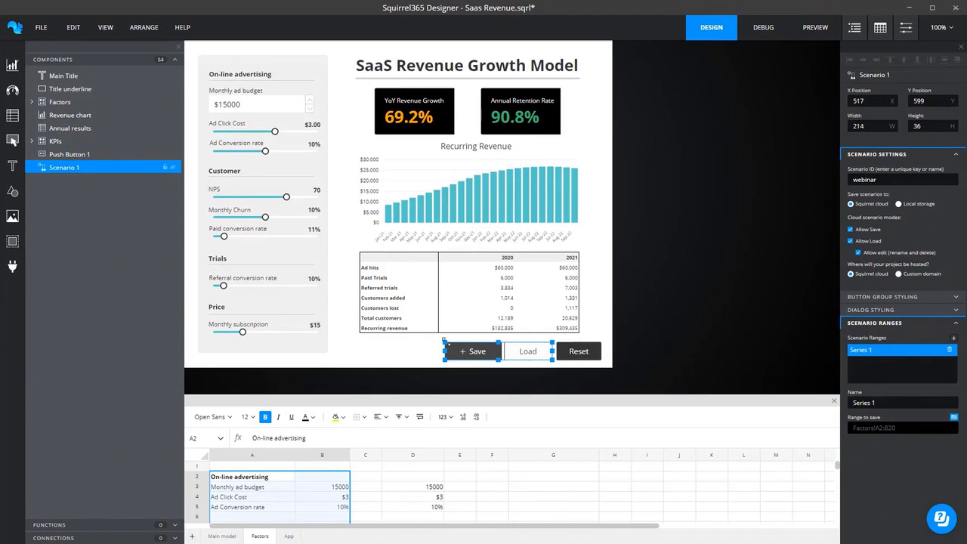
pyautogui.click(40, 27)
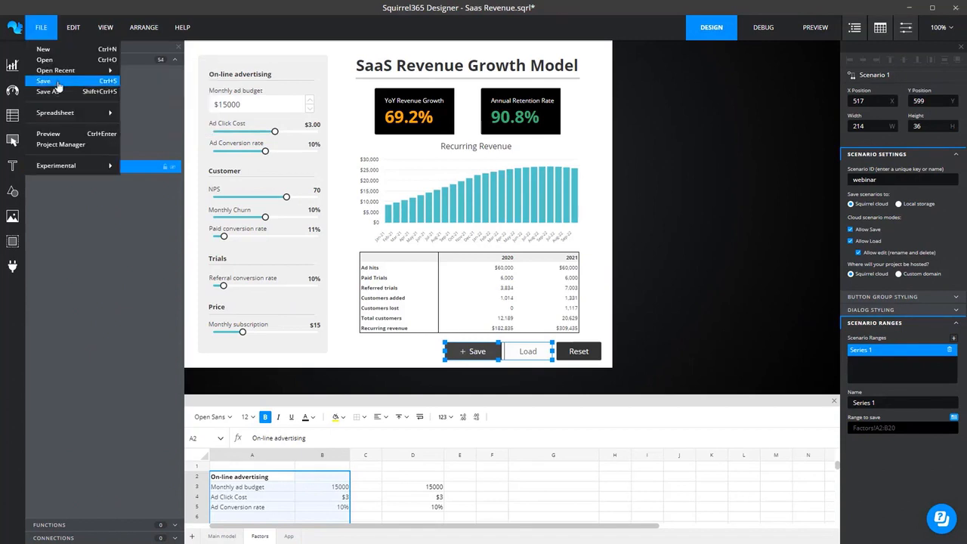
pyautogui.moveTo(69, 71)
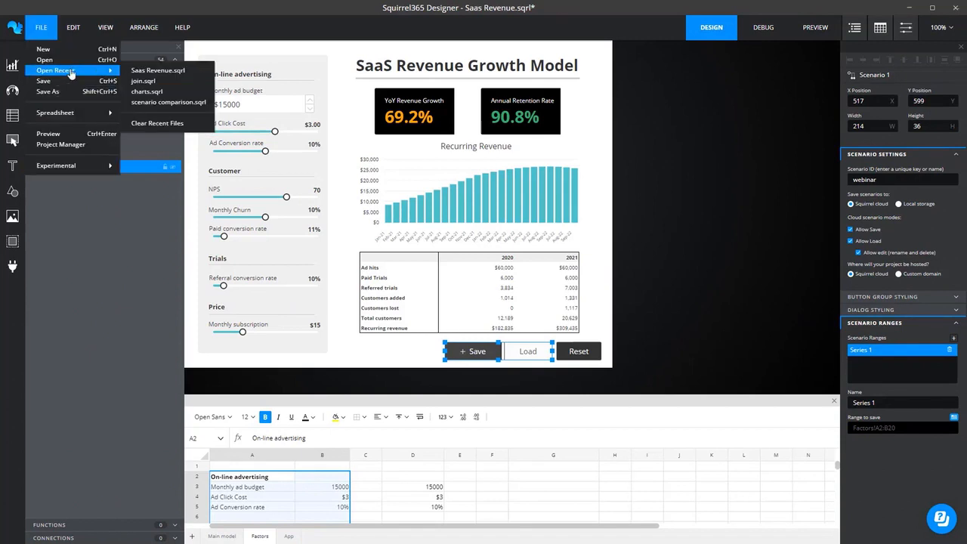
pyautogui.click(150, 108)
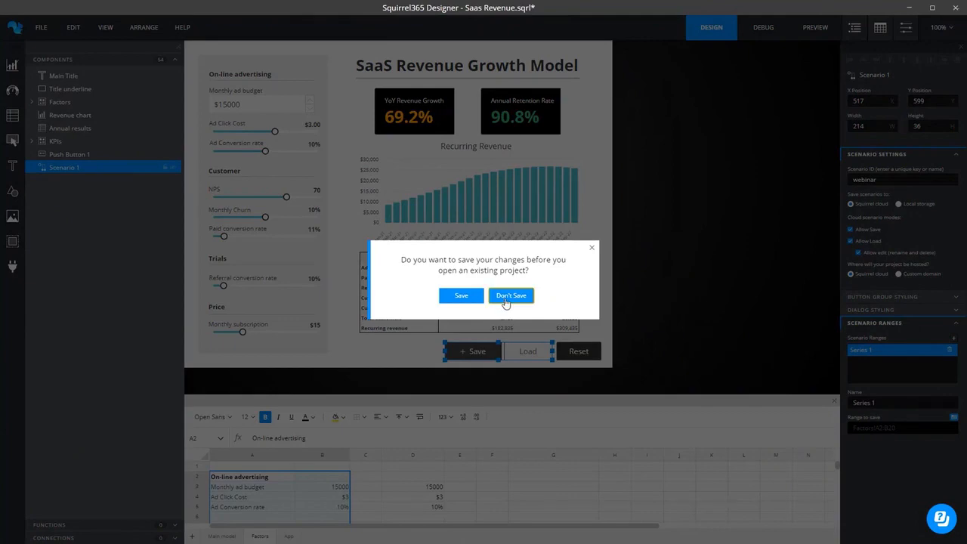
pyautogui.click(504, 300)
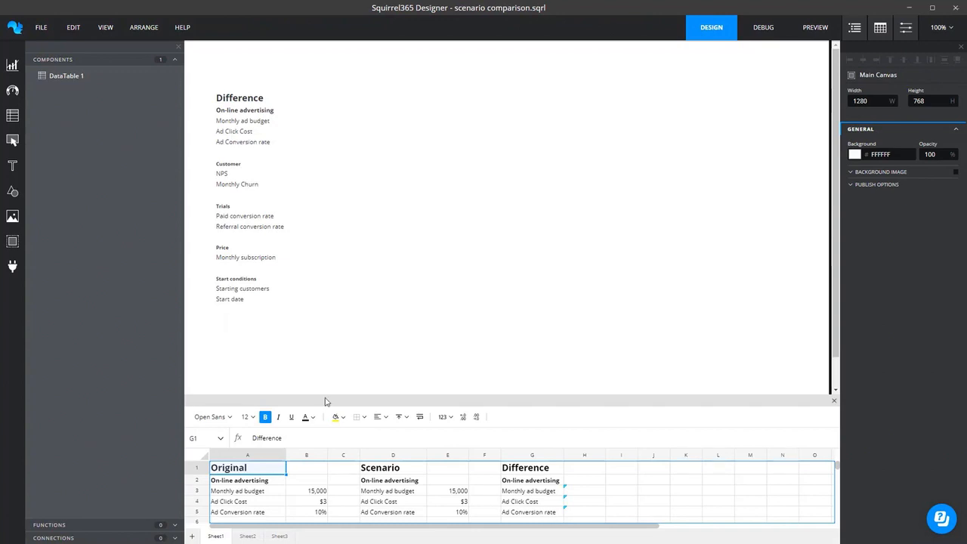
# Enlarge the spreadsheet area and examine the Original, Scenario and Difference ranges, including the Monthly ad budget difference formula in H3.
pyautogui.moveTo(326, 401); pyautogui.dragTo(323, 248)
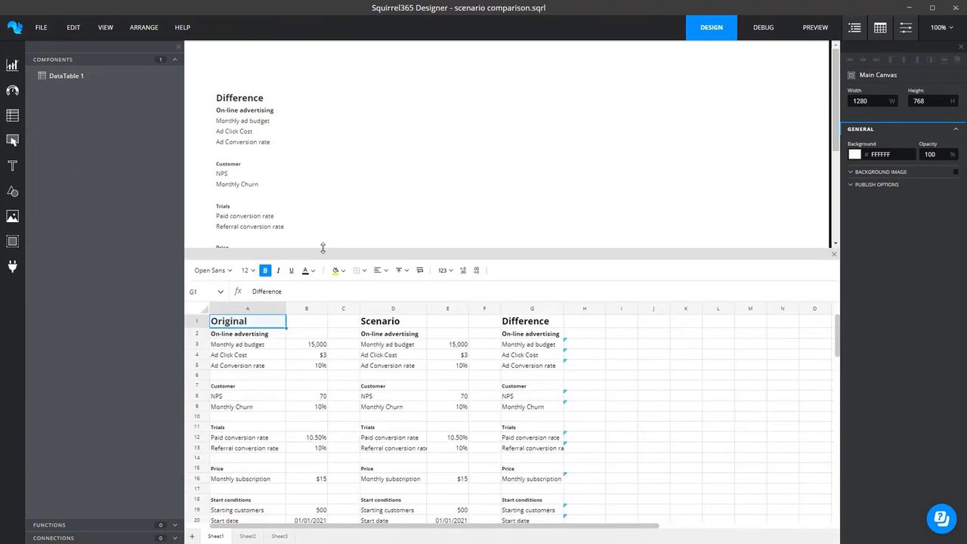
pyautogui.moveTo(313, 248); pyautogui.dragTo(309, 146)
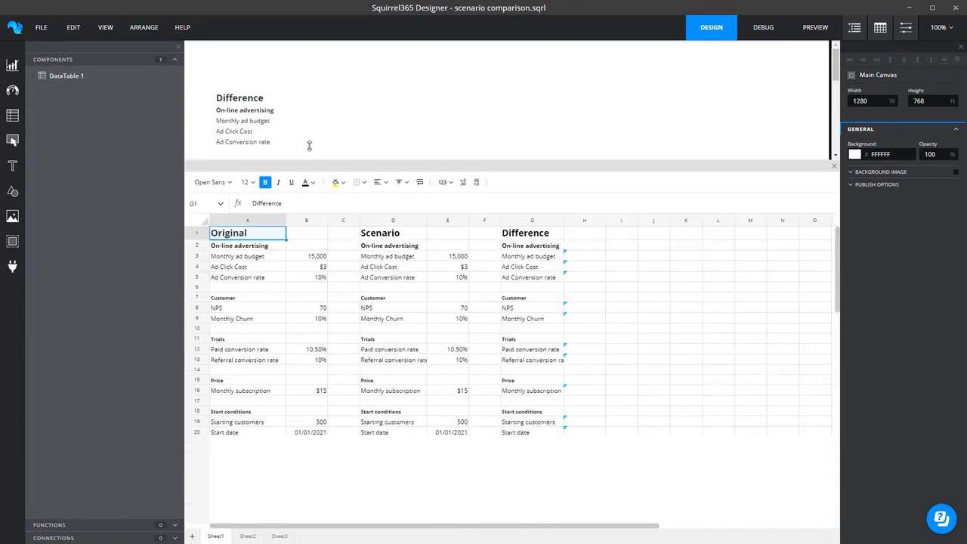
pyautogui.moveTo(246, 219); pyautogui.dragTo(307, 418)
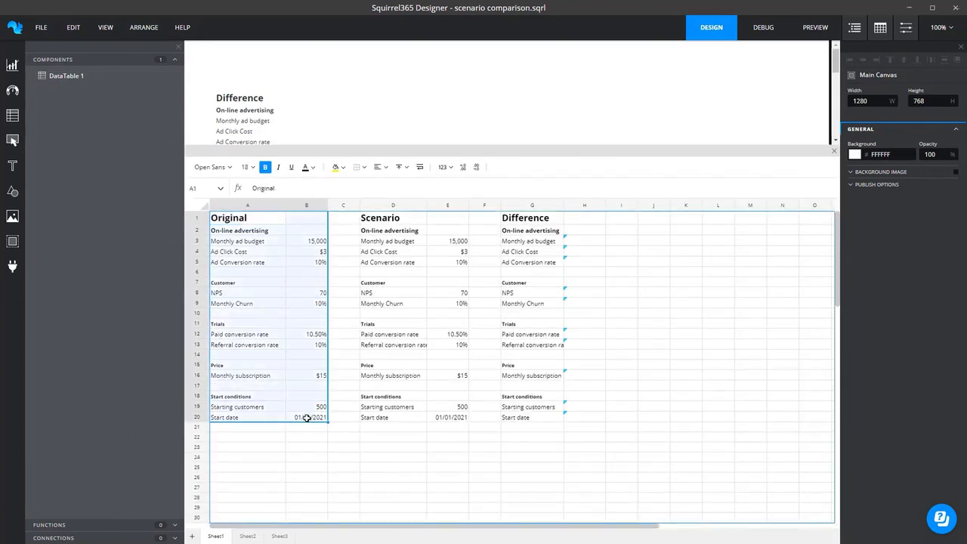
pyautogui.moveTo(382, 219); pyautogui.dragTo(452, 414)
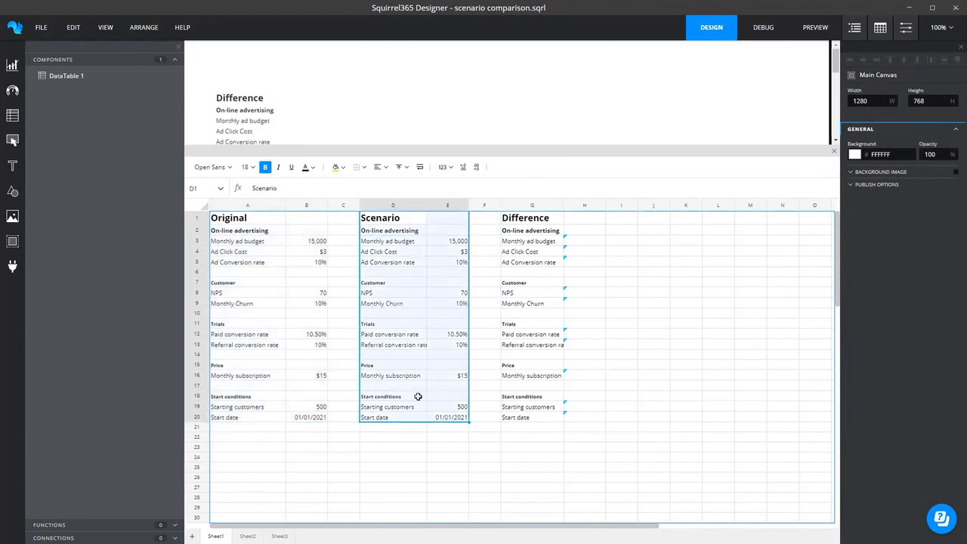
pyautogui.click(518, 219)
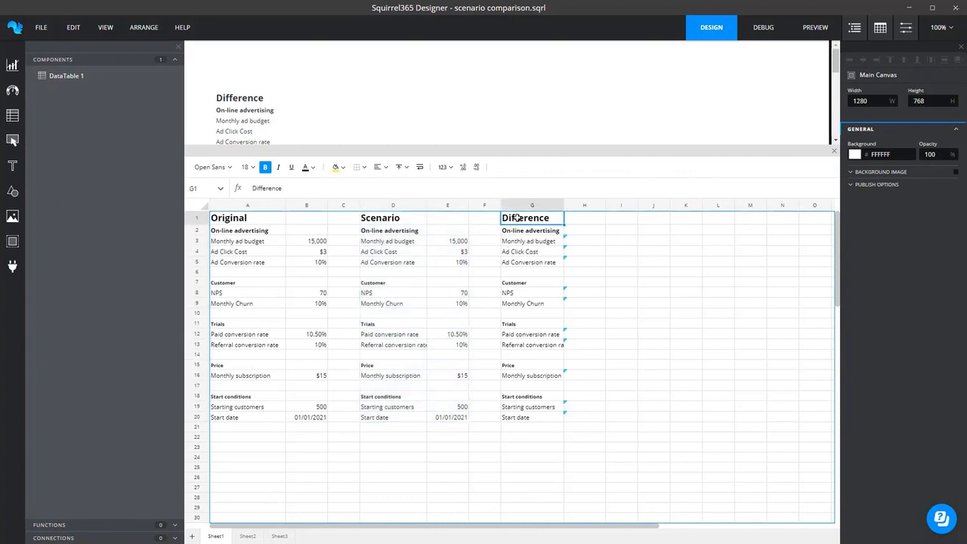
pyautogui.click(584, 239)
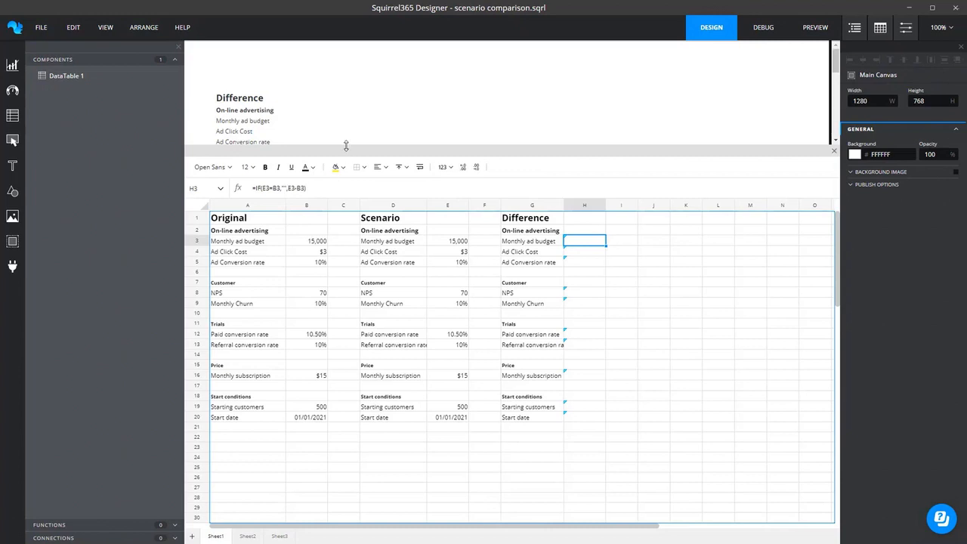
# Place a Scenario component just above the Difference table on the canvas and set its Scenario ID to "webinar".
pyautogui.moveTo(344, 150); pyautogui.dragTo(338, 348)
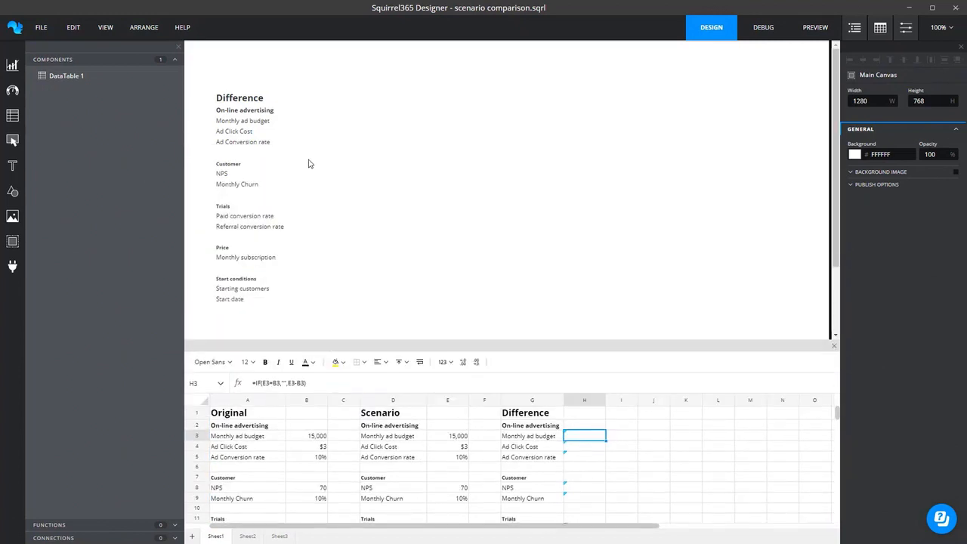
pyautogui.click(334, 147)
pyautogui.click(13, 141)
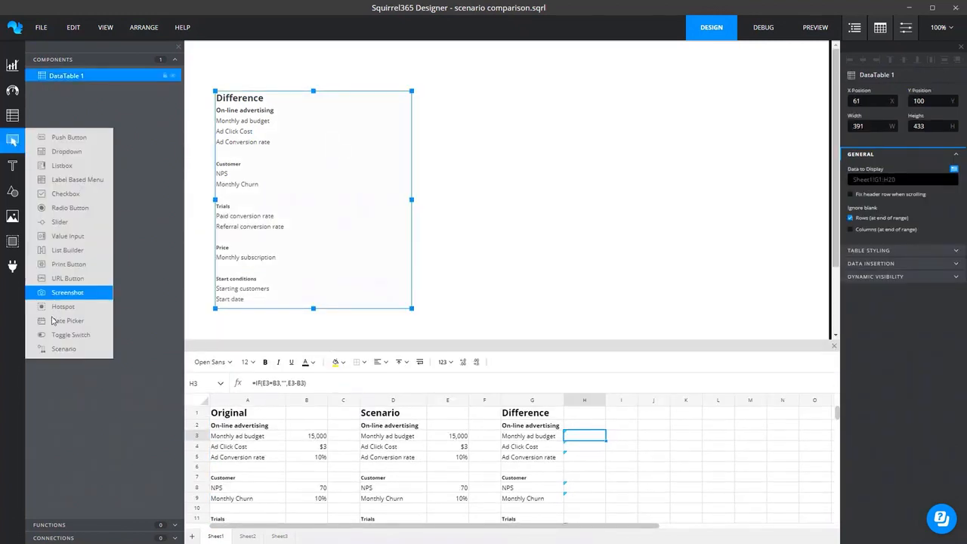
pyautogui.click(54, 349)
pyautogui.click(216, 64)
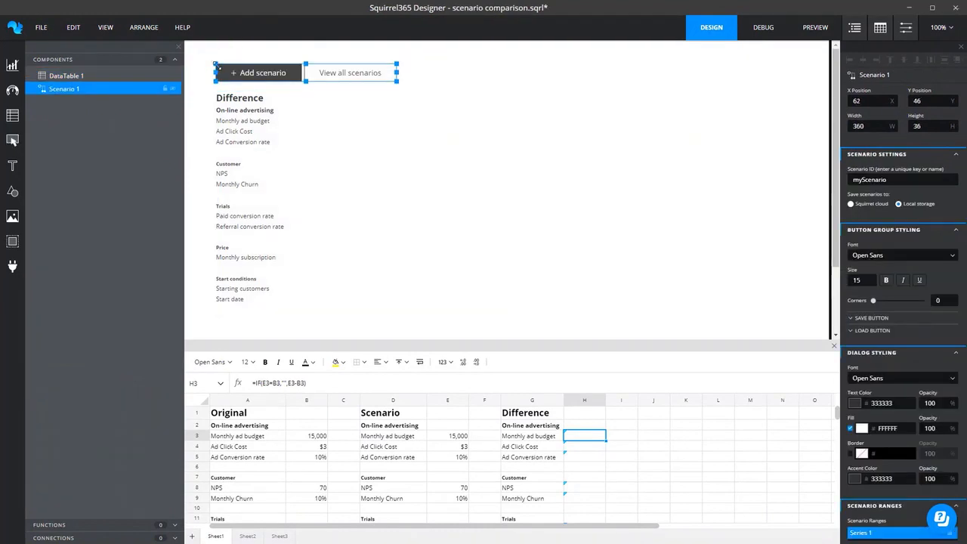
pyautogui.moveTo(889, 182); pyautogui.dragTo(816, 186)
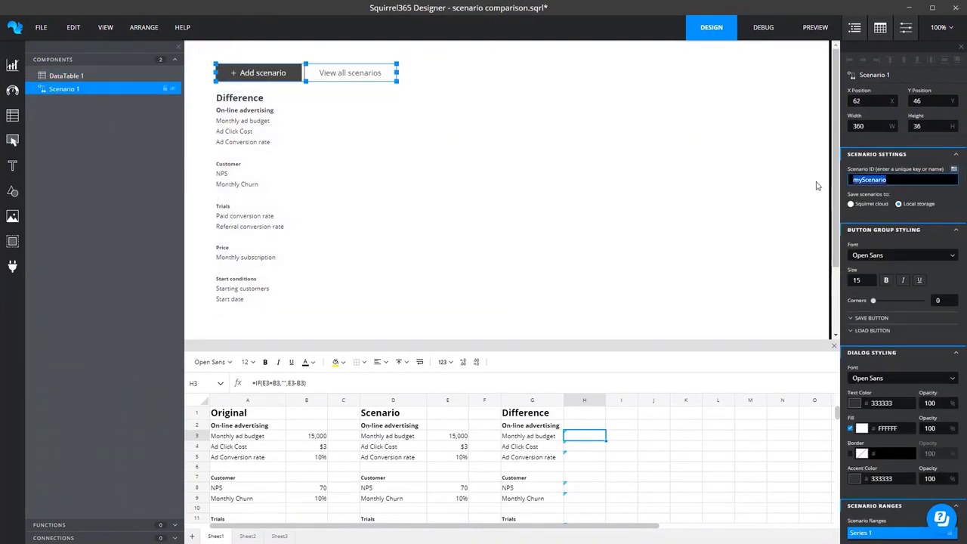
pyautogui.write('webinar')
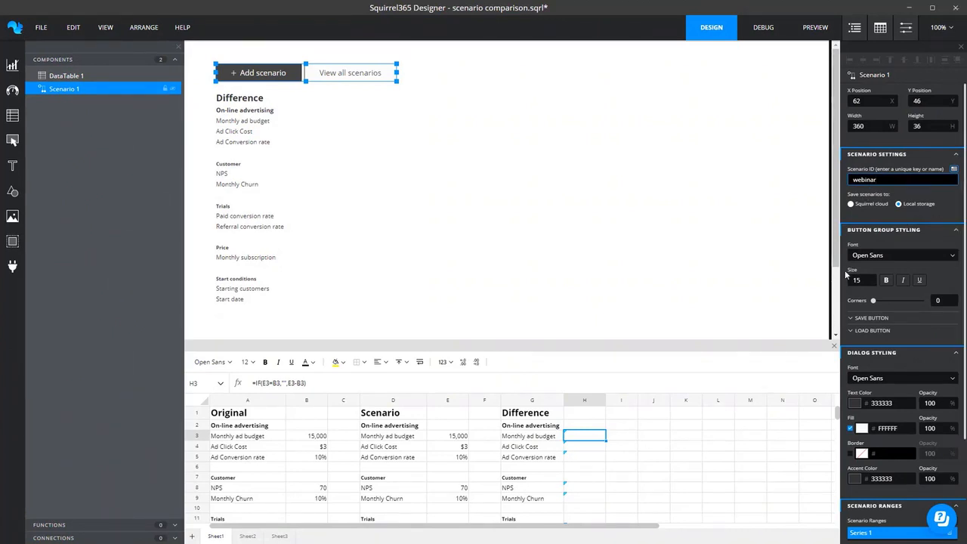
# Set the first scenario range's range to save to the Scenario block, Sheet1!D2:E20.
pyautogui.scroll(-5, 888, 378)
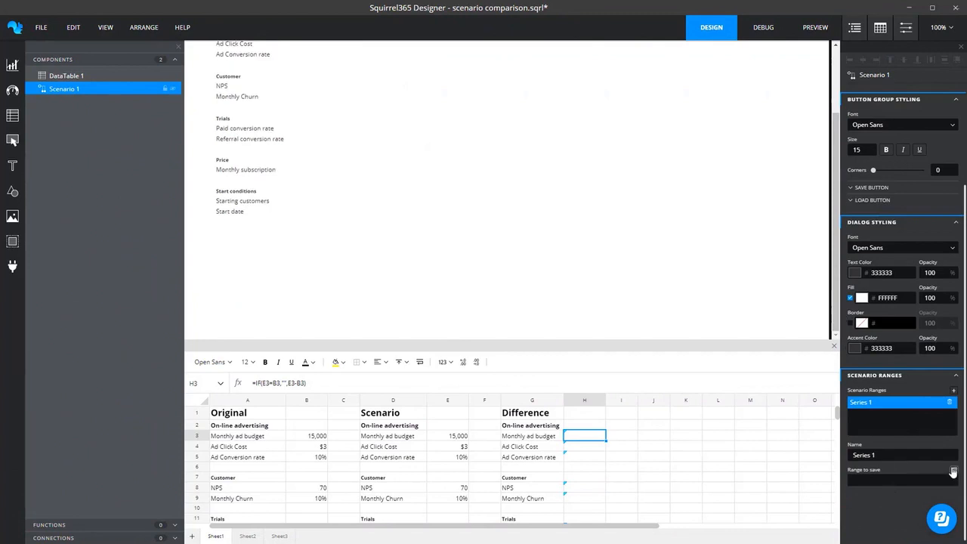
pyautogui.click(953, 472)
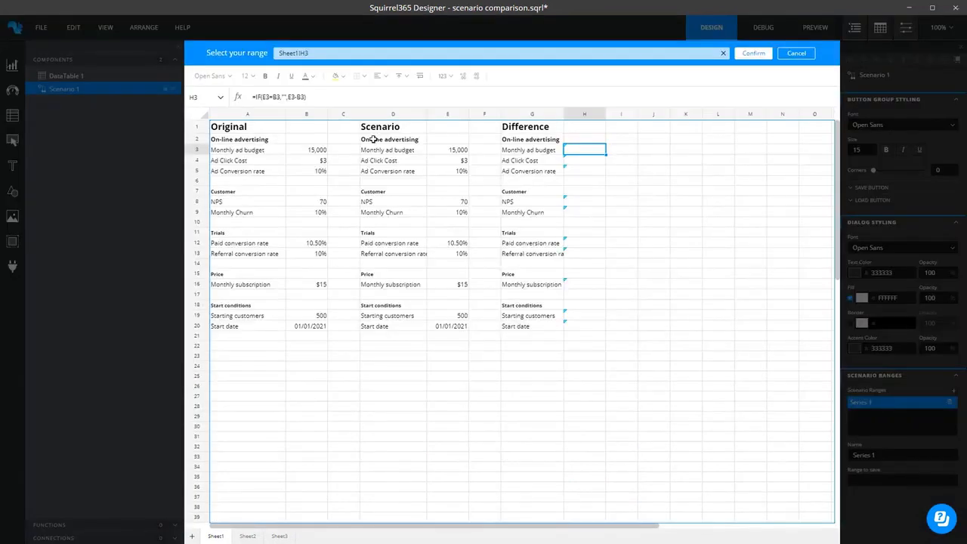
pyautogui.moveTo(373, 139); pyautogui.dragTo(449, 326)
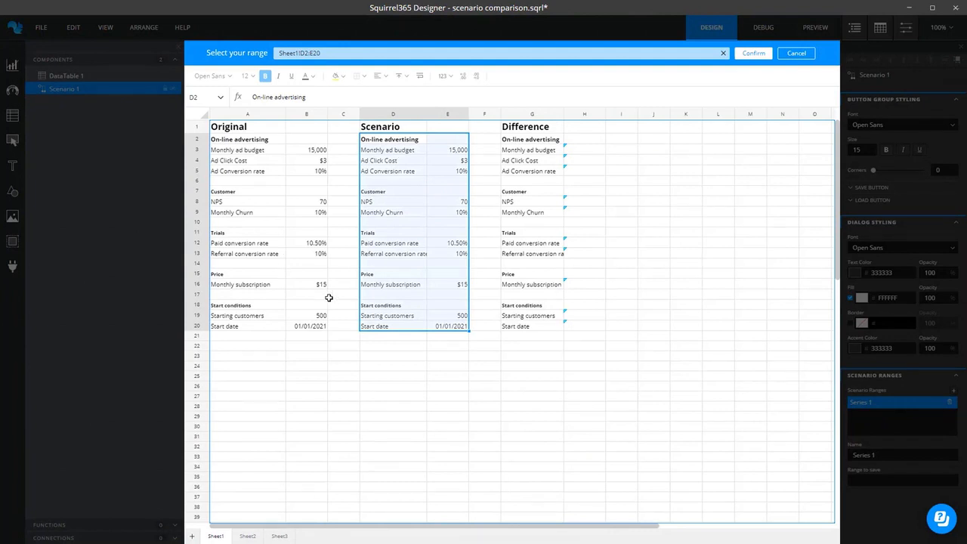
pyautogui.click(753, 54)
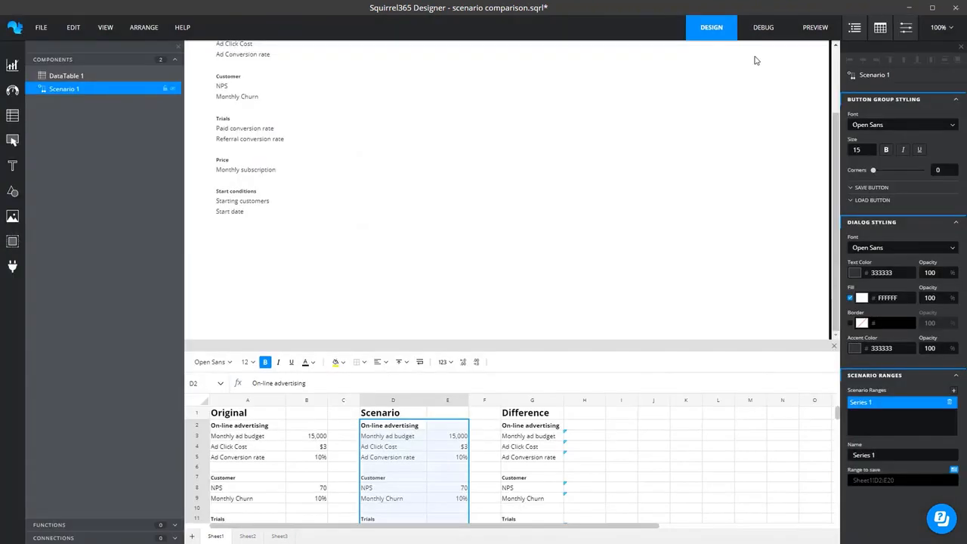
# Save scenarios to Squirrel cloud with Allow Save disabled, and narrow the Scenario component to a width of about 251.
pyautogui.scroll(2, 461, 205)
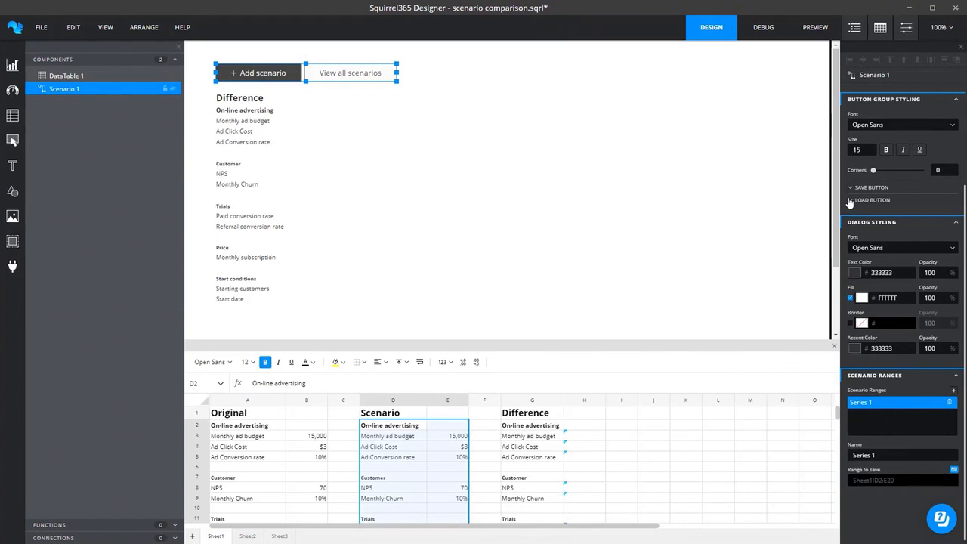
pyautogui.scroll(3, 867, 125)
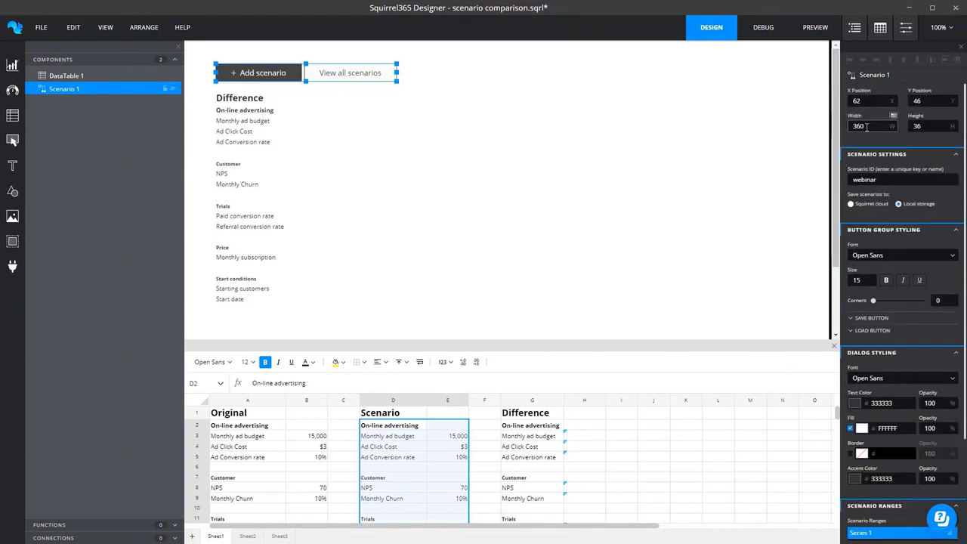
pyautogui.click(851, 204)
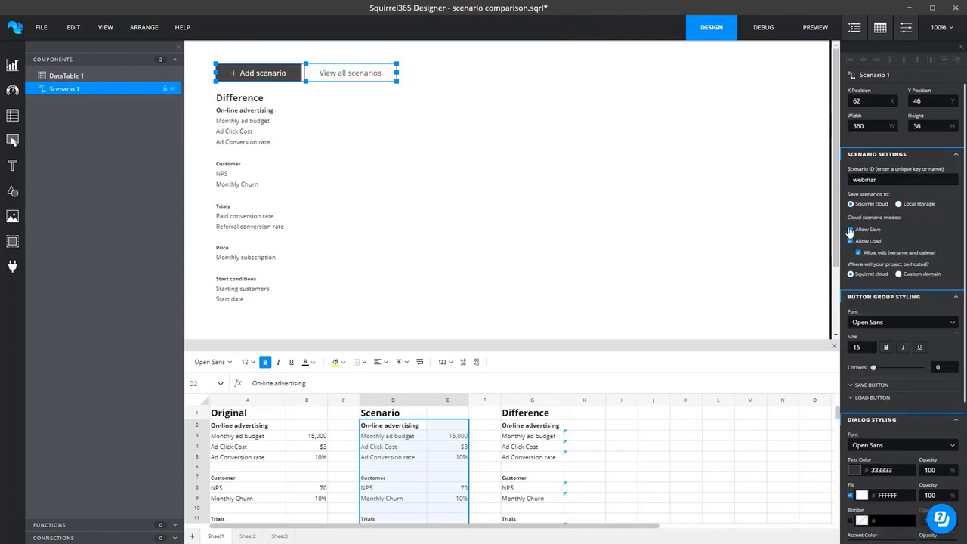
pyautogui.click(850, 229)
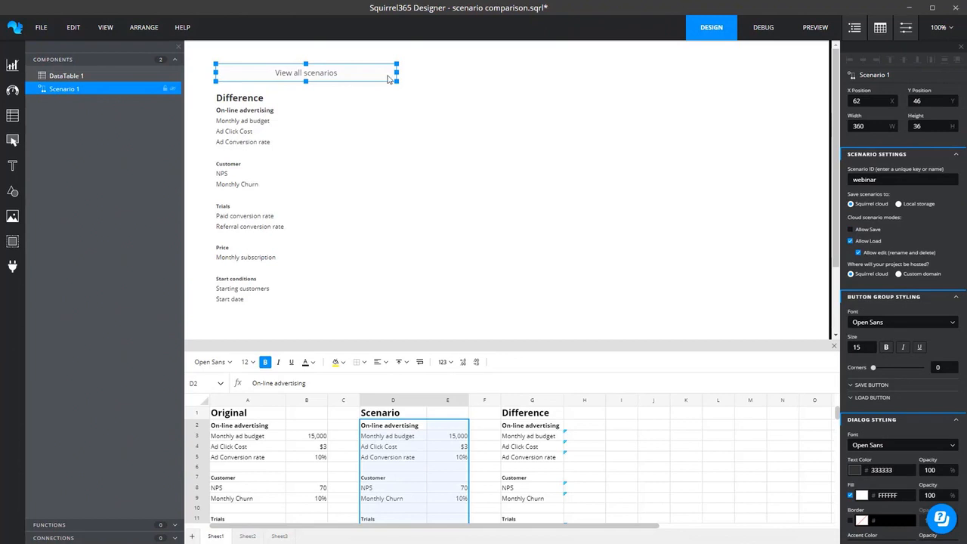
pyautogui.moveTo(397, 73); pyautogui.dragTo(342, 73)
# Preview the project and load the saved "Low ads" scenario into the difference report.
pyautogui.click(816, 30)
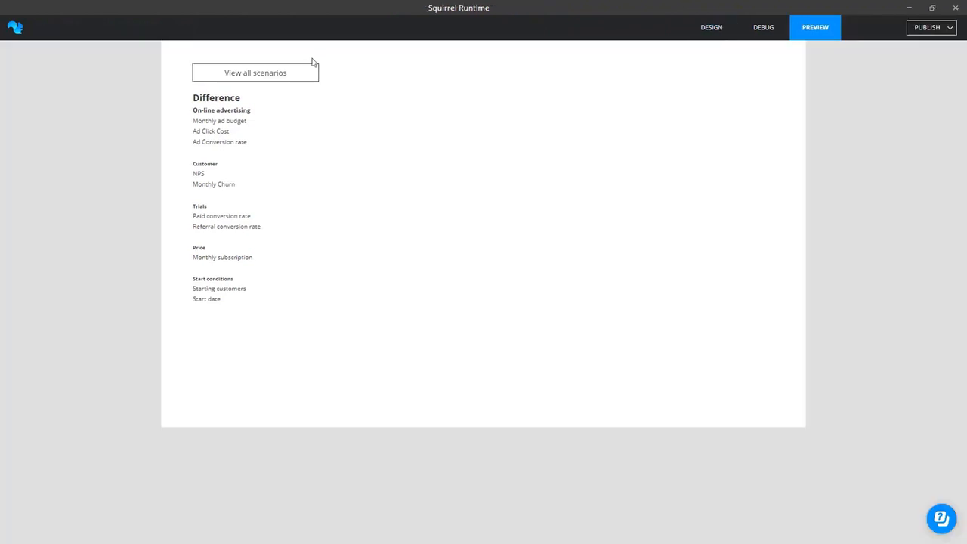
pyautogui.click(263, 73)
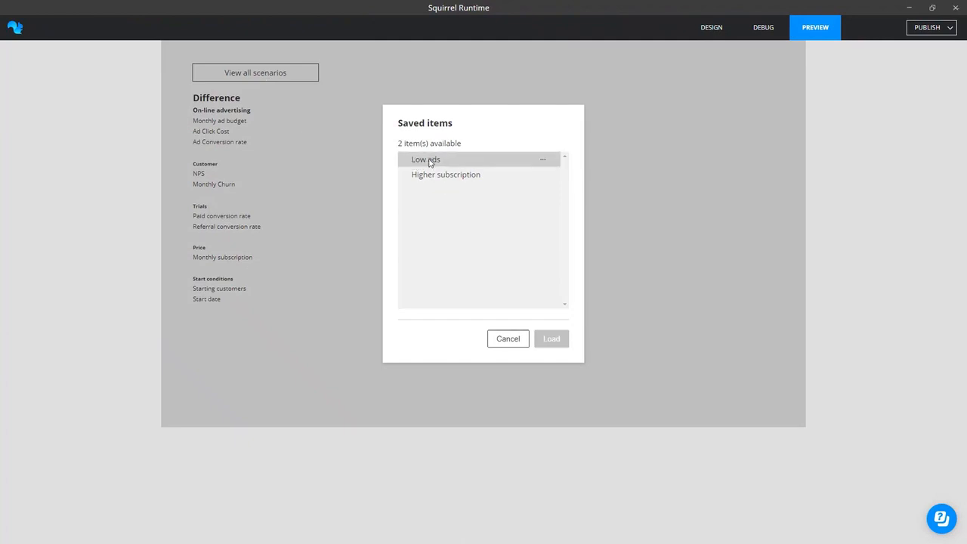
pyautogui.click(426, 160)
pyautogui.click(547, 340)
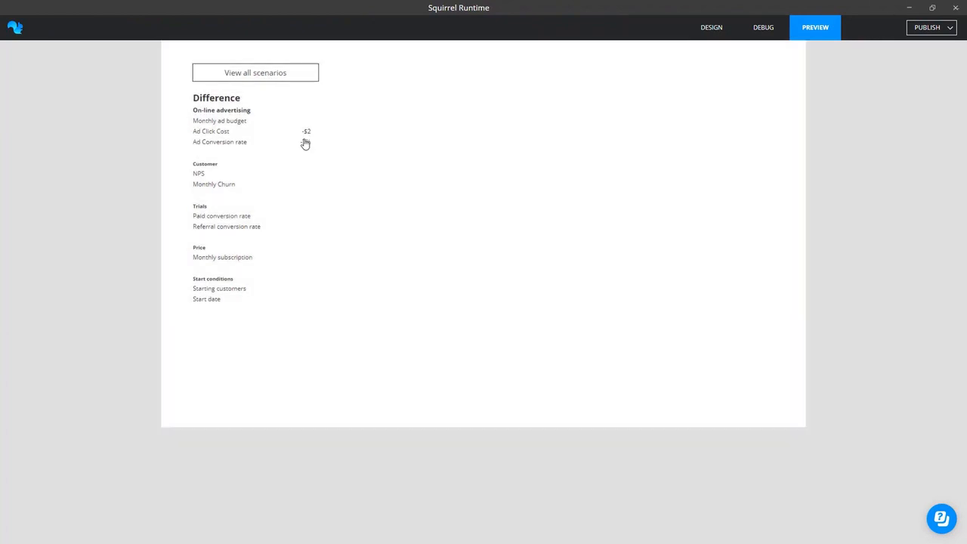
# Load the "Higher subscription" scenario to compare its differences, followed by "Low ads" again.
pyautogui.click(268, 76)
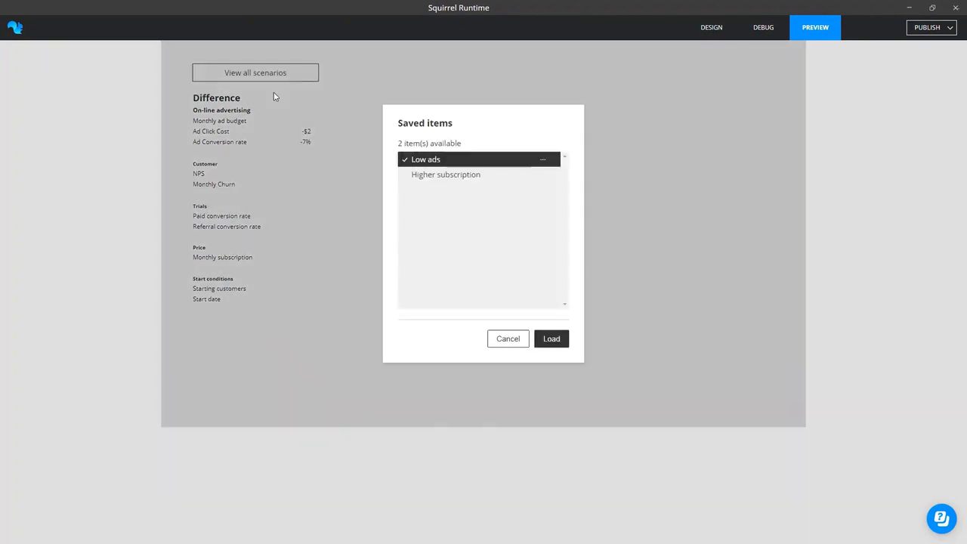
pyautogui.click(417, 174)
pyautogui.click(551, 341)
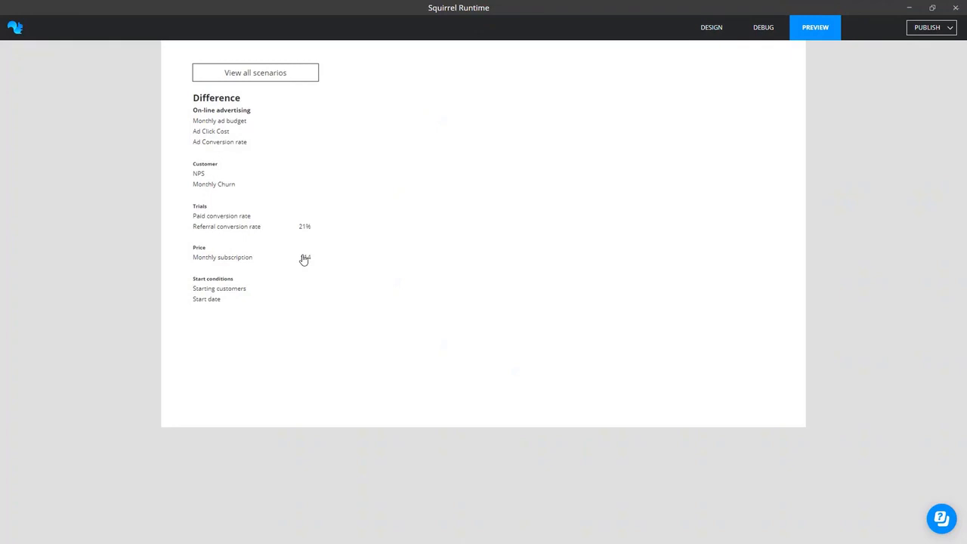
pyautogui.click(254, 70)
pyautogui.click(414, 160)
pyautogui.click(545, 340)
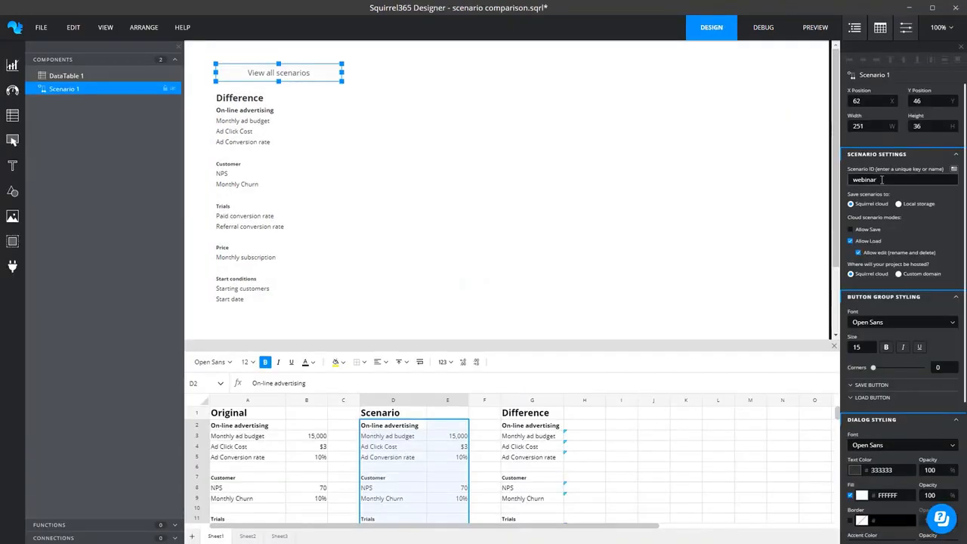
# Return to the design view, check the Scenario ID, and add two more scenario ranges to the Scenario component.
pyautogui.doubleClick(858, 180)
pyautogui.click(861, 180)
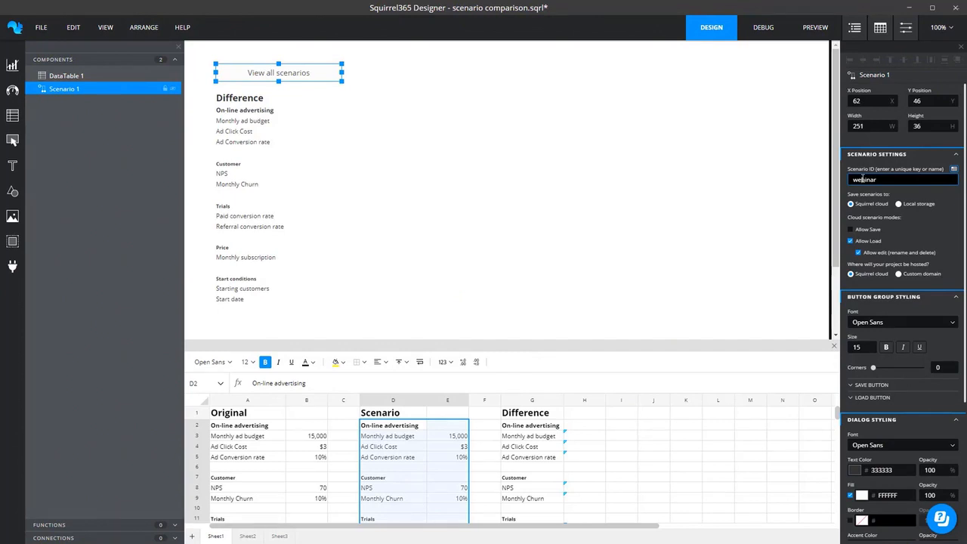
pyautogui.scroll(-1, 890, 262)
pyautogui.scroll(-5, 890, 262)
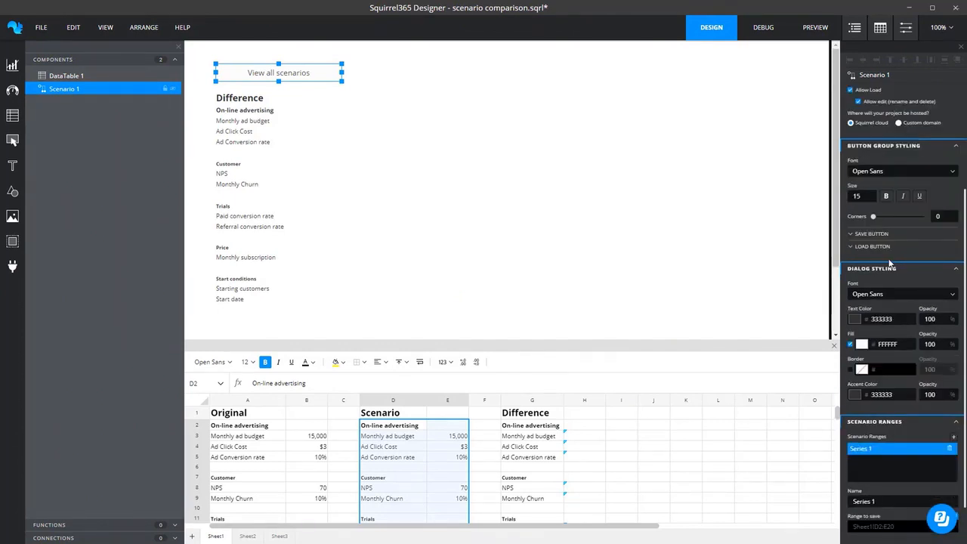
pyautogui.scroll(-3, 551, 317)
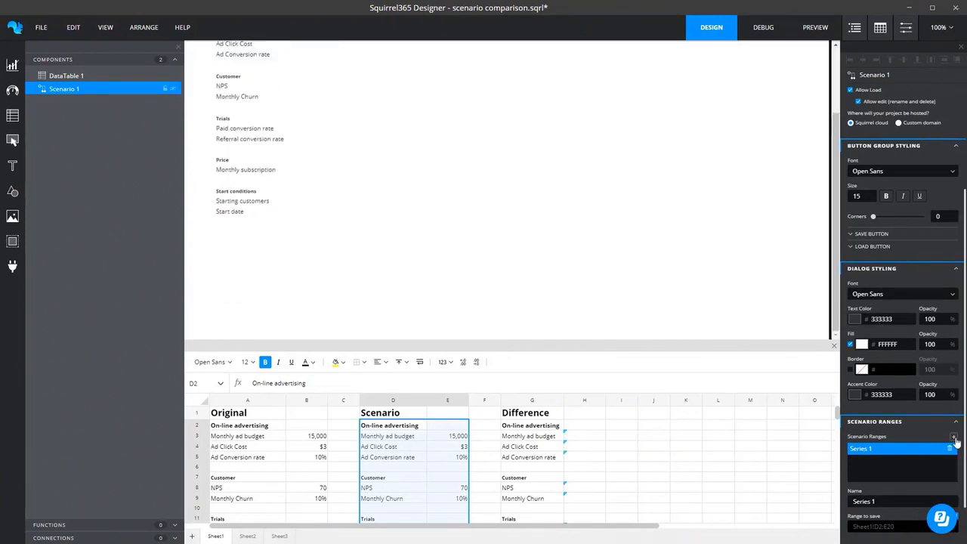
pyautogui.click(954, 437)
pyautogui.click(954, 437)
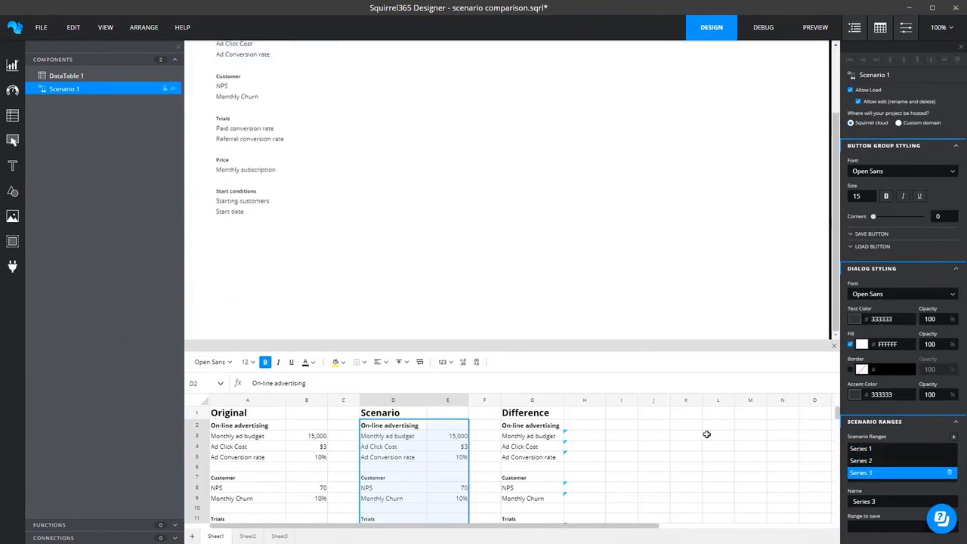
# Examine the Scenario range D2:E20 alongside the Original and Difference rows in the spreadsheet.
pyautogui.moveTo(384, 340); pyautogui.dragTo(384, 261)
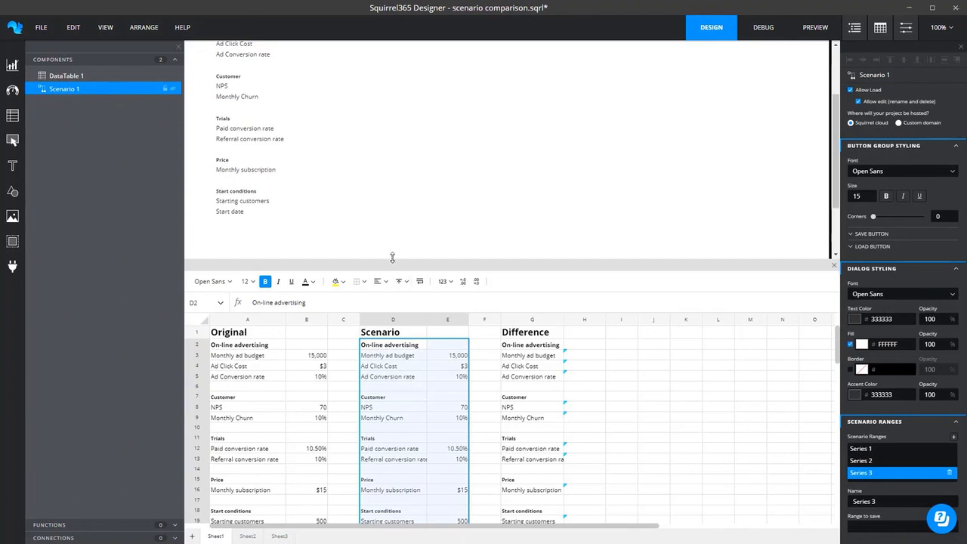
pyautogui.moveTo(392, 266); pyautogui.dragTo(383, 303)
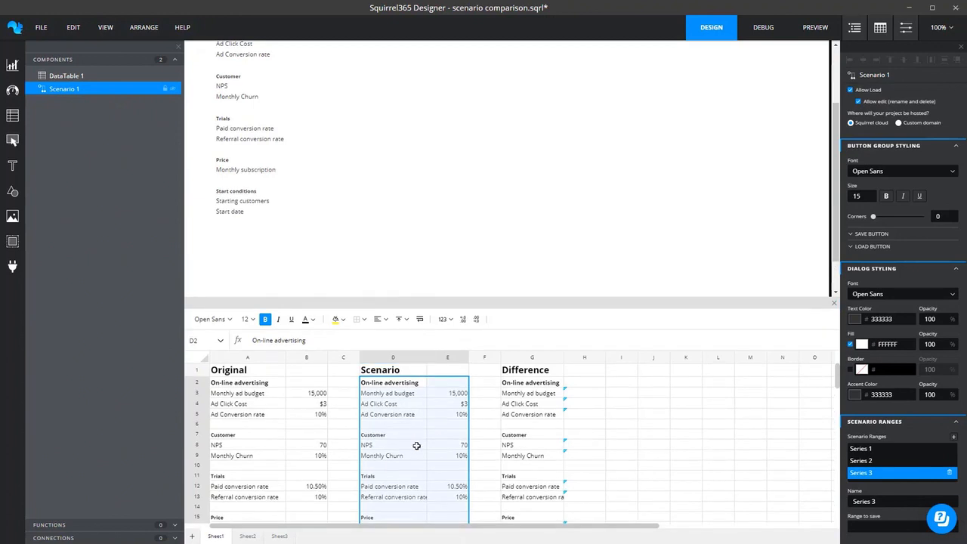
pyautogui.scroll(-2, 415, 446)
pyautogui.scroll(1, 414, 446)
pyautogui.moveTo(403, 296); pyautogui.dragTo(400, 255)
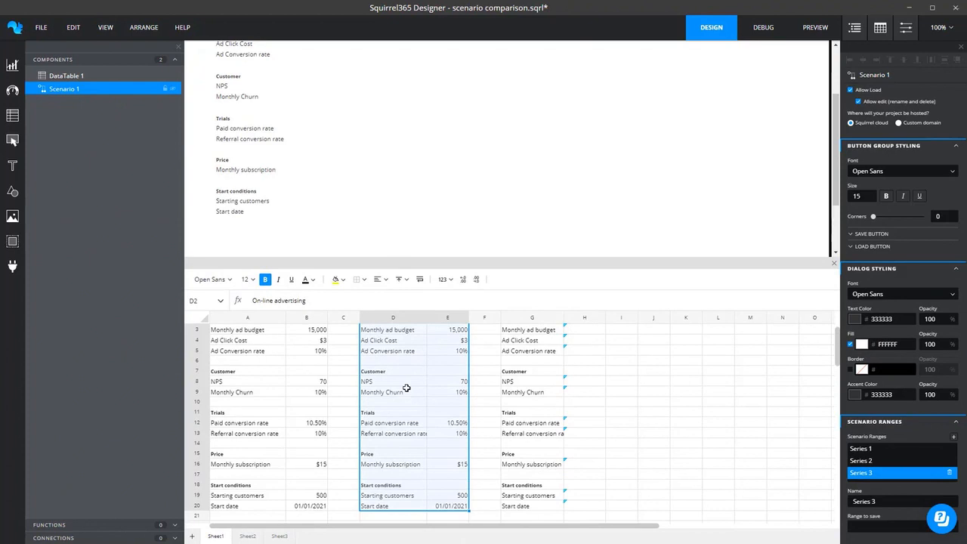
pyautogui.moveTo(384, 258); pyautogui.dragTo(386, 355)
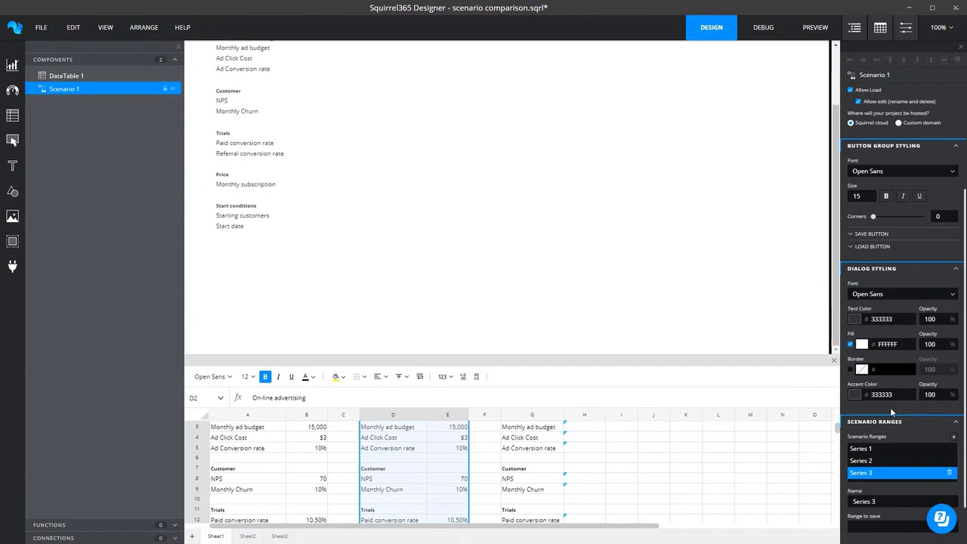
# Review the Scenario component's save button styling options for text, fill, border and hover colours.
pyautogui.click(867, 234)
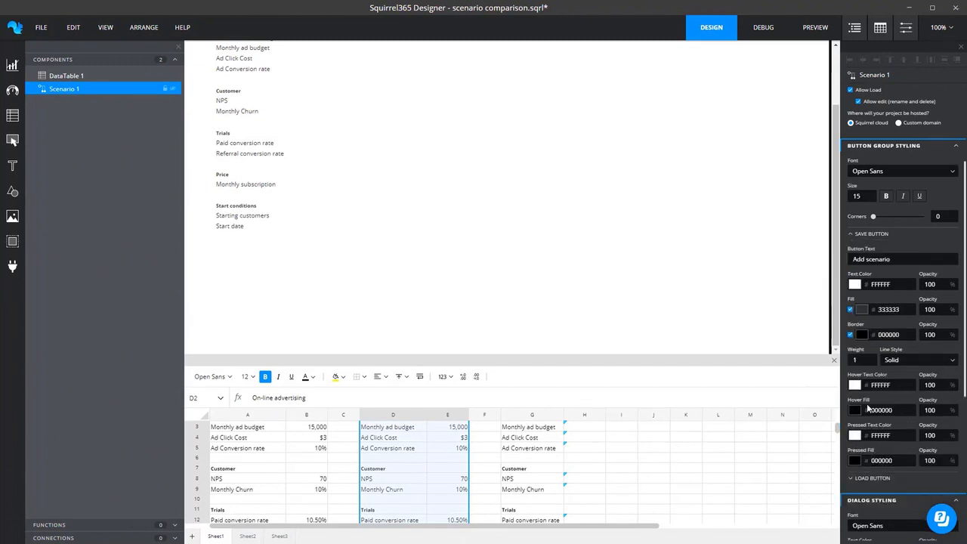
pyautogui.click(857, 238)
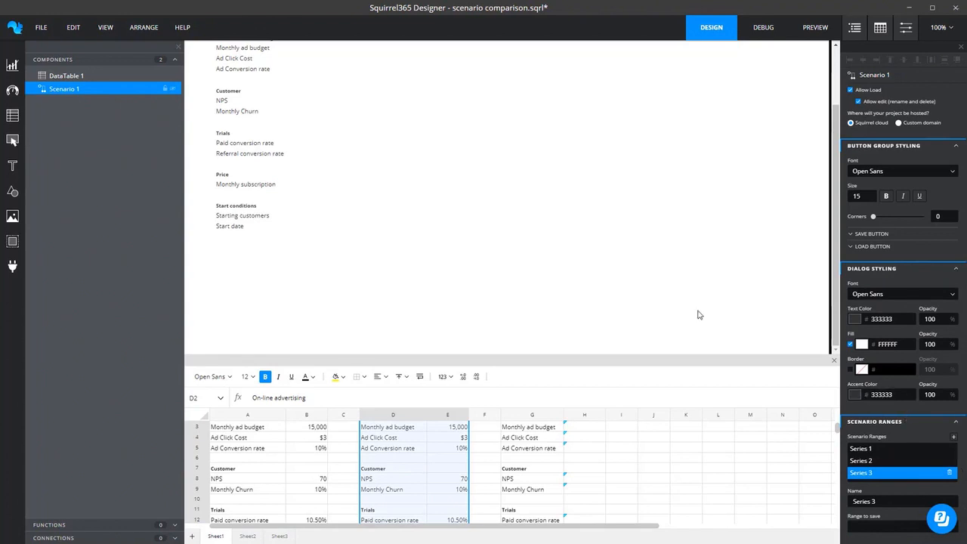
pyautogui.scroll(1, 461, 302)
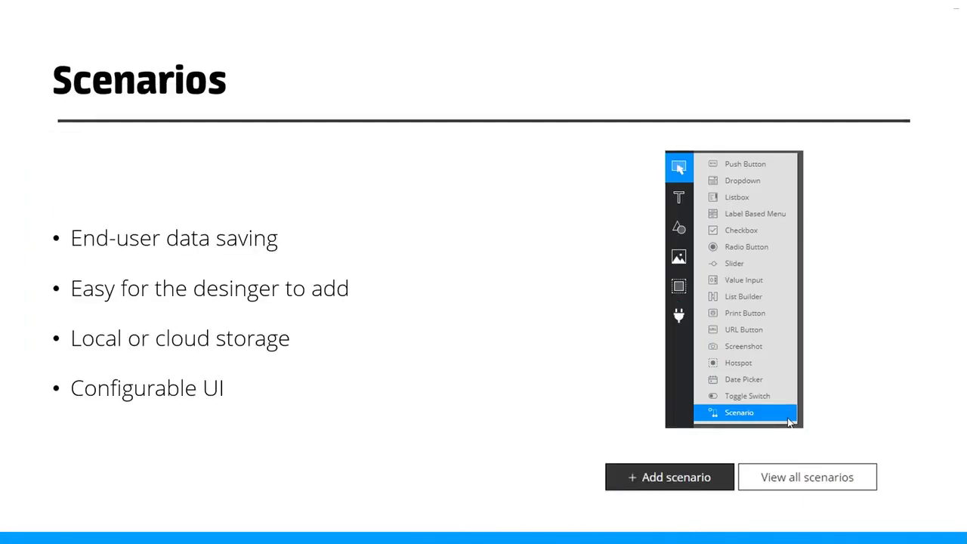
pyautogui.press('Right')
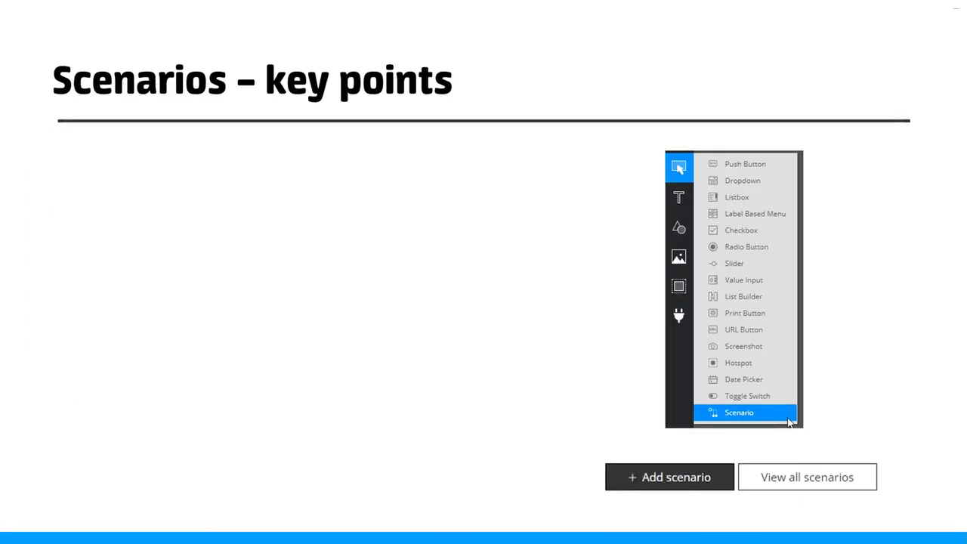